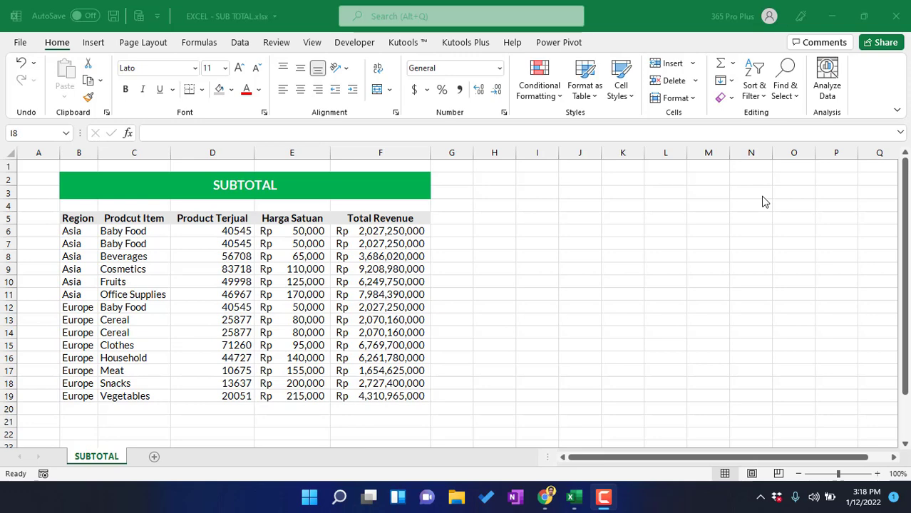
Step: Switch to Chrome and read the title and Deskripsi section of the Microsoft support article on the SUBTOTAL function
mouse_move(545, 497)
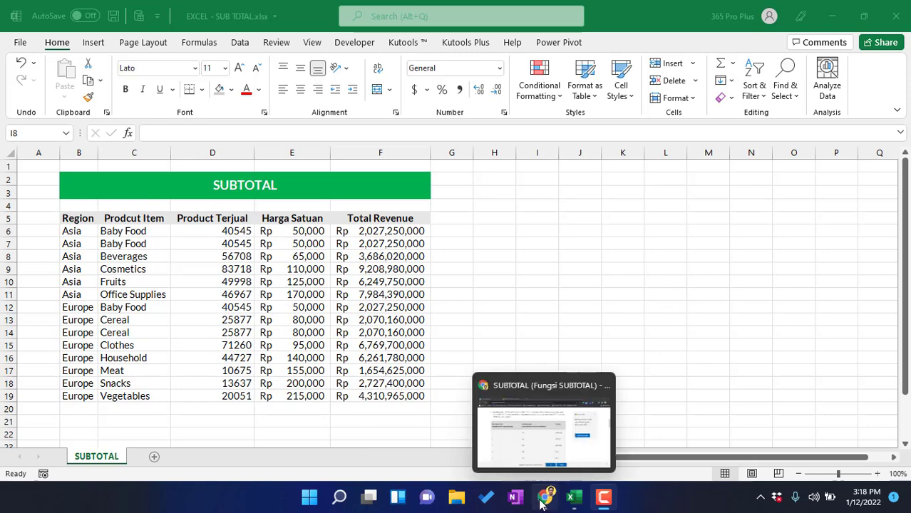
click(535, 414)
scroll(400, 246, up, 6)
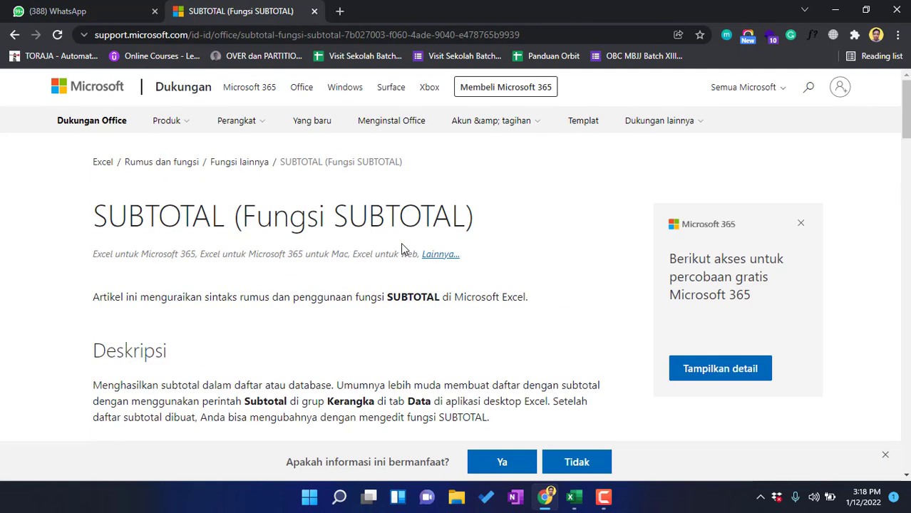
triple_click(365, 146)
click(480, 157)
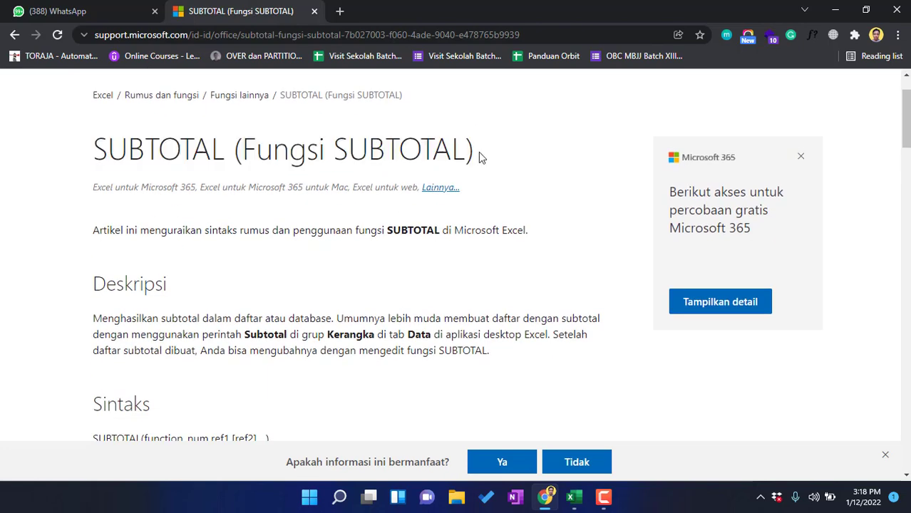
double_click(458, 150)
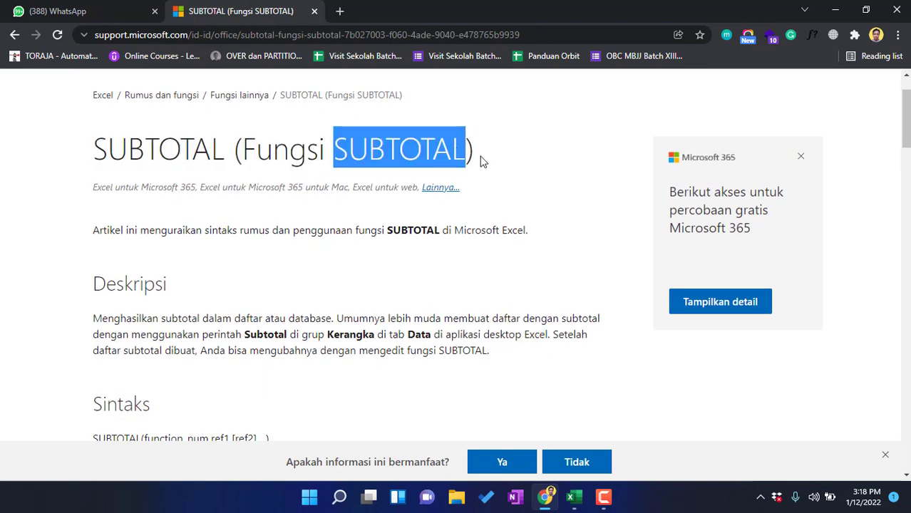
double_click(206, 319)
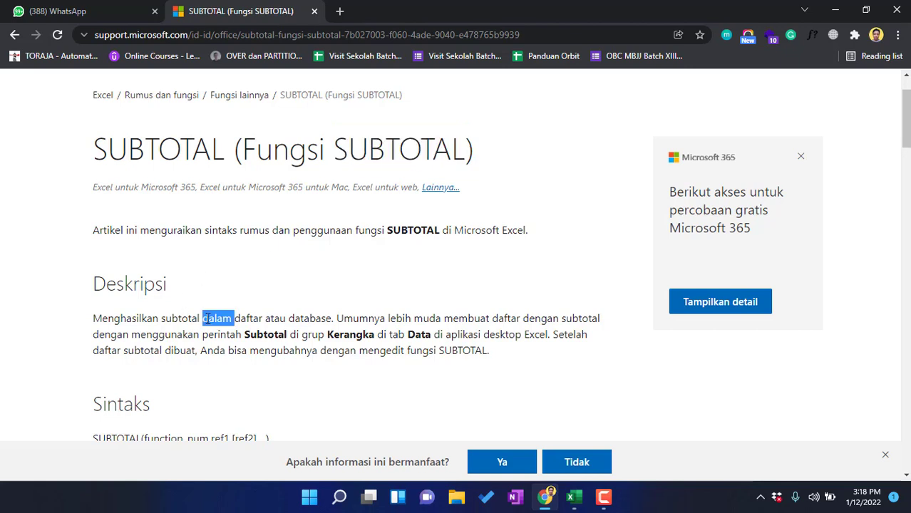
double_click(314, 318)
click(342, 286)
drag(87, 325, 335, 322)
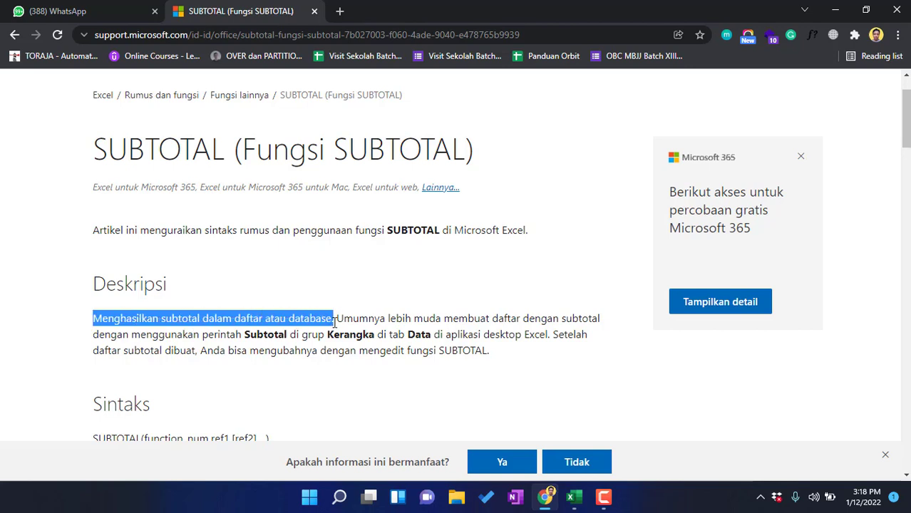
double_click(277, 321)
double_click(309, 319)
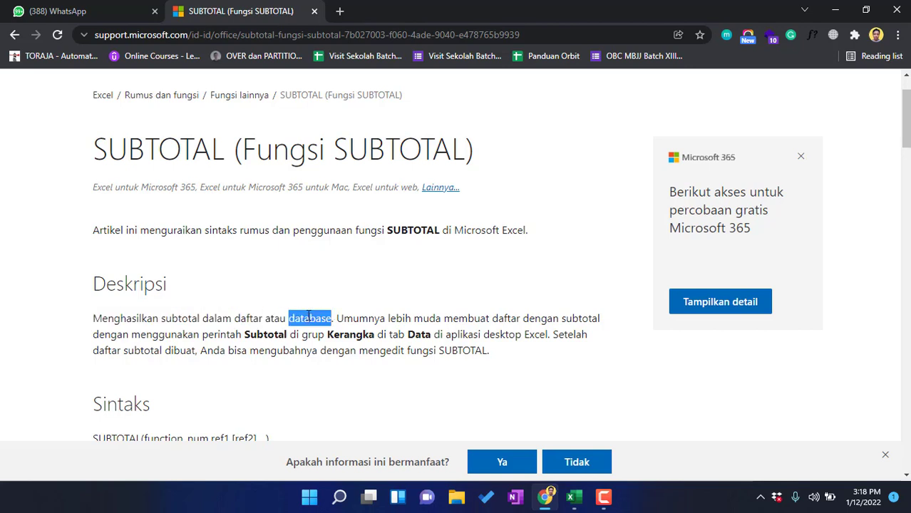
click(324, 286)
Step: Examine the SUBTOTAL syntax line under Sintaks, including the function_num, ref1 and ref2 arguments
scroll(325, 286, down, 3)
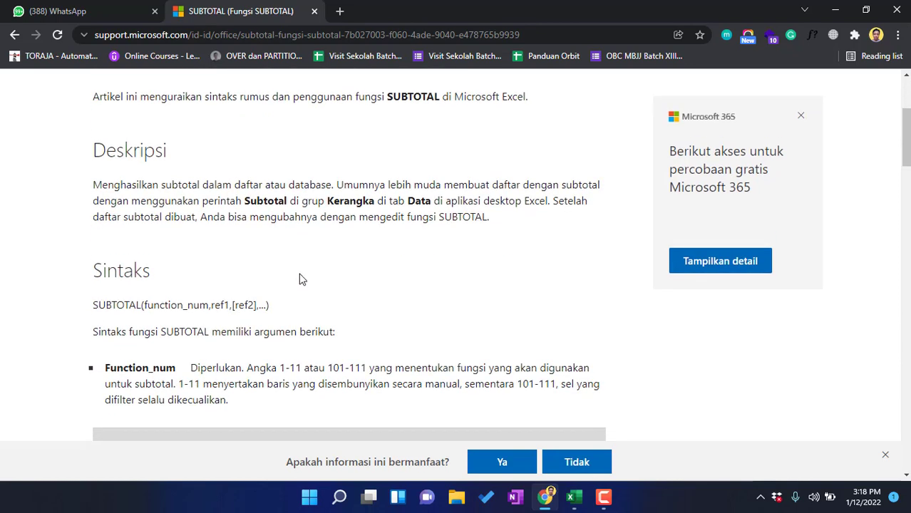
double_click(119, 238)
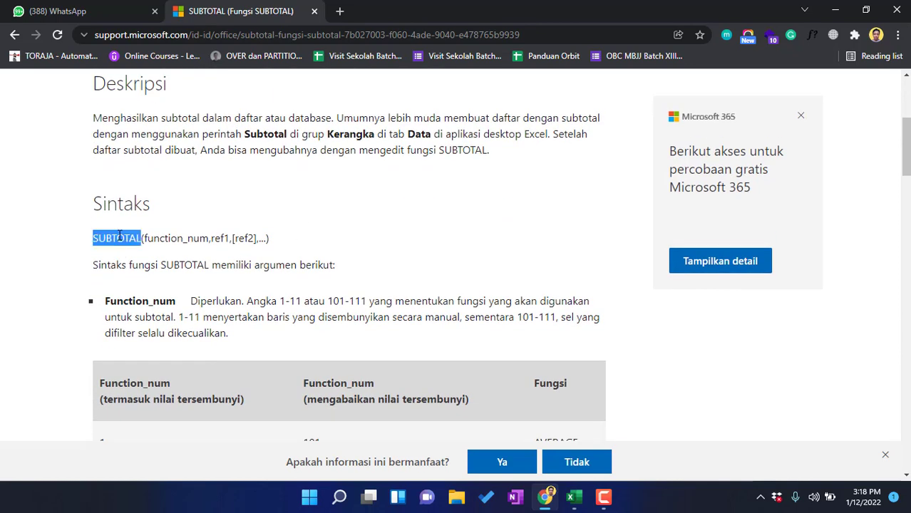
double_click(174, 238)
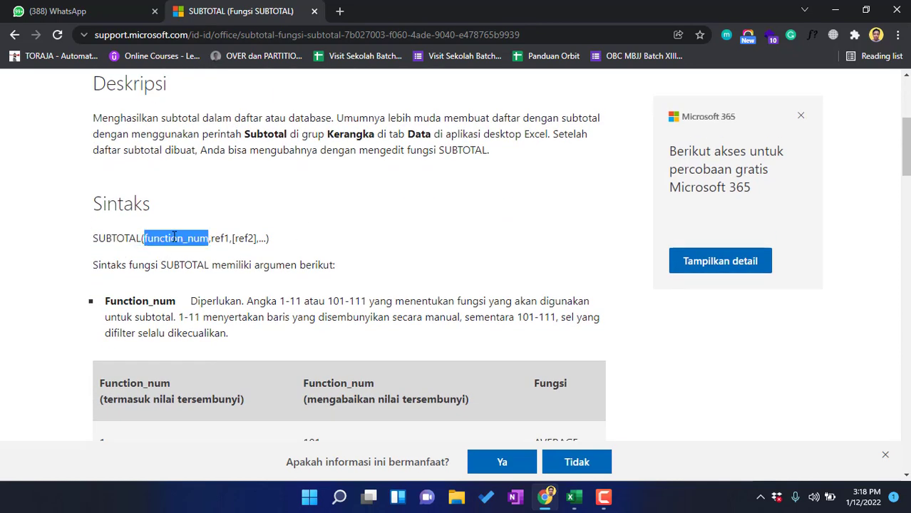
double_click(220, 239)
triple_click(235, 238)
click(316, 229)
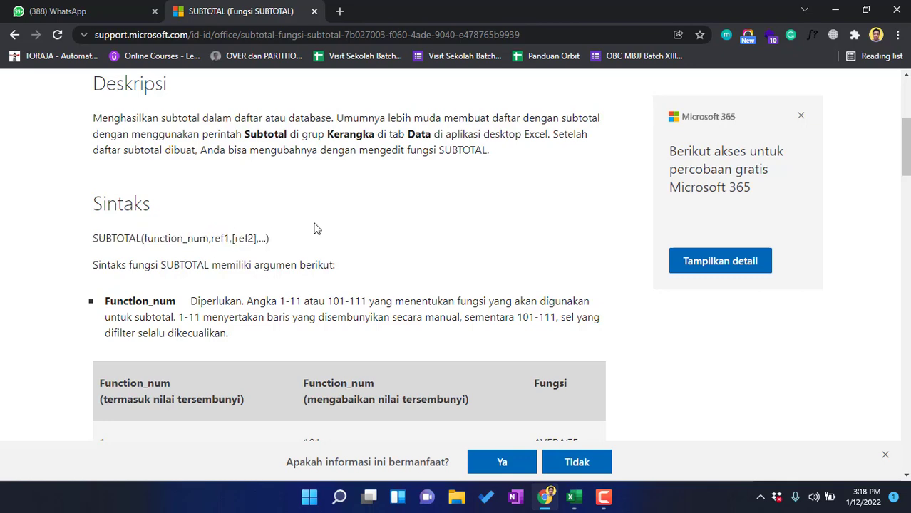
Step: Look through the Function_num table, examining which functions from AVERAGE to VARP the numbers stand for
scroll(316, 228, down, 3)
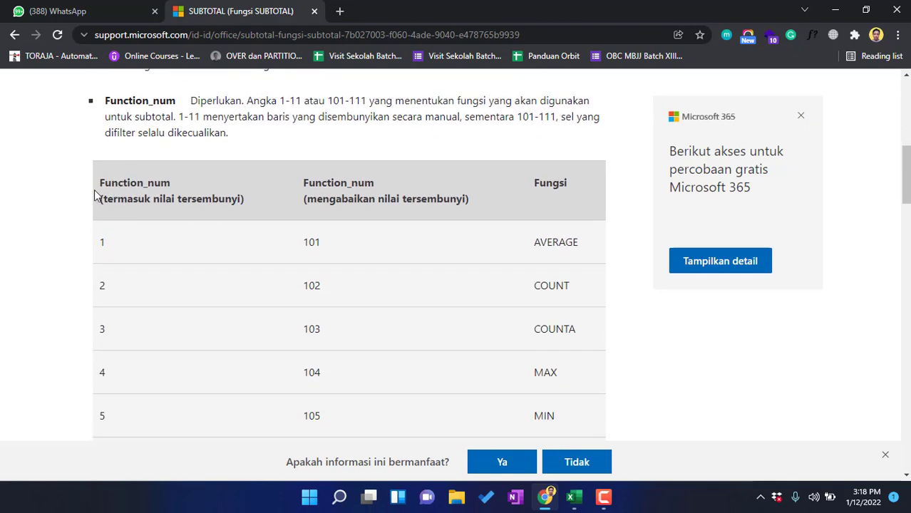
drag(96, 196, 576, 238)
click(576, 237)
double_click(567, 176)
click(575, 229)
scroll(563, 228, down, 1)
double_click(558, 173)
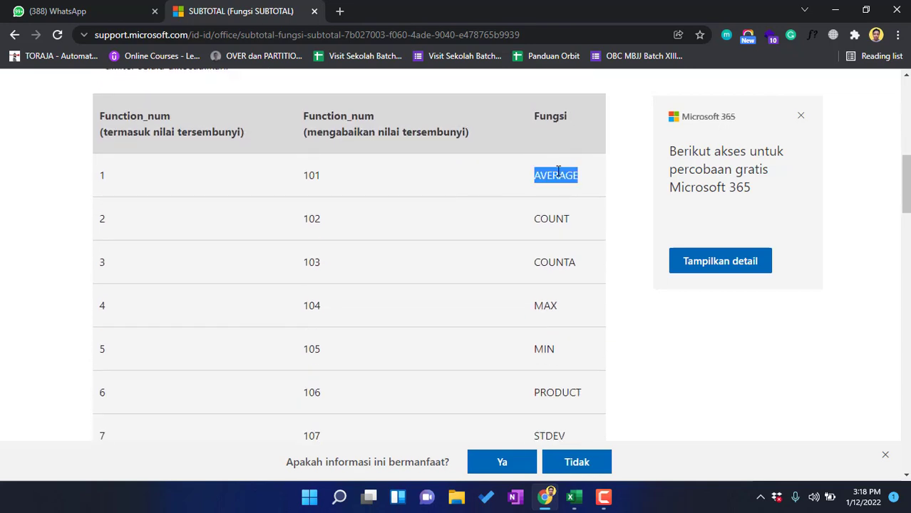
double_click(549, 219)
click(570, 259)
scroll(549, 245, down, 2)
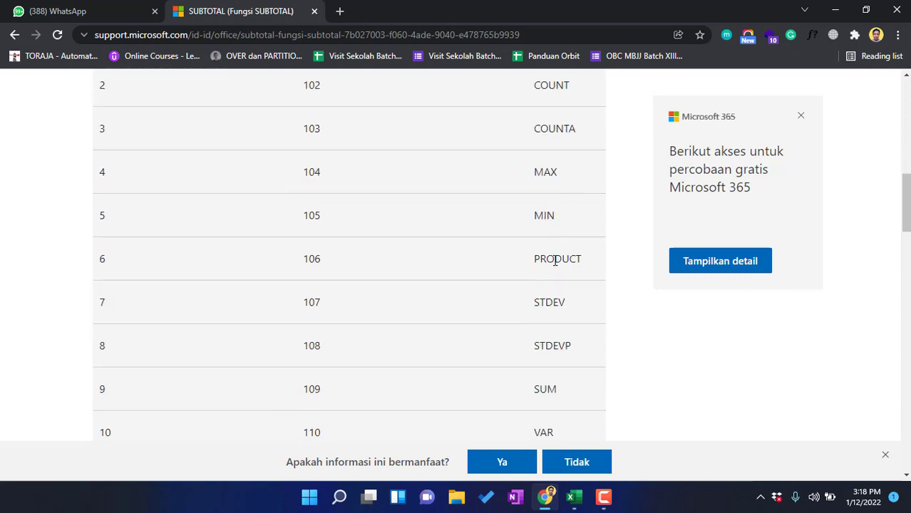
scroll(580, 219, down, 1)
scroll(572, 206, up, 1)
scroll(562, 269, down, 2)
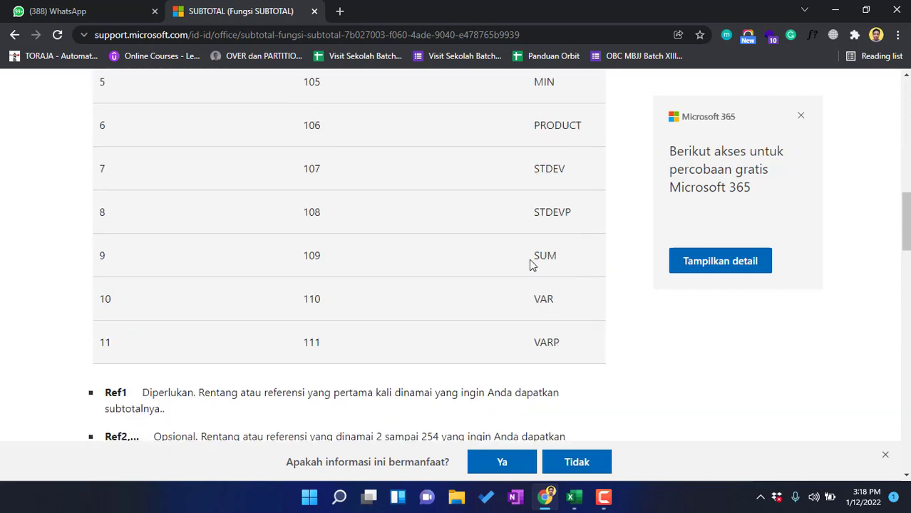
scroll(580, 245, up, 3)
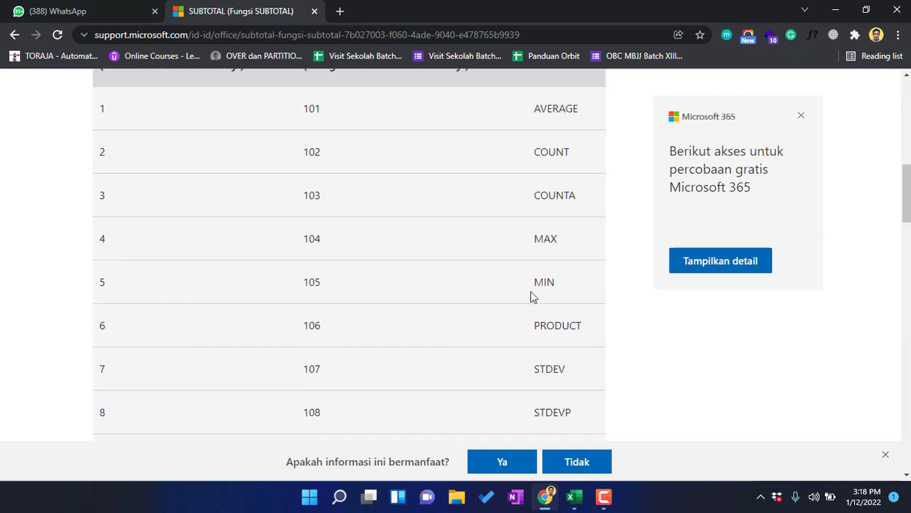
Step: Return to the head of the Function_num table and examine the "termasuk nilai tersembunyi" column heading
scroll(490, 293, up, 4)
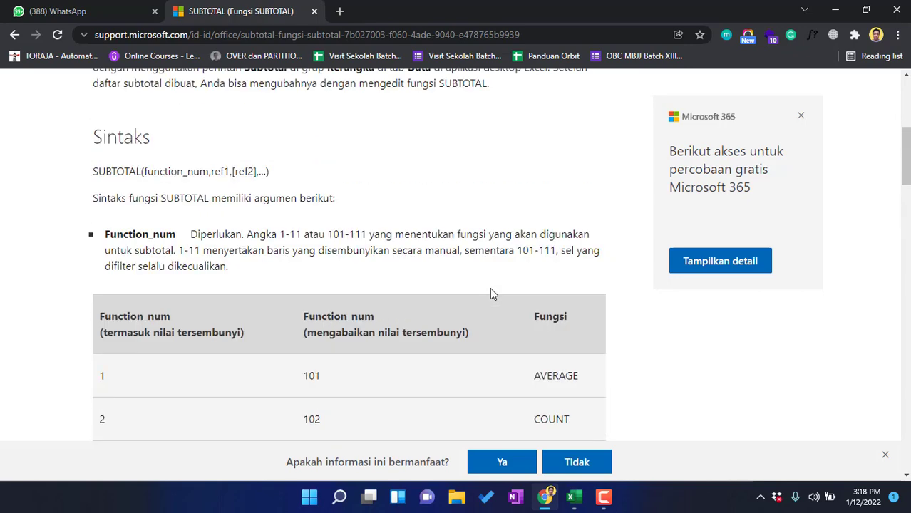
scroll(491, 290, down, 3)
scroll(377, 238, up, 2)
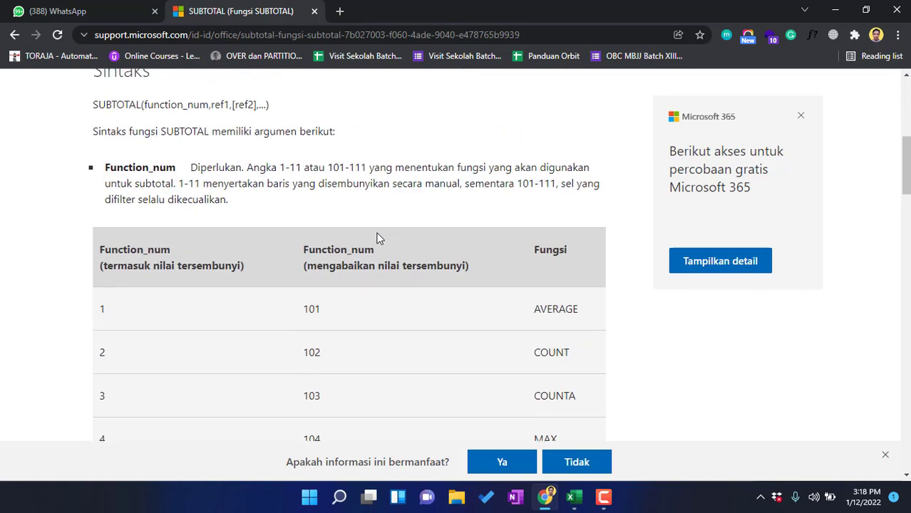
scroll(377, 239, up, 1)
scroll(107, 307, down, 1)
drag(97, 261, 231, 250)
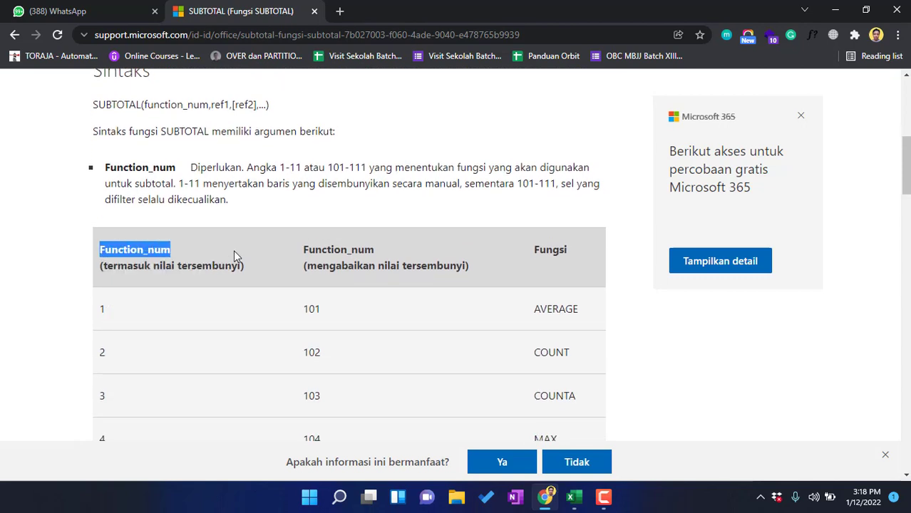
click(233, 250)
drag(107, 262, 239, 270)
click(244, 266)
Step: Examine the table row for function number 1 and reread what "termasuk nilai tersembunyi" says about hidden values
scroll(204, 287, down, 1)
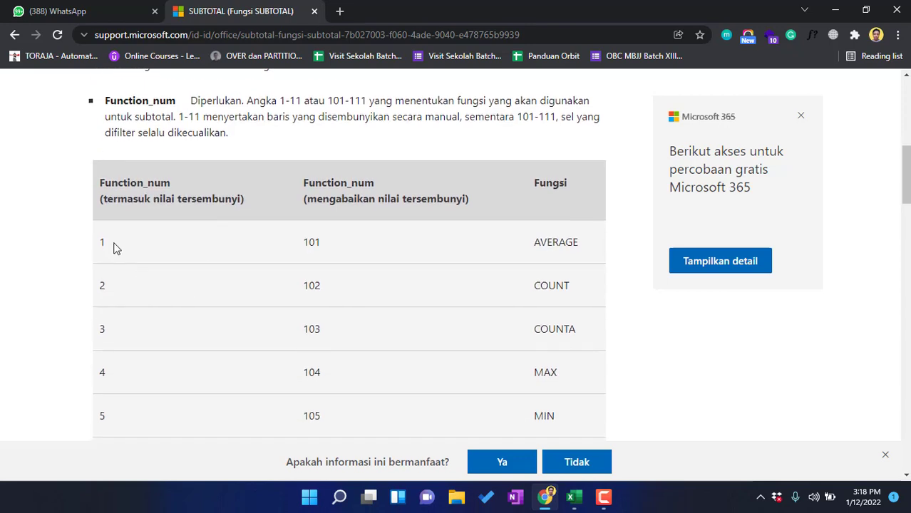
drag(114, 247, 551, 244)
click(95, 247)
double_click(115, 199)
triple_click(171, 205)
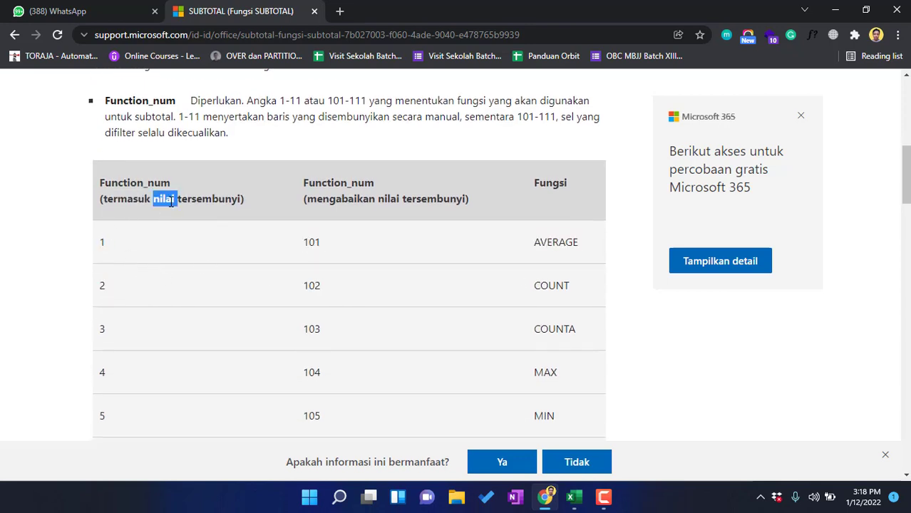
double_click(131, 199)
double_click(122, 200)
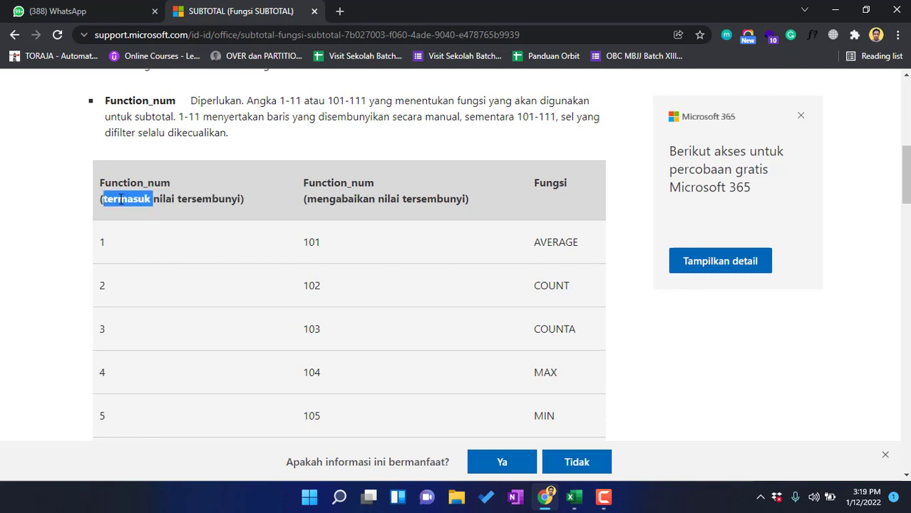
double_click(183, 199)
click(156, 195)
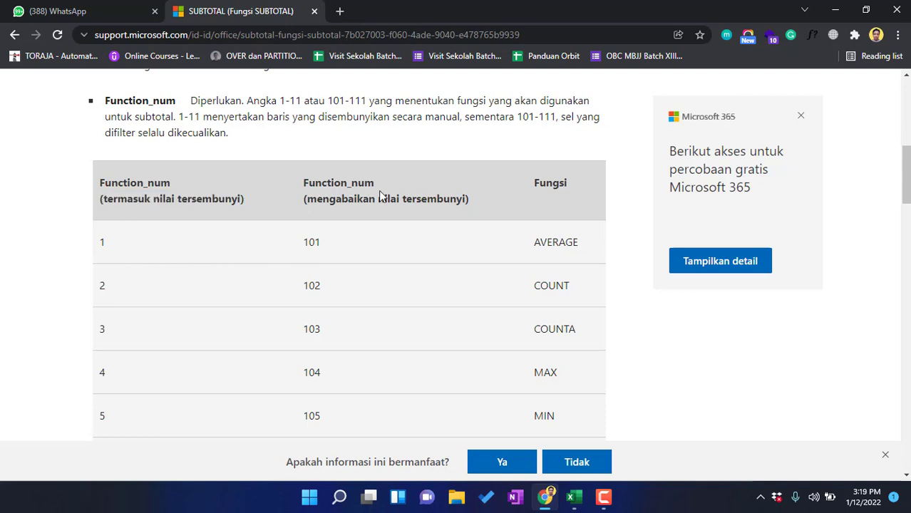
Step: Examine the "mengabaikan nilai tersembunyi" heading above the function numbers starting at 101
triple_click(348, 197)
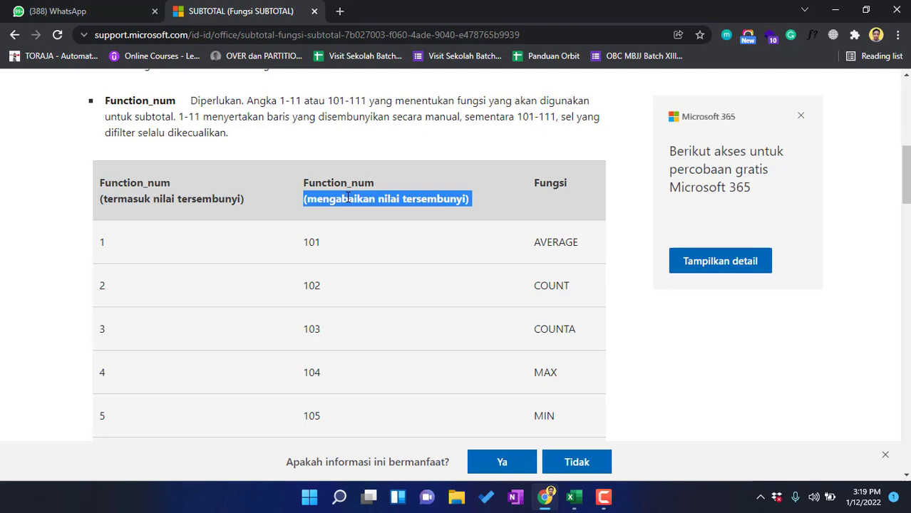
double_click(384, 198)
double_click(429, 194)
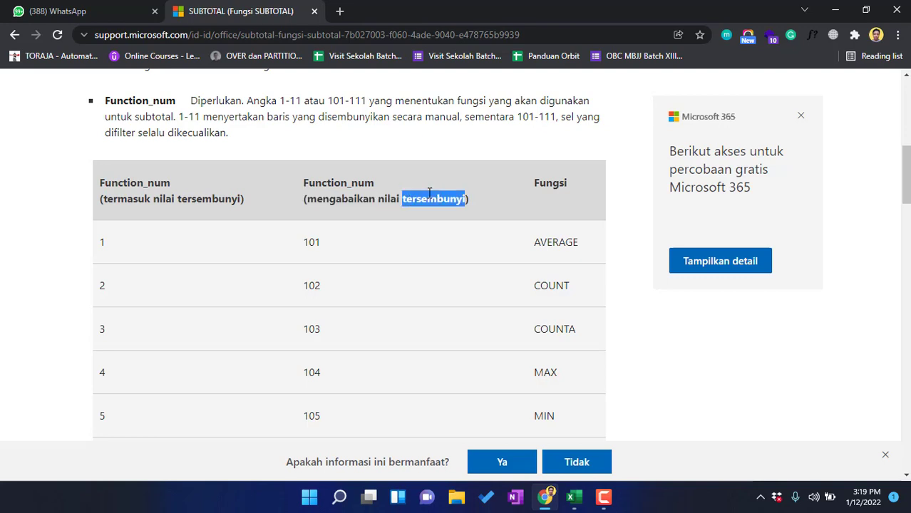
click(468, 227)
double_click(450, 199)
click(467, 204)
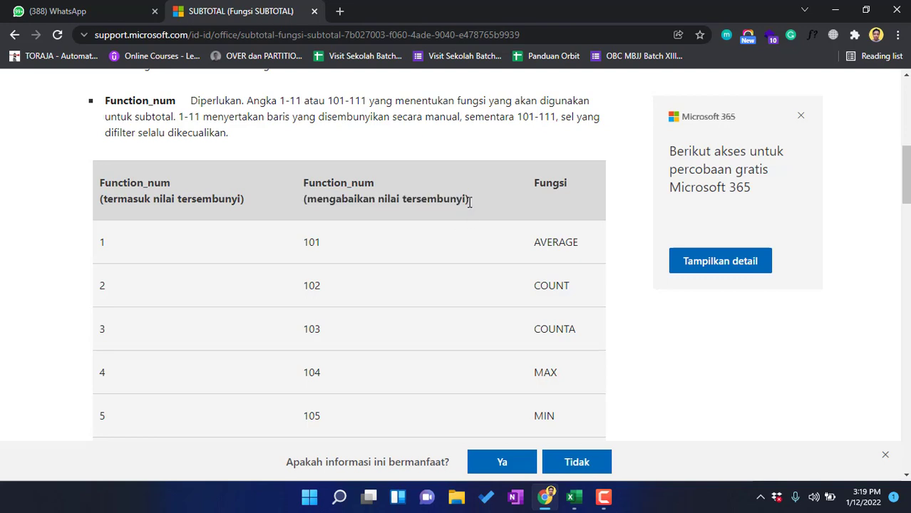
Step: Switch back to the EXCEL - SUB TOTAL.xlsx workbook in Excel and minimise the recorder window
key(alt+Tab)
key(alt+Tab)
key(alt+Tab)
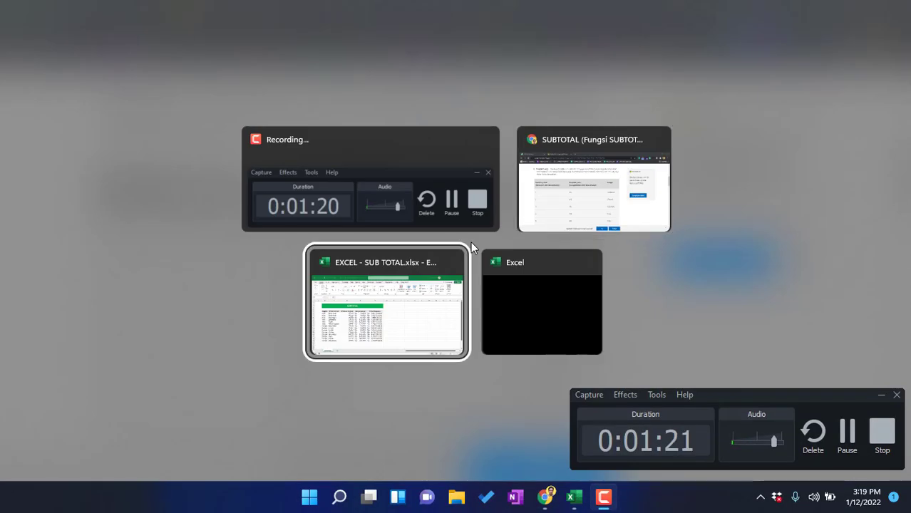
click(881, 395)
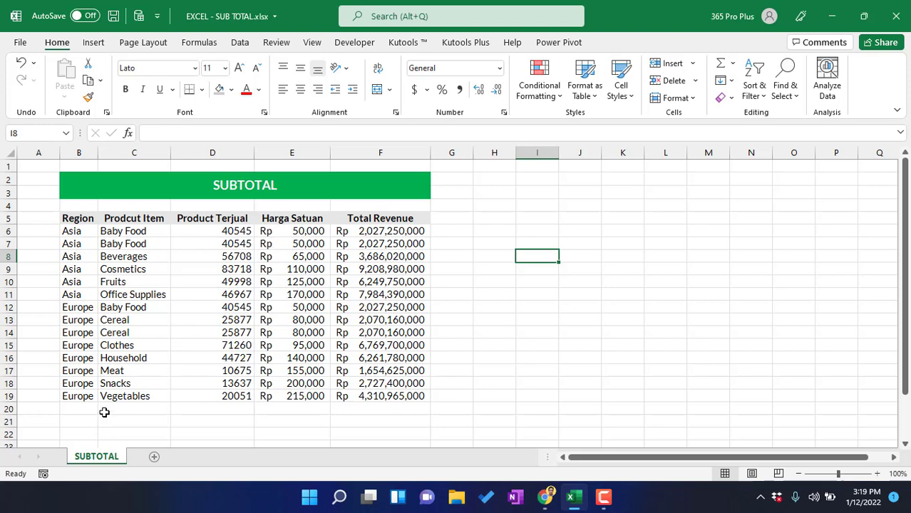
Step: Examine the Product Terjual, Harga Satuan and Total Revenue columns of the sales table
drag(77, 408, 146, 409)
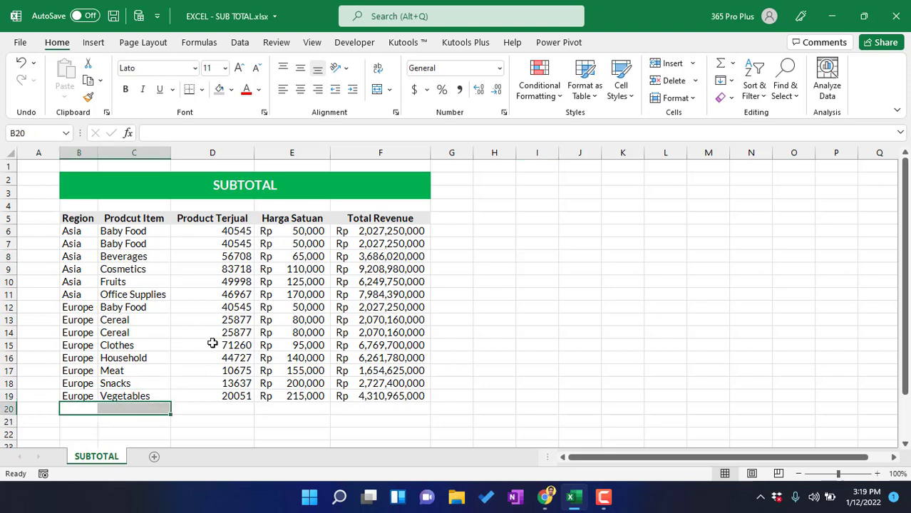
click(223, 232)
drag(228, 257, 236, 392)
click(215, 218)
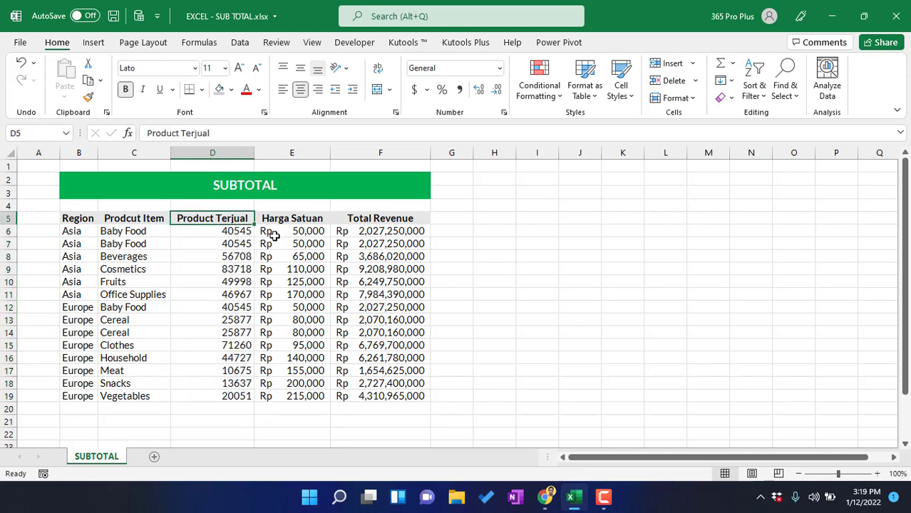
click(298, 218)
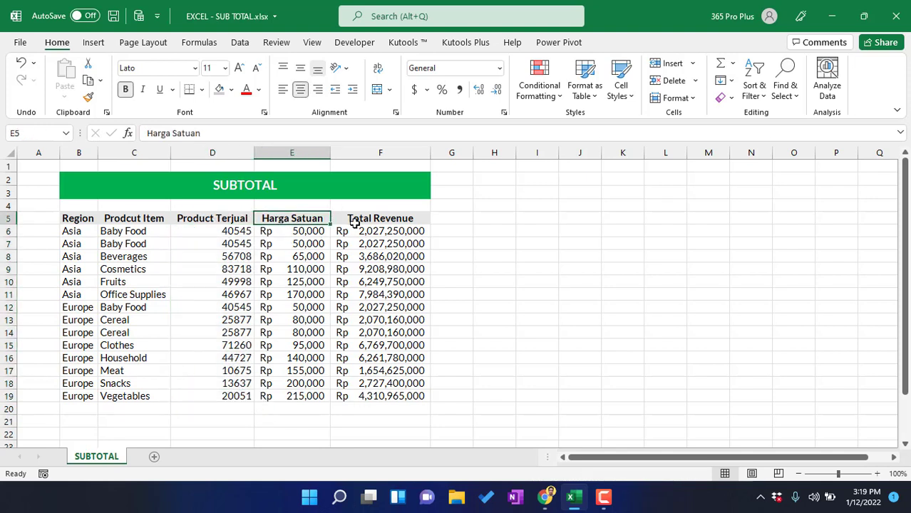
click(362, 215)
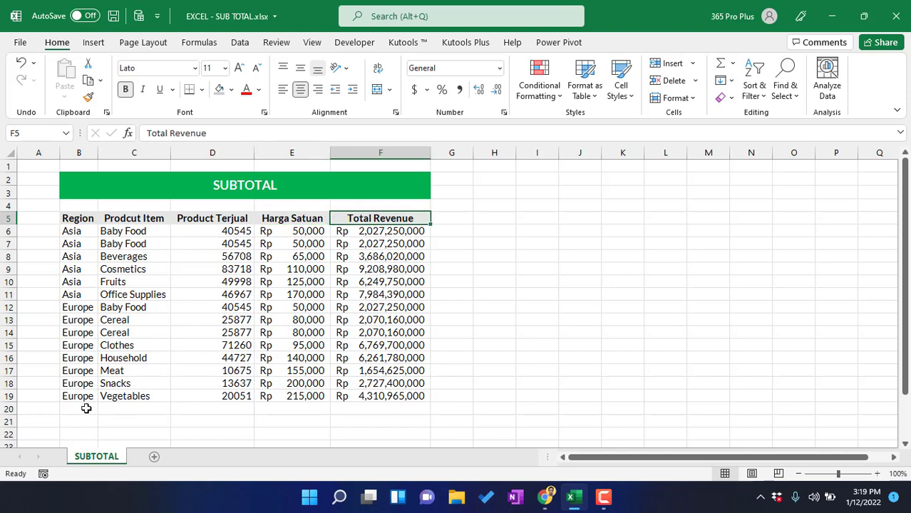
Step: Merge and center cells B20:C20 below the table and enter the label TOTAL
drag(85, 408, 139, 403)
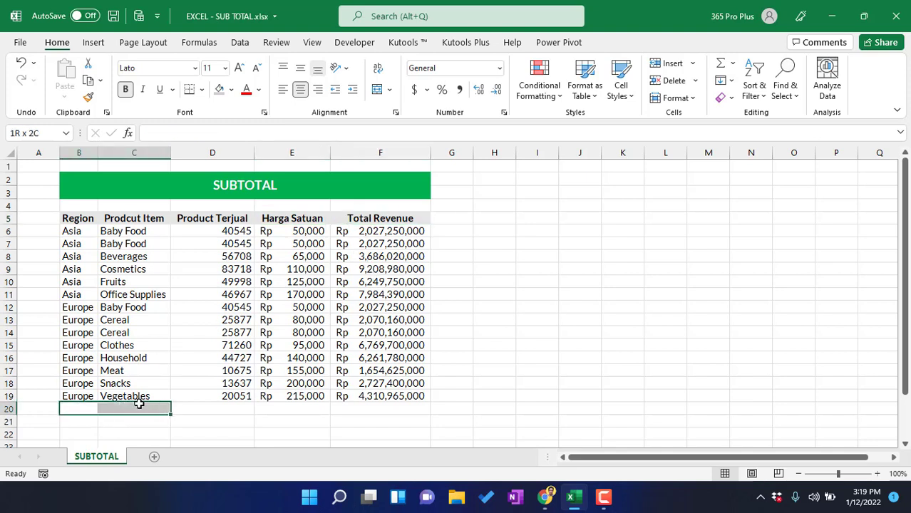
click(376, 92)
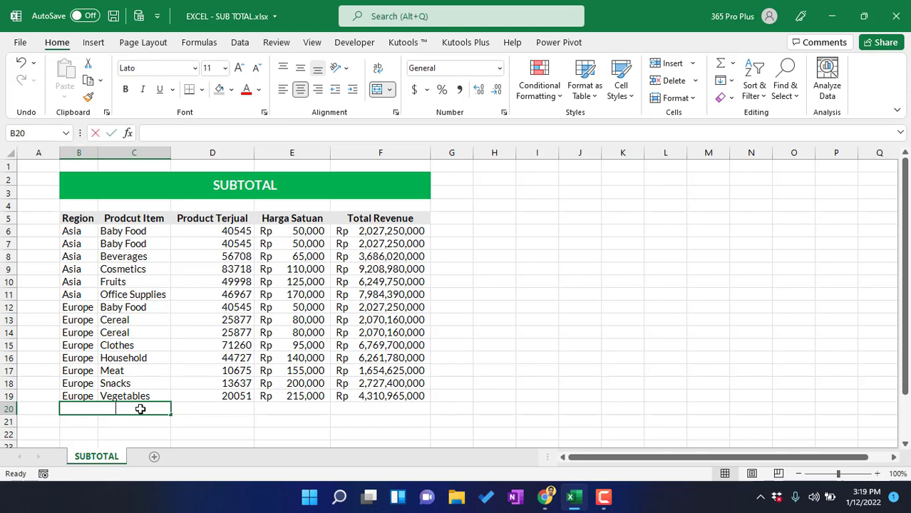
text(TOTAL)
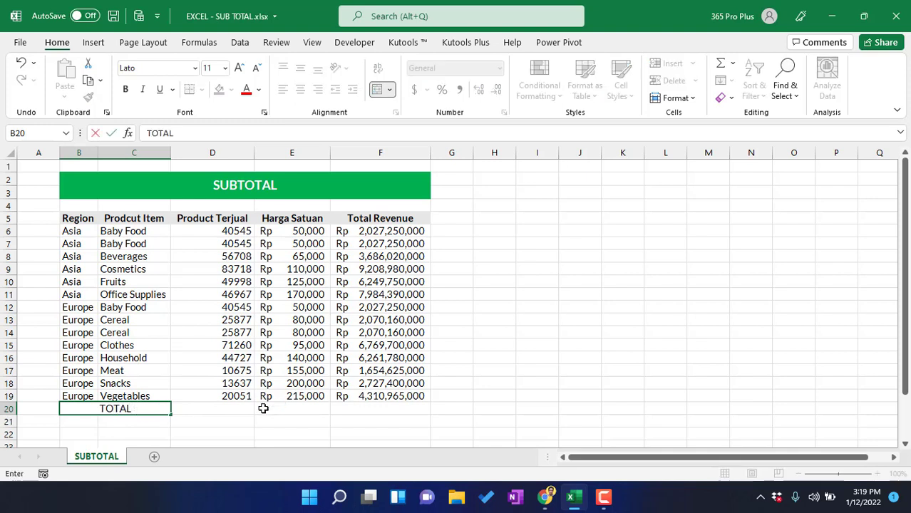
Step: Start a SUBTOTAL formula in cell D20 and look through the function numbers from 1 to 111
click(246, 406)
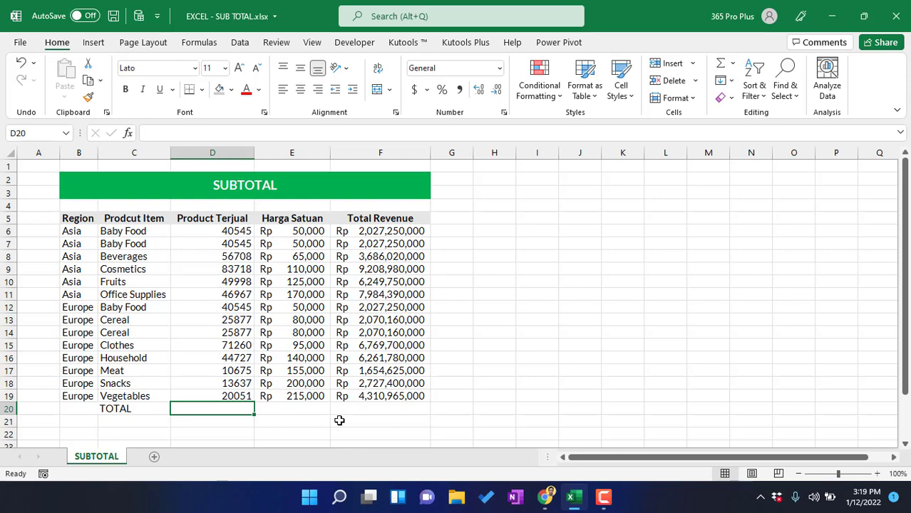
text(=S)
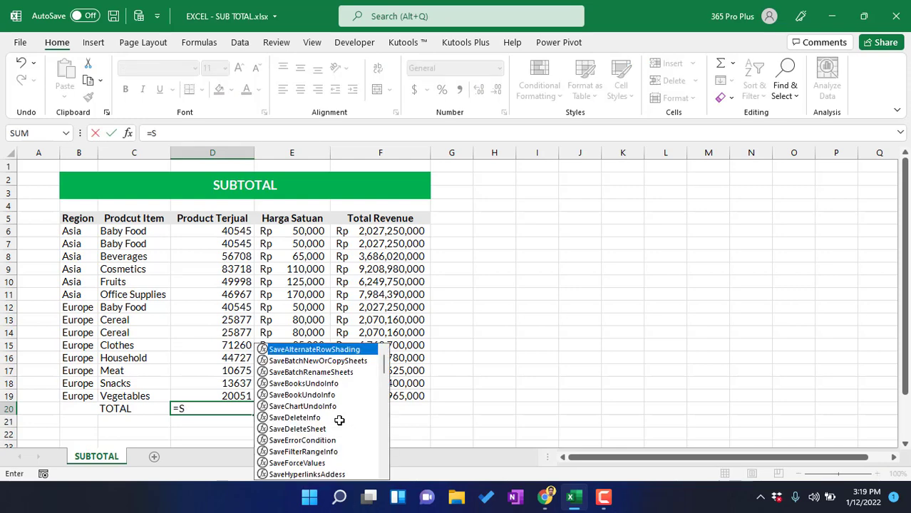
text(UBT)
key(Tab)
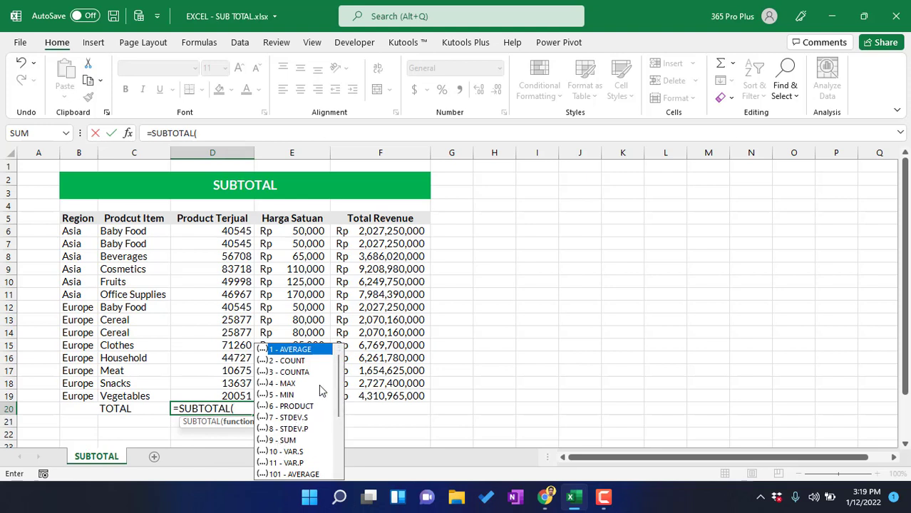
scroll(321, 392, down, 3)
scroll(319, 391, up, 3)
scroll(299, 363, down, 2)
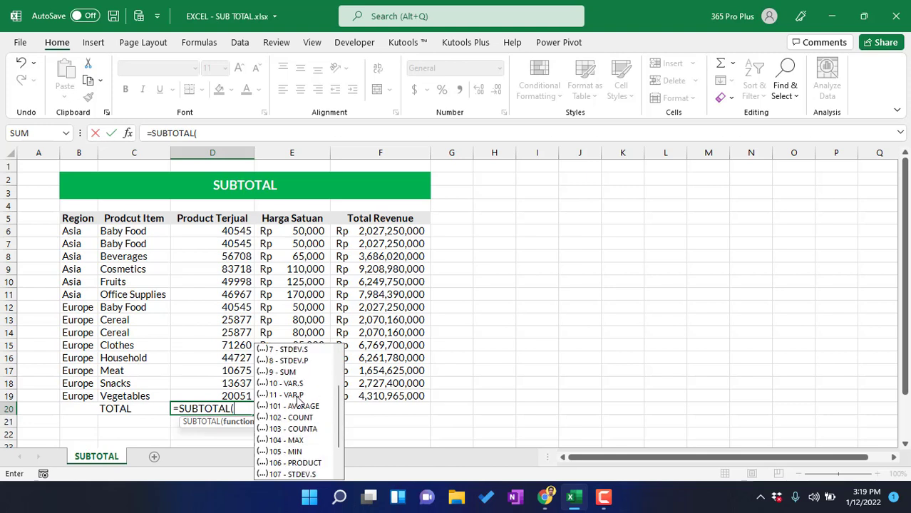
scroll(296, 418, down, 2)
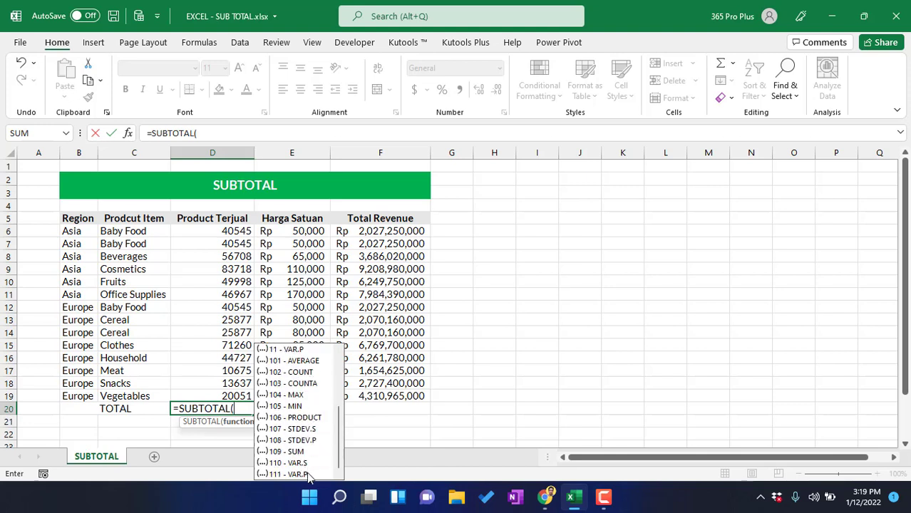
Step: Complete the D20 formula with function number 9 (SUM) and the Product Terjual range D6:D19
click(241, 409)
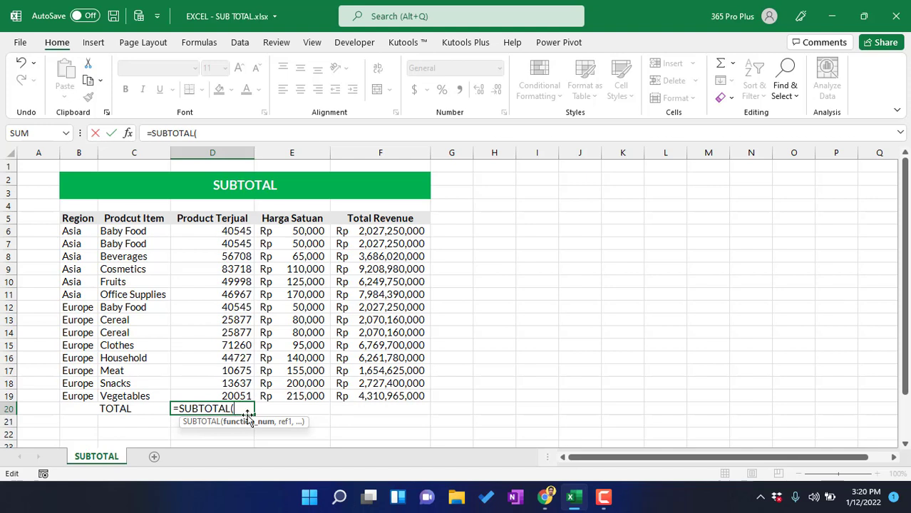
text(9)
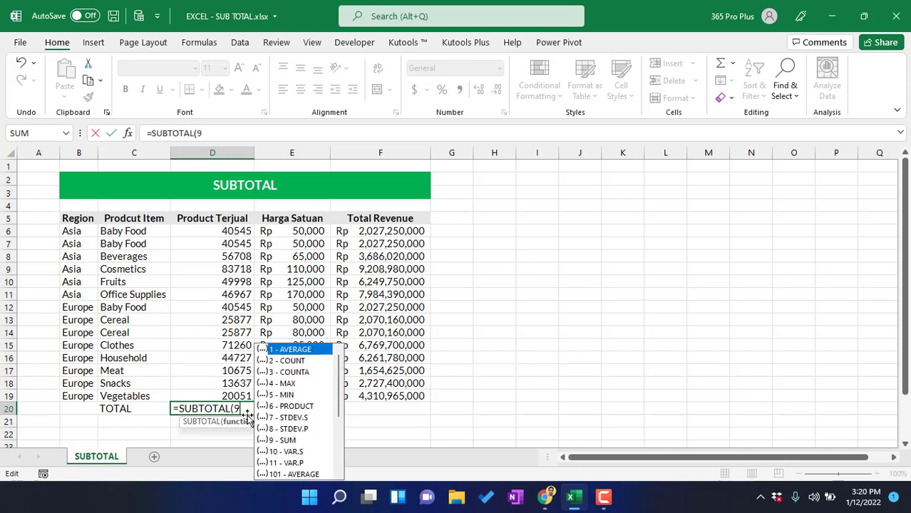
text(,)
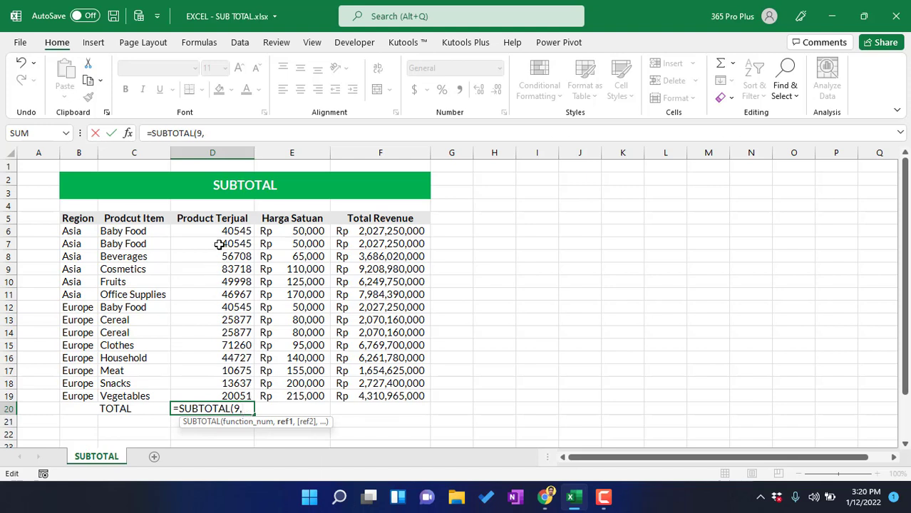
drag(224, 230, 246, 394)
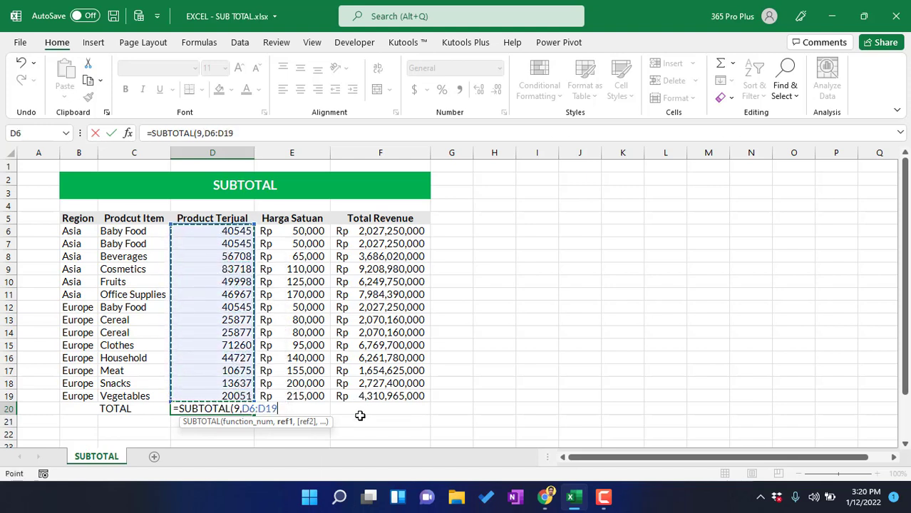
key(Return)
Step: Enter =SUBTOTAL(9,E6:E19) in cell E20 to total the Harga Satuan column
click(262, 409)
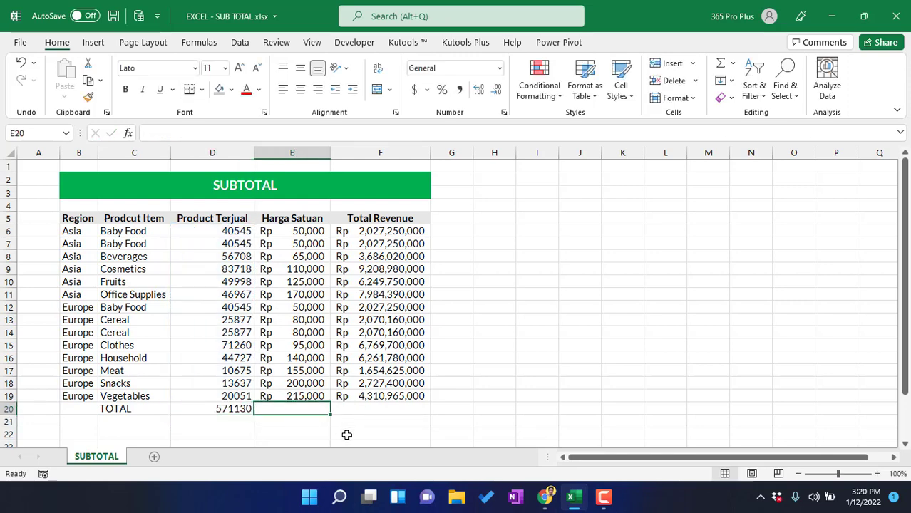
text(=SUBT)
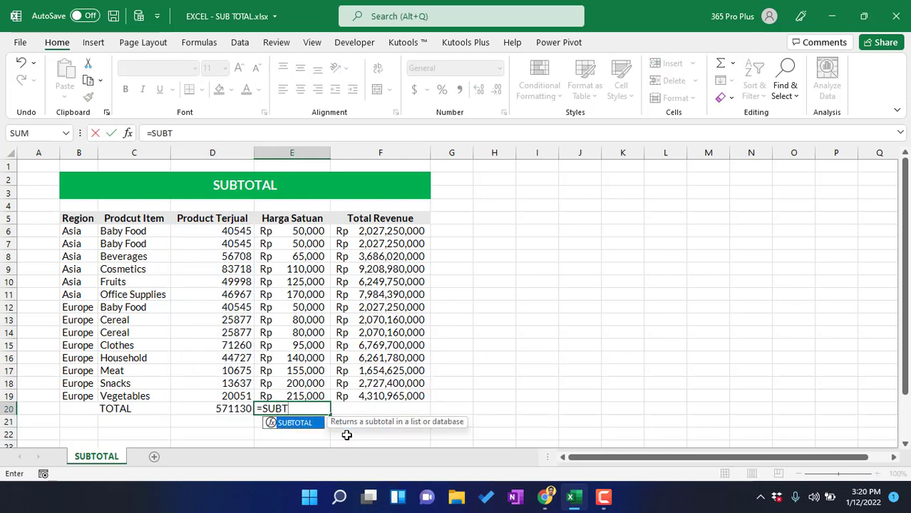
text(O)
key(Tab)
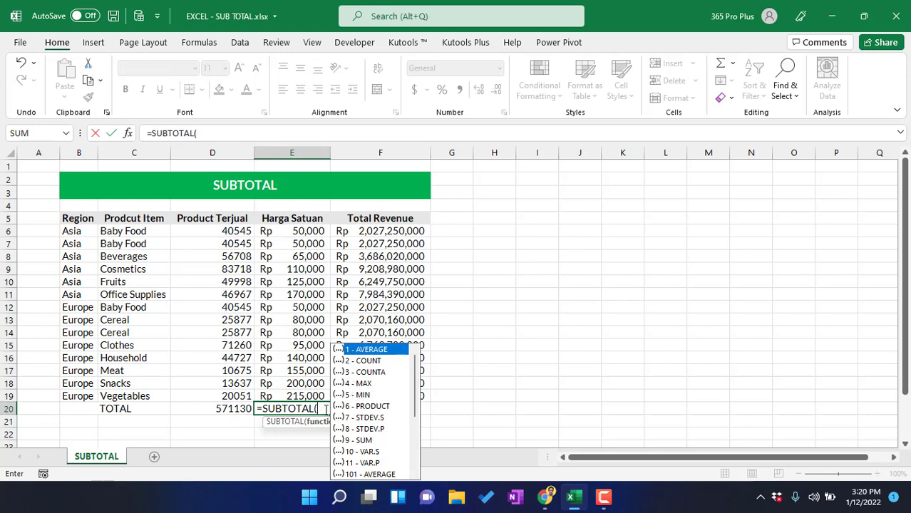
text(9,)
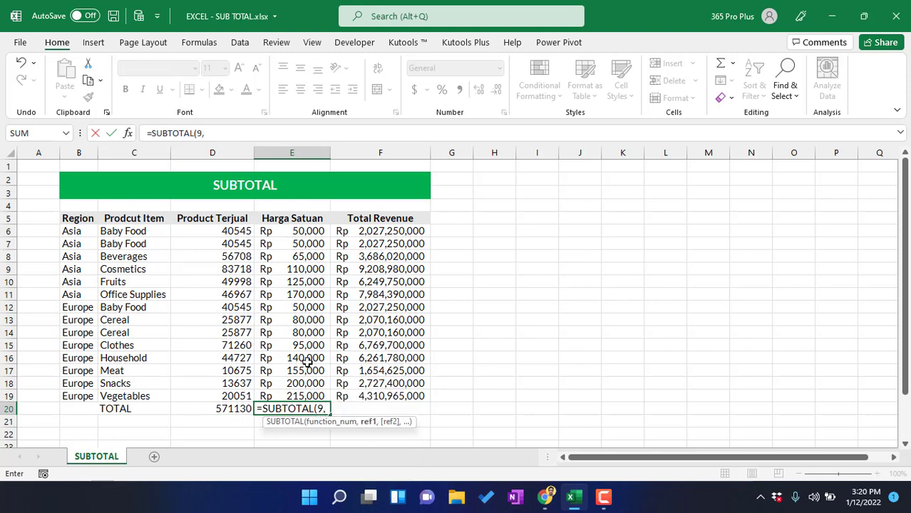
drag(302, 235, 307, 394)
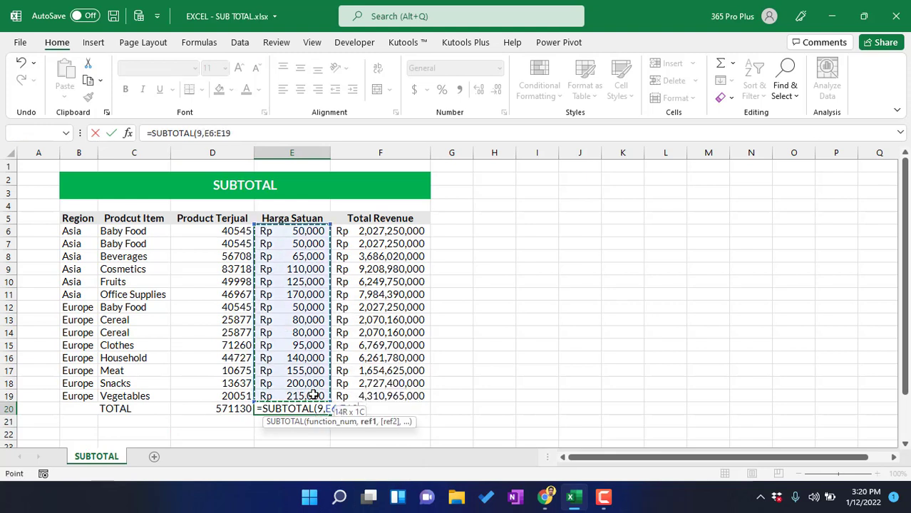
key(Return)
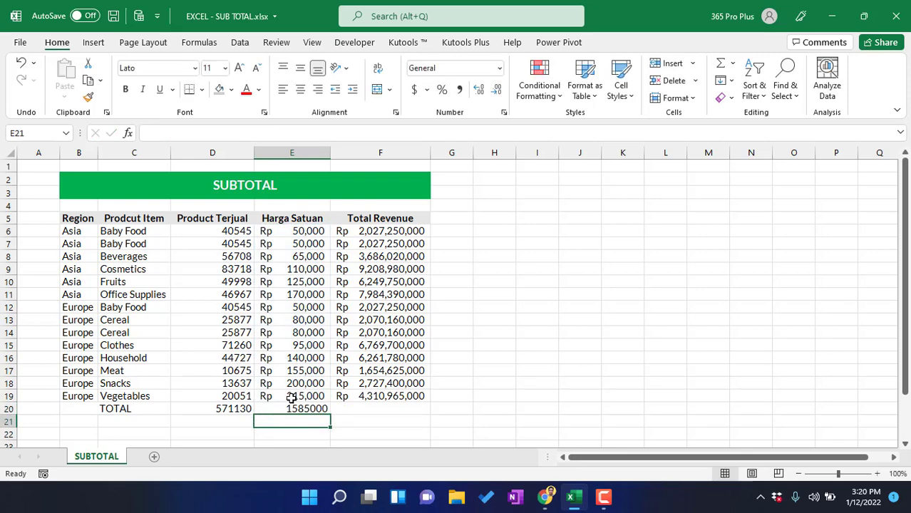
Step: Fill the E20 SUBTOTAL formula across into F20 for the Total Revenue column
click(314, 410)
drag(329, 416, 417, 409)
key(ctrl+z)
click(456, 396)
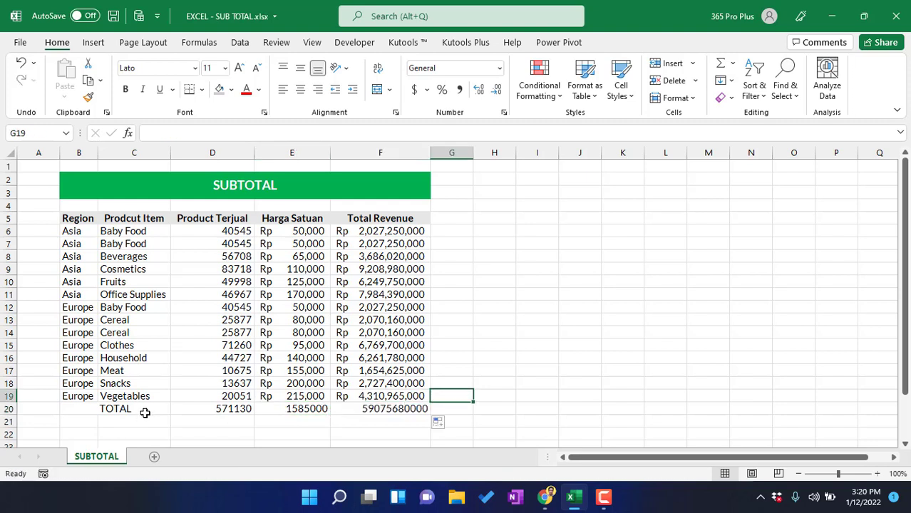
Step: Shade the total row B20:F20 grey and format its numbers in comma style with no decimal places
drag(145, 413, 414, 409)
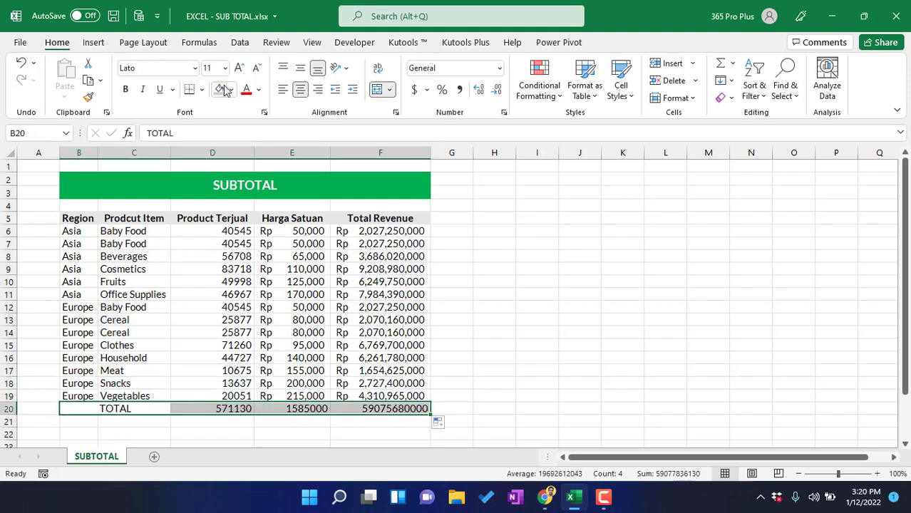
click(219, 89)
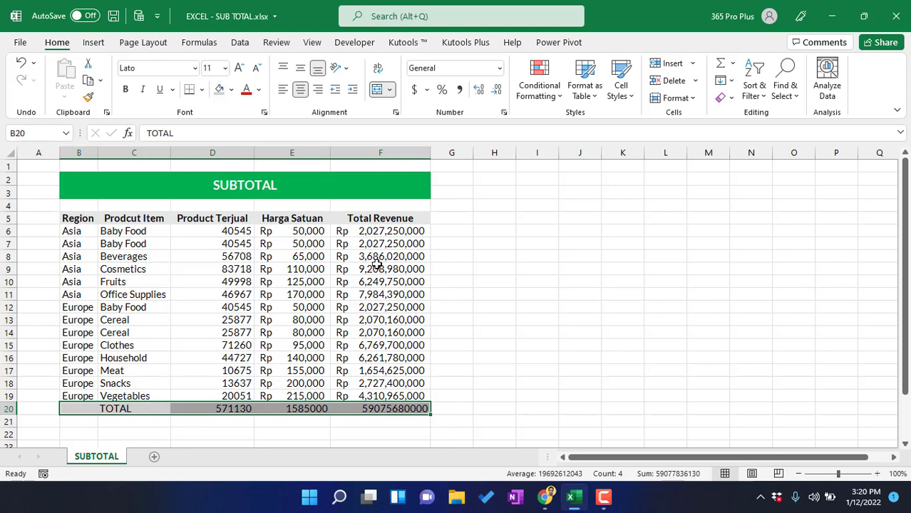
click(460, 90)
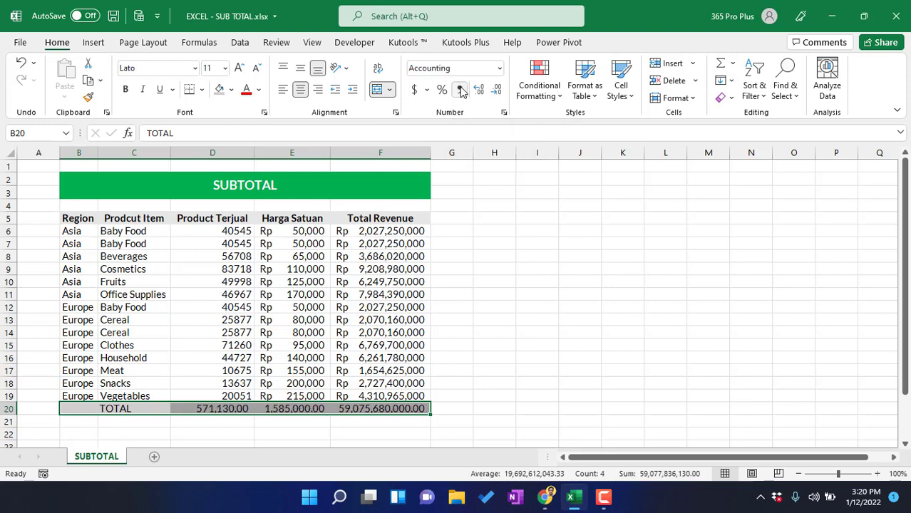
click(500, 91)
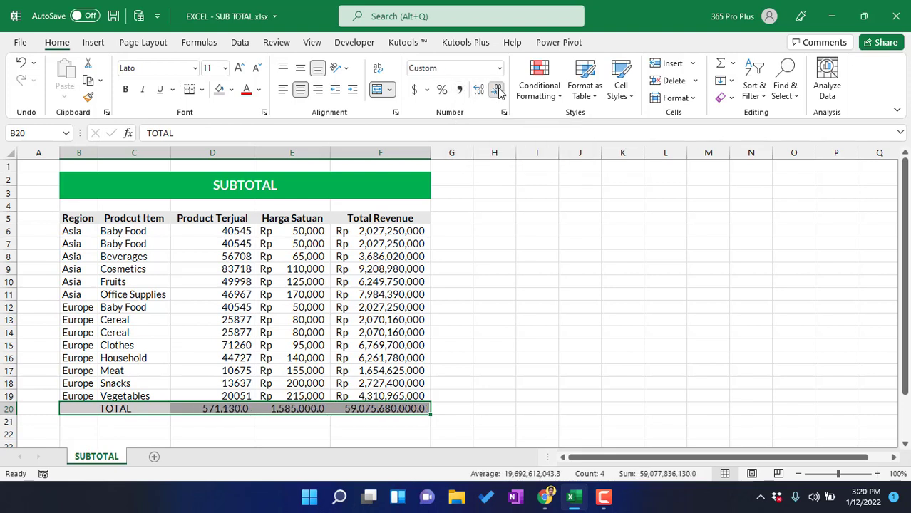
click(500, 91)
click(492, 369)
Step: Make the total row B20:F20 bold
drag(114, 409, 396, 410)
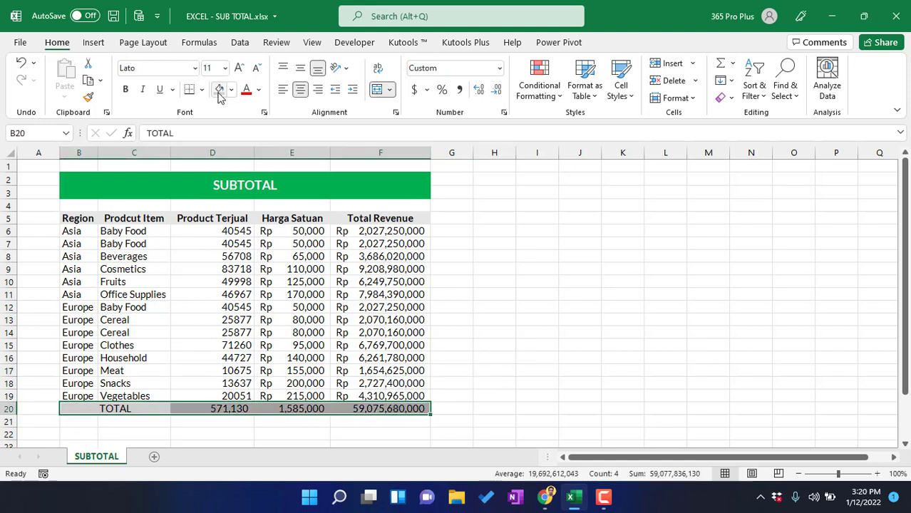
click(125, 90)
click(497, 308)
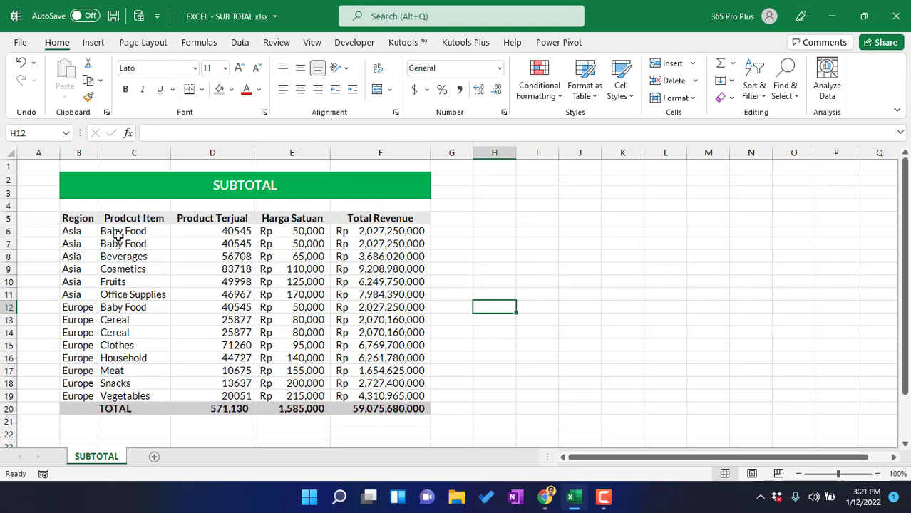
Step: Check the SUBTOTAL formulas in total cells D20, E20 and F20
click(89, 218)
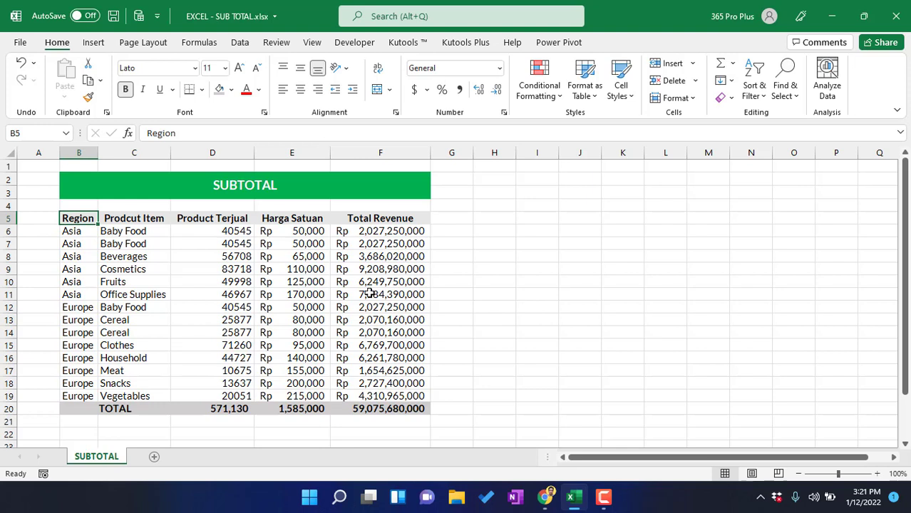
click(370, 409)
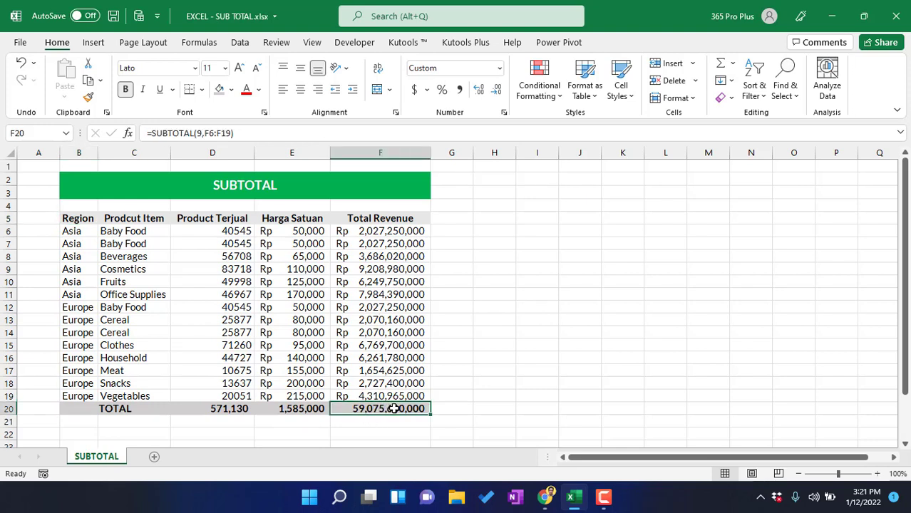
click(230, 408)
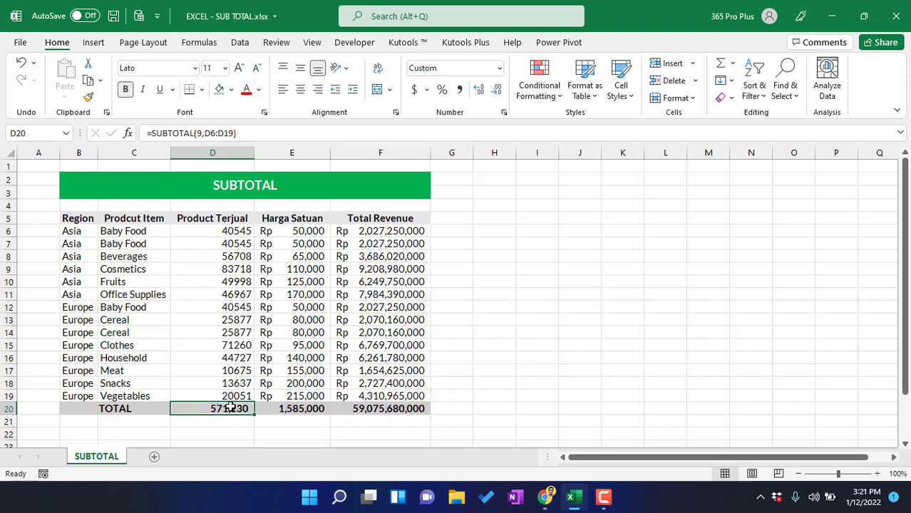
click(288, 410)
click(367, 411)
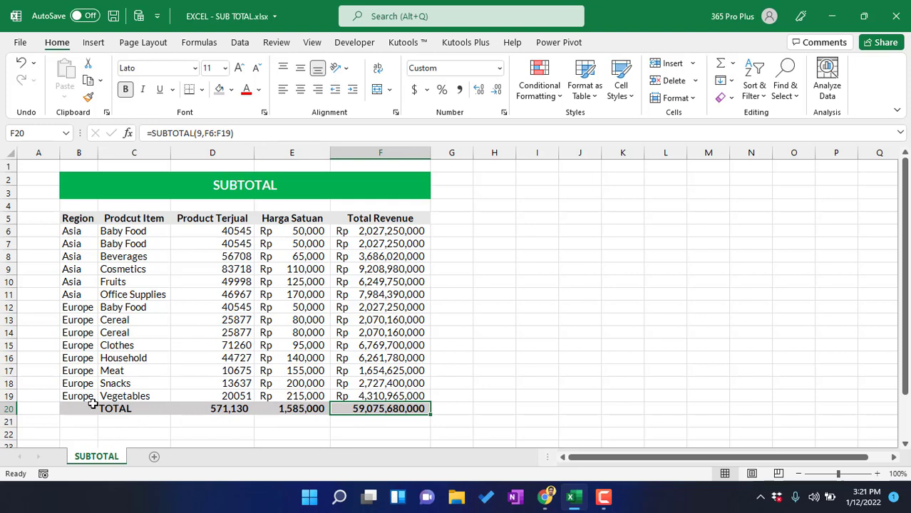
Step: Add filters to the table's header row 5 and look at the filter choices for Region
click(77, 219)
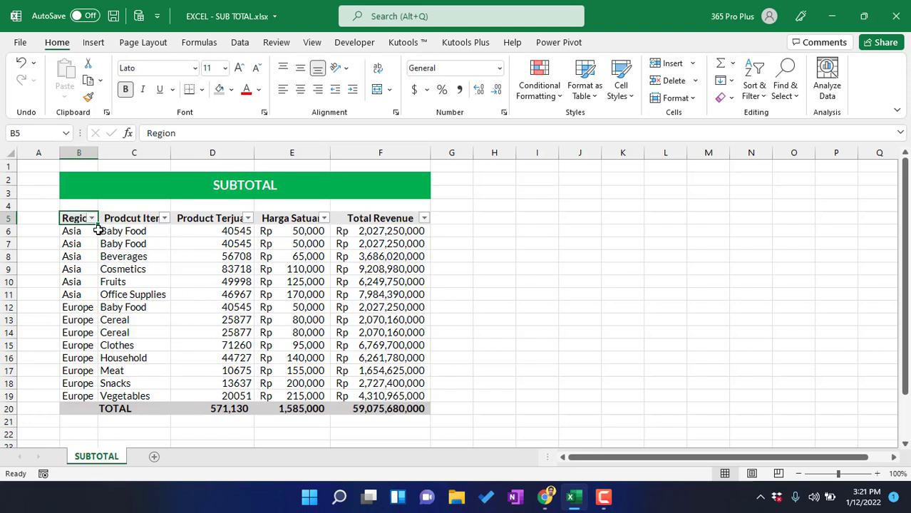
click(91, 219)
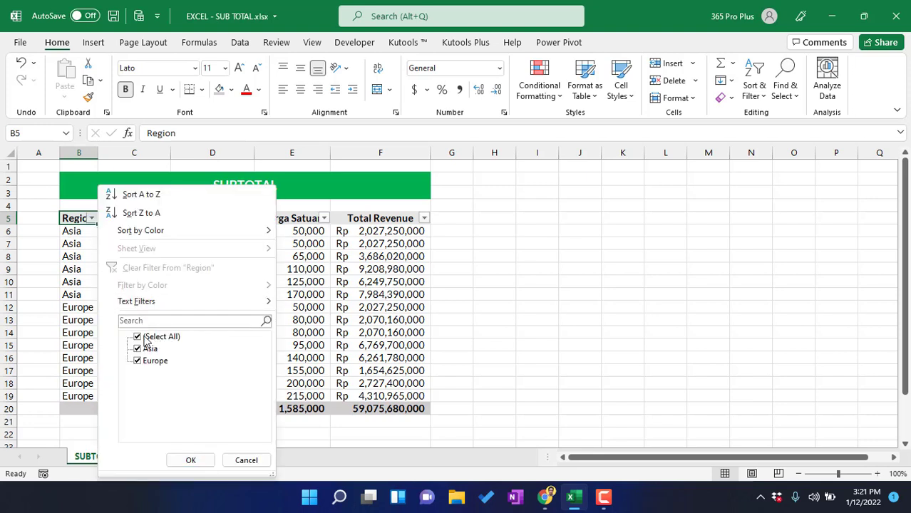
key(Escape)
click(20, 231)
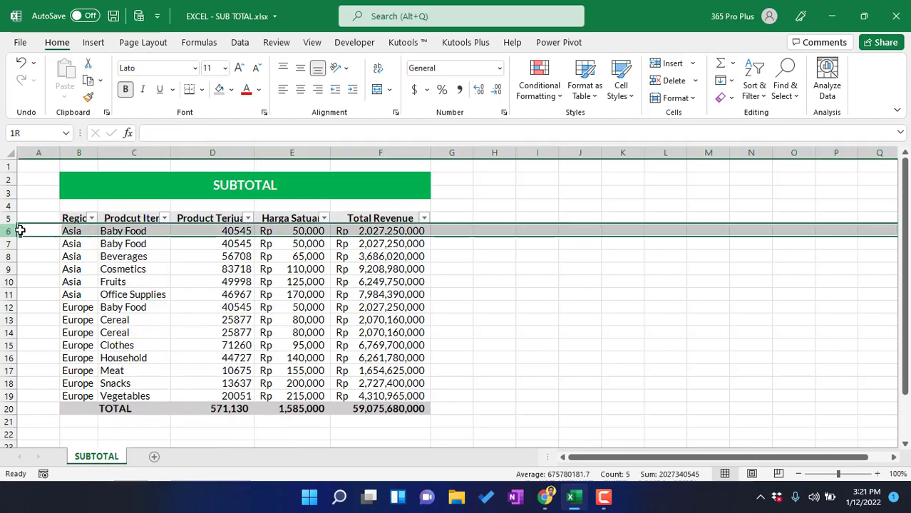
drag(20, 231, 348, 357)
click(343, 308)
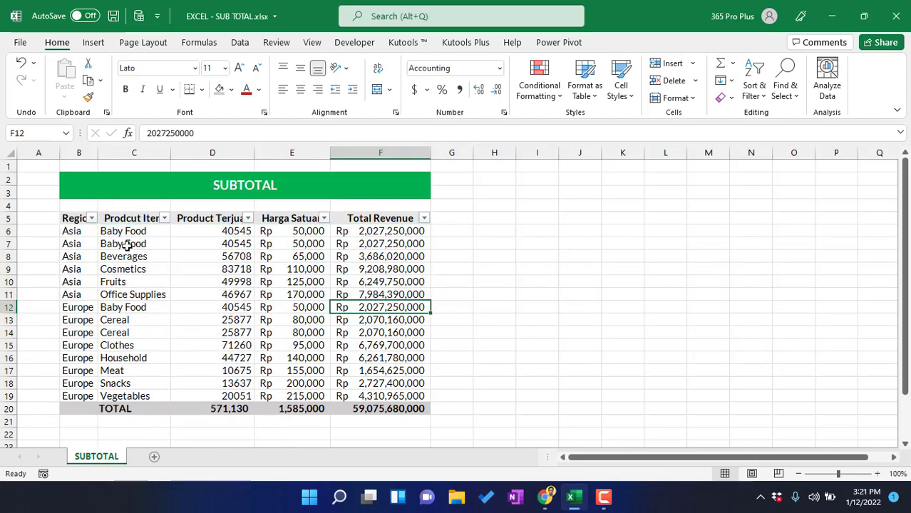
Step: Filter the Region column to show only Asia
click(91, 219)
click(137, 336)
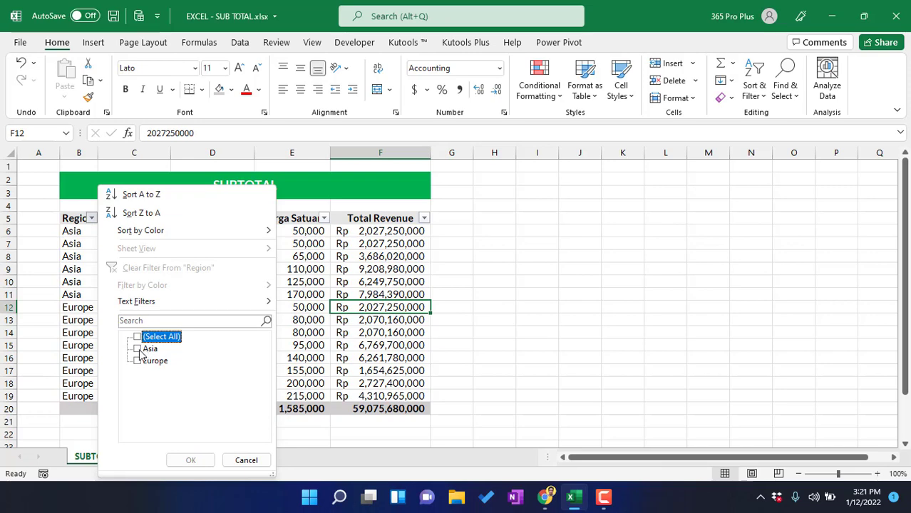
click(137, 349)
click(190, 460)
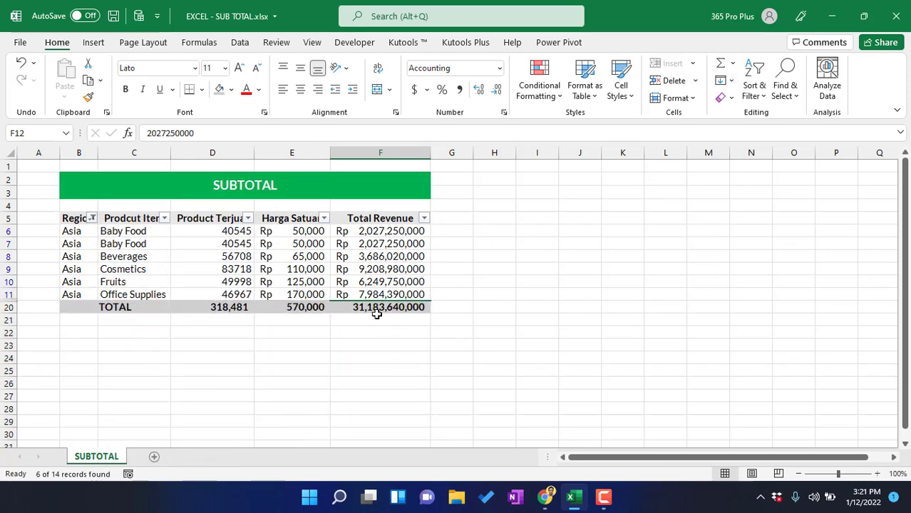
Step: Examine the Product Terjual, Harga Satuan and Total Revenue totals in row 20 for the Asia-filtered table
click(366, 308)
click(381, 343)
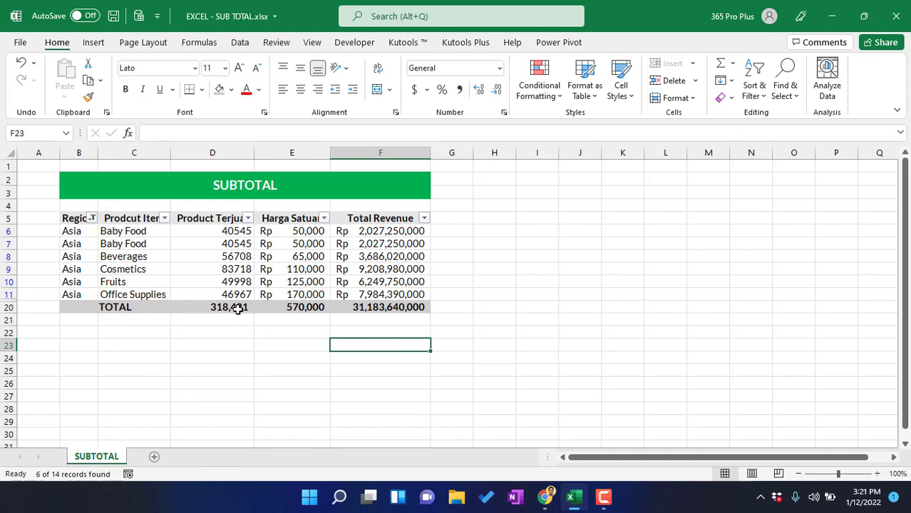
click(218, 307)
click(264, 309)
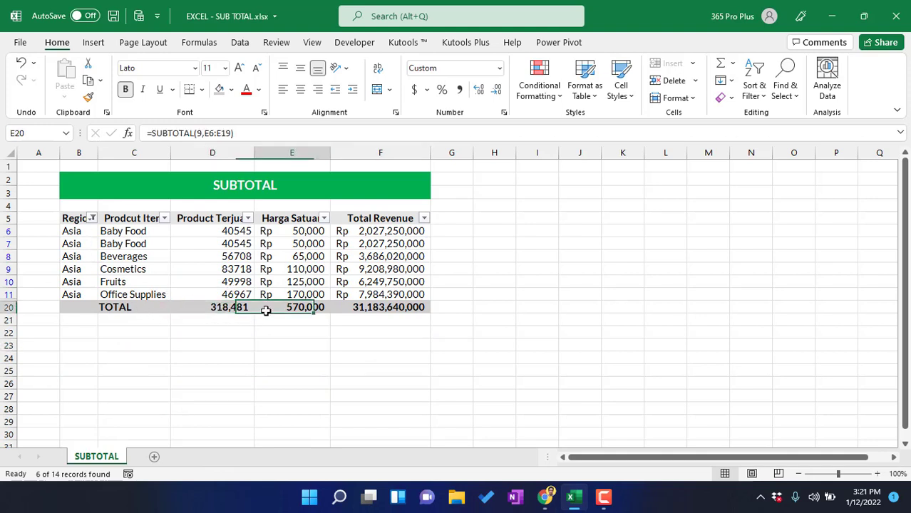
click(229, 307)
click(309, 307)
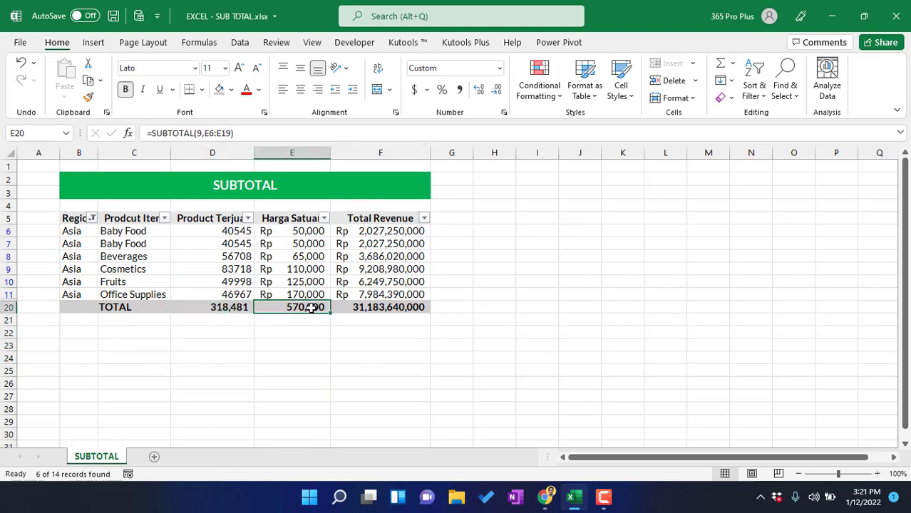
Step: Compare the Asia rows' Harga Satuan and Total Revenue values with their totals in E20 and F20
drag(308, 232, 323, 296)
click(311, 308)
drag(383, 231, 389, 308)
click(494, 257)
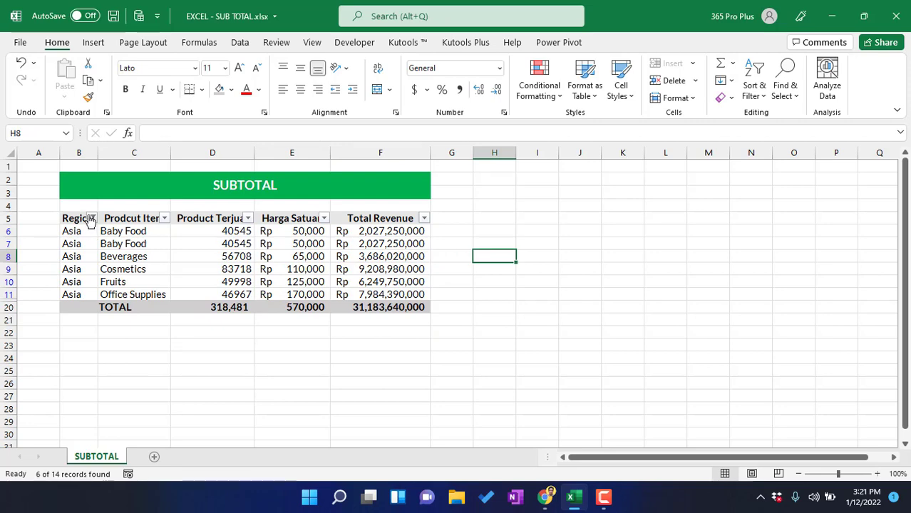
Step: Switch the Region filter to show only Europe and look over the totals in D20:F20
click(91, 218)
click(137, 348)
click(139, 361)
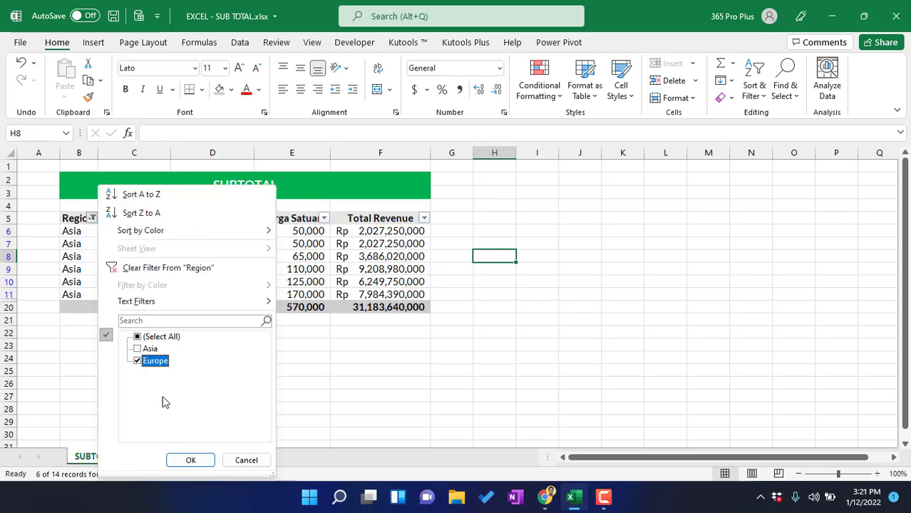
click(191, 460)
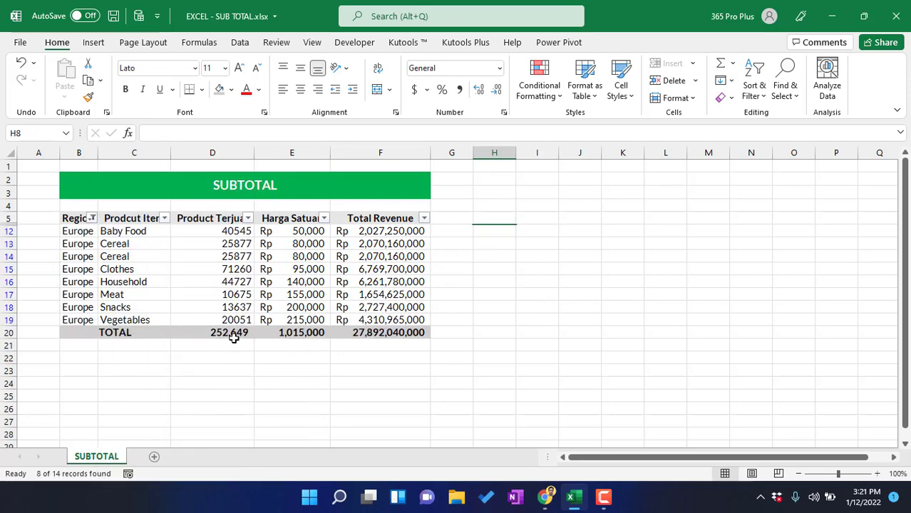
drag(203, 336, 407, 332)
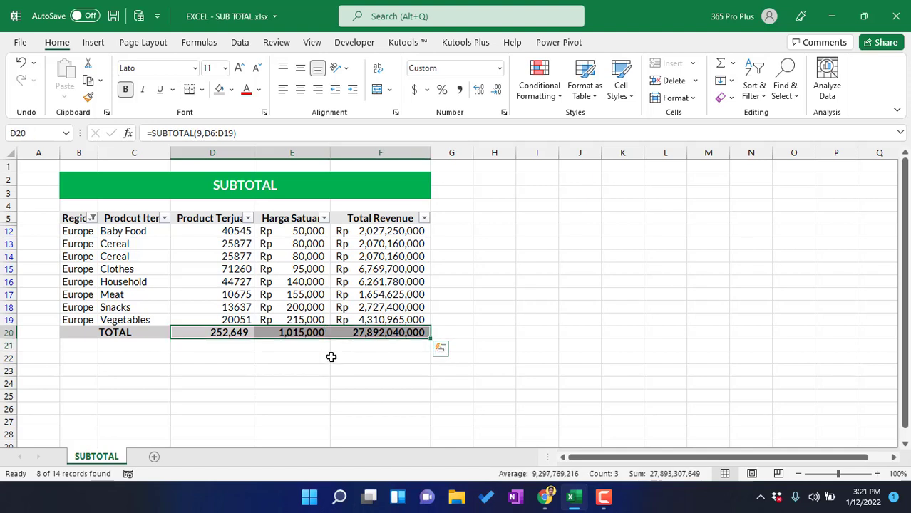
Step: Remove the filters from the table's header row so every region is listed
click(78, 218)
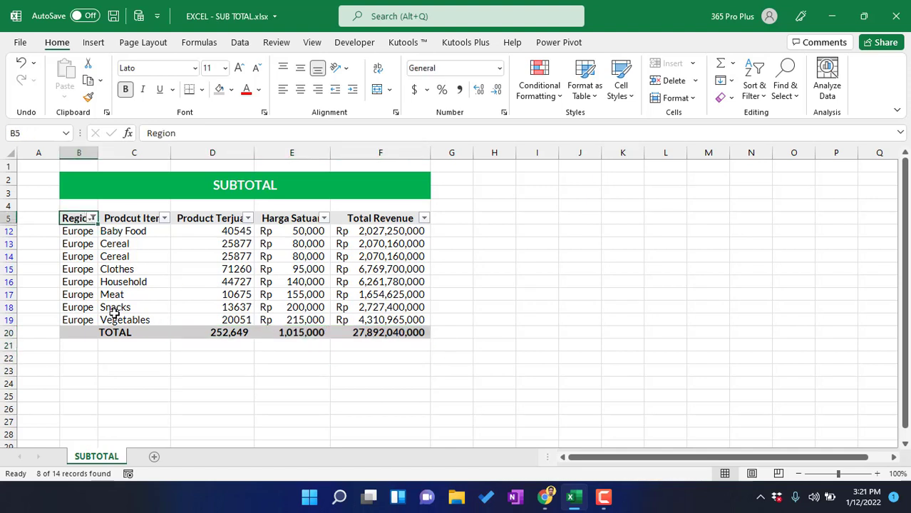
key(ctrl+shift+l)
click(446, 294)
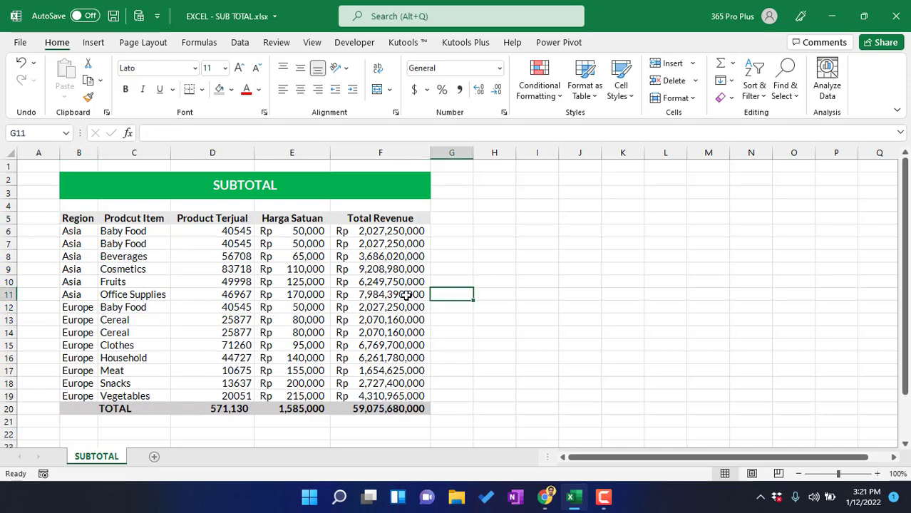
Step: Inspect the SUBTOTAL formula in total cell D20, leaving it unedited
click(236, 408)
double_click(237, 408)
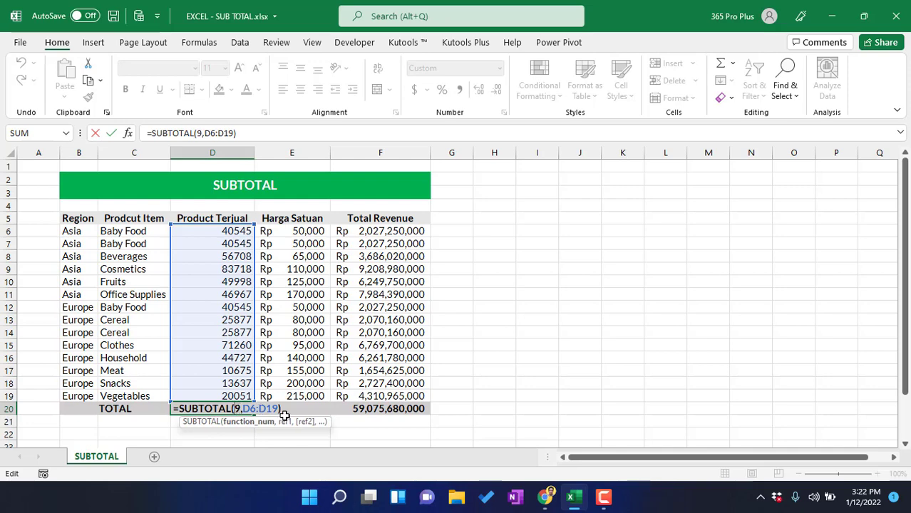
key(Escape)
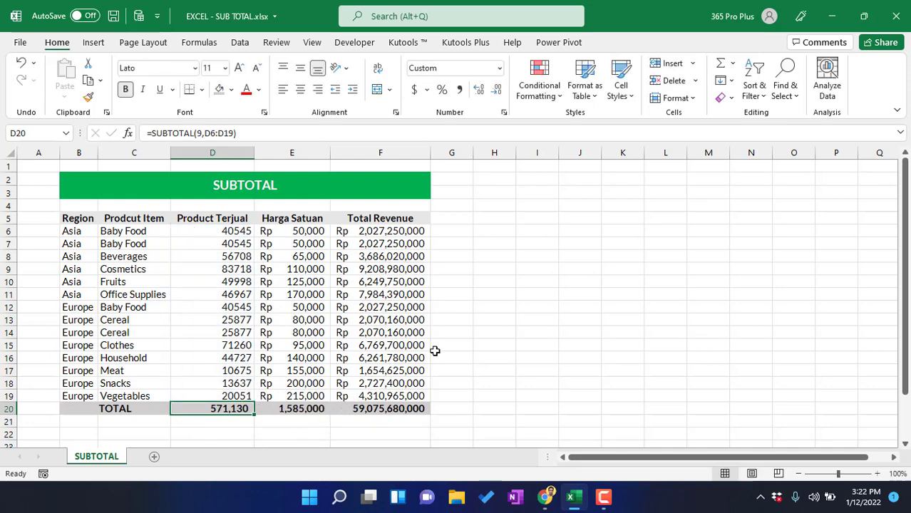
click(454, 333)
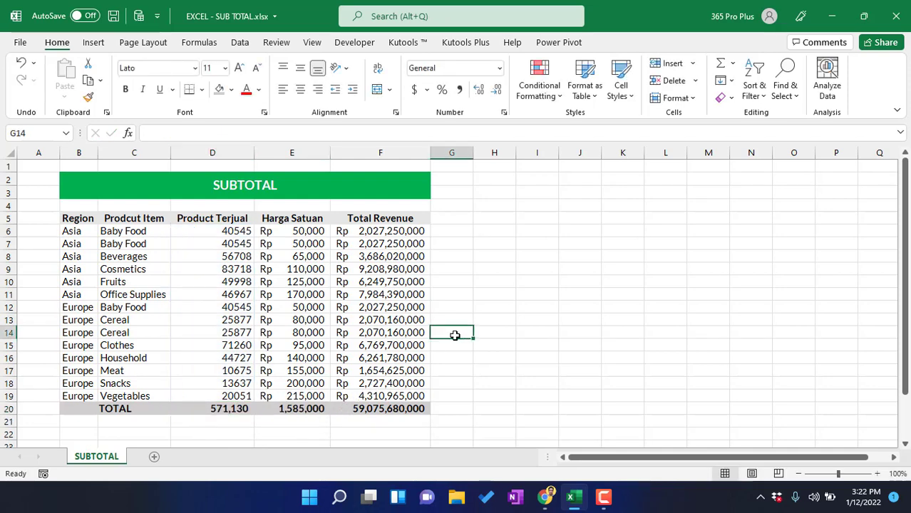
click(241, 409)
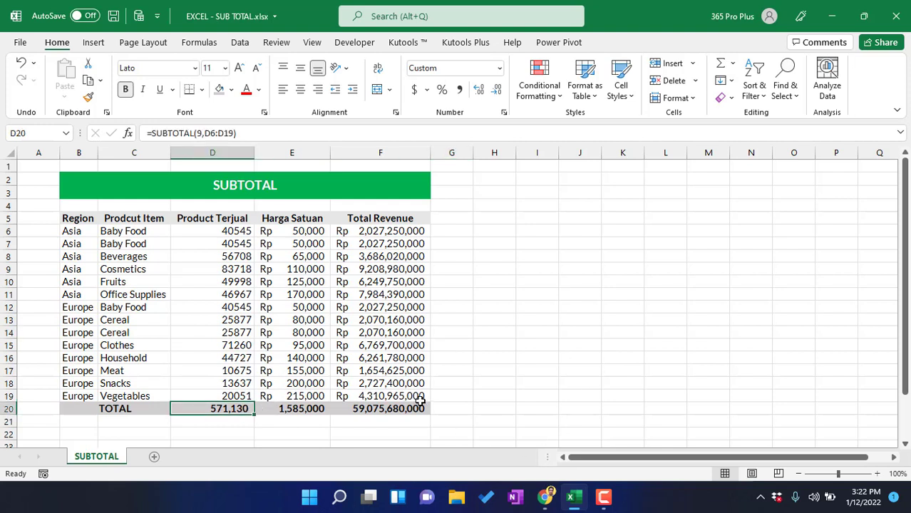
click(416, 343)
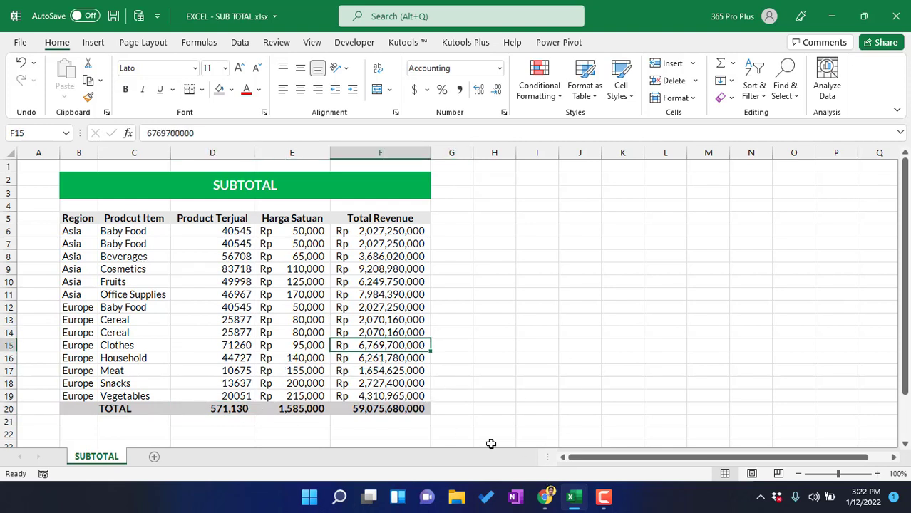
Step: Read the Function_num heading "termasuk nilai tersembunyi" on the Microsoft support page in Chrome, and return to the Excel workbook
click(545, 494)
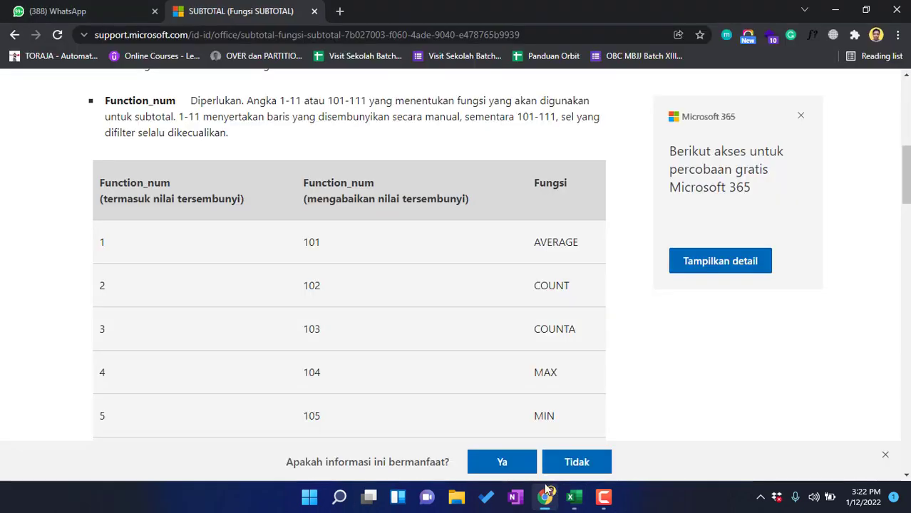
double_click(163, 197)
drag(103, 194, 243, 212)
click(257, 207)
key(alt+Tab)
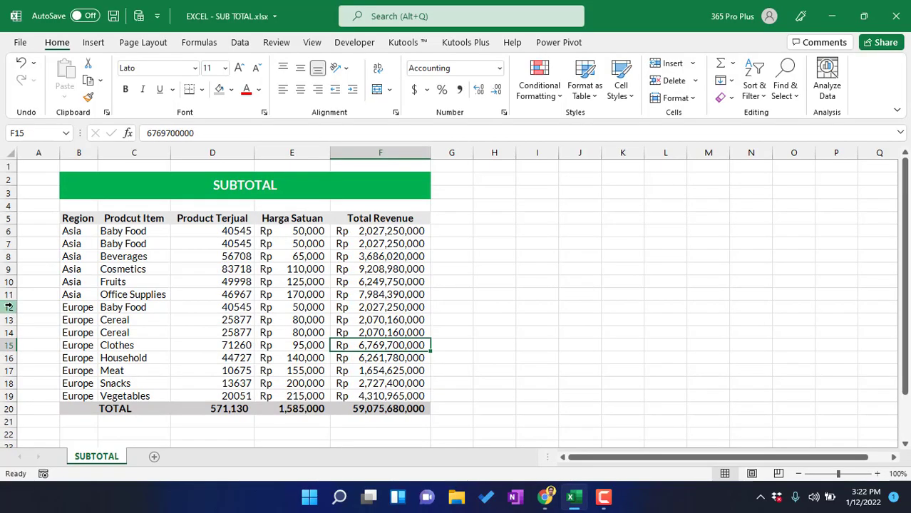
Step: Hide rows 11 to 15 of the product sales table
drag(10, 307, 127, 359)
click(368, 413)
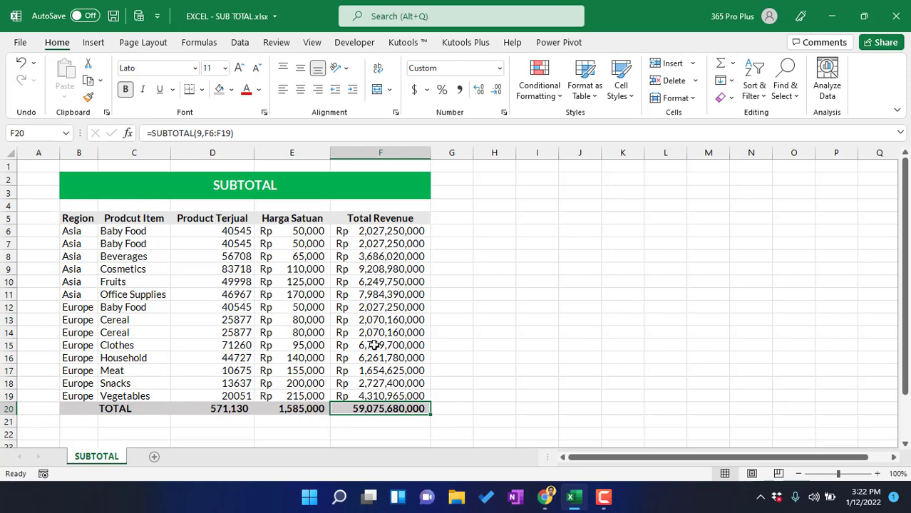
drag(16, 296, 166, 340)
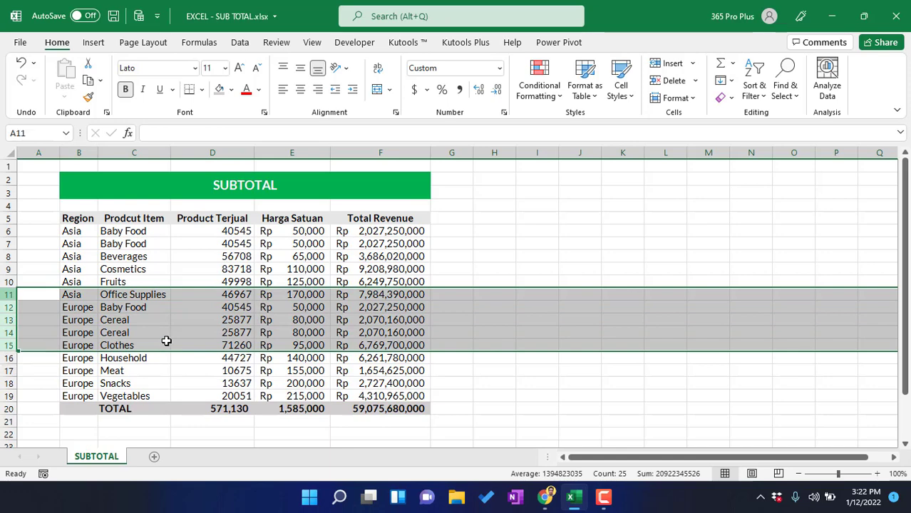
right_click(211, 344)
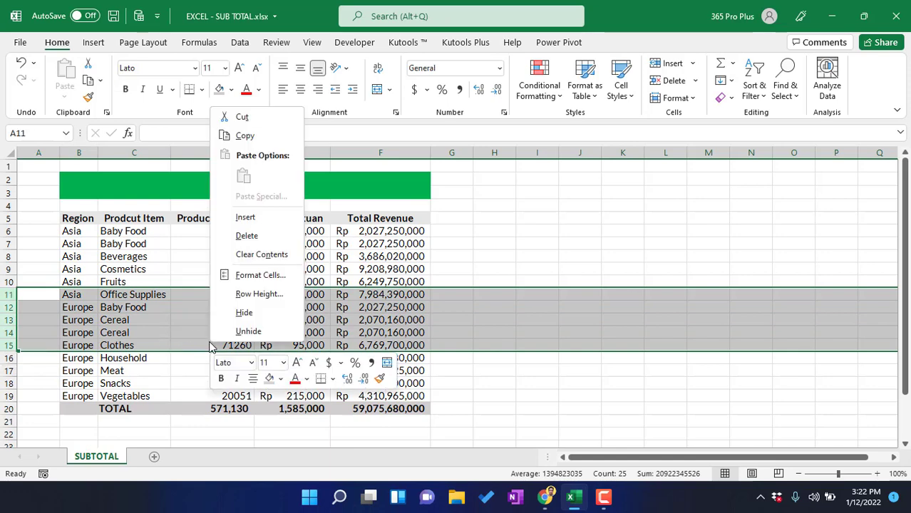
click(275, 321)
click(481, 346)
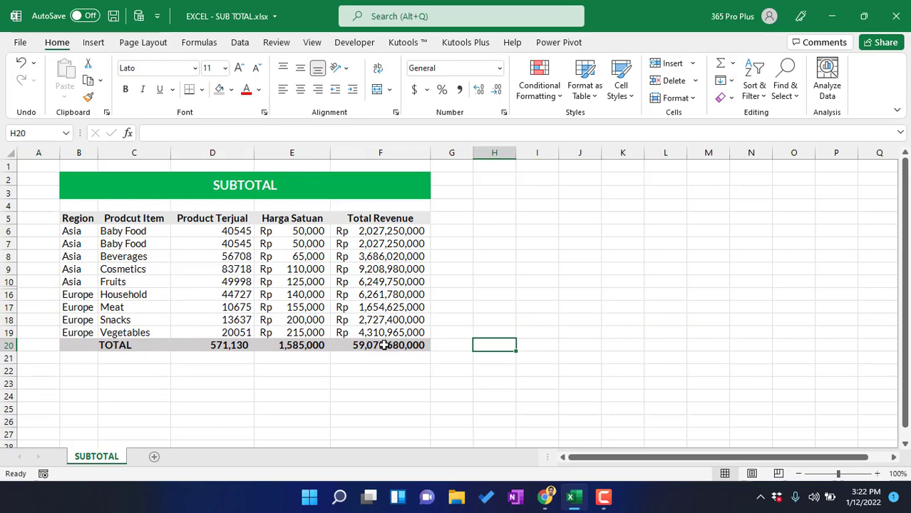
Step: Recheck the word "tersembunyi" in the first Function_num heading on the support page in Chrome, and return to Excel
click(545, 497)
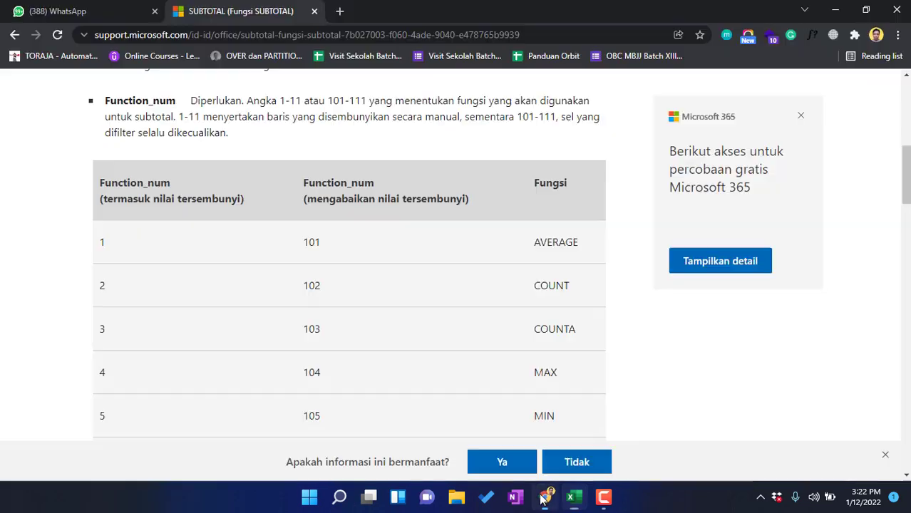
double_click(199, 199)
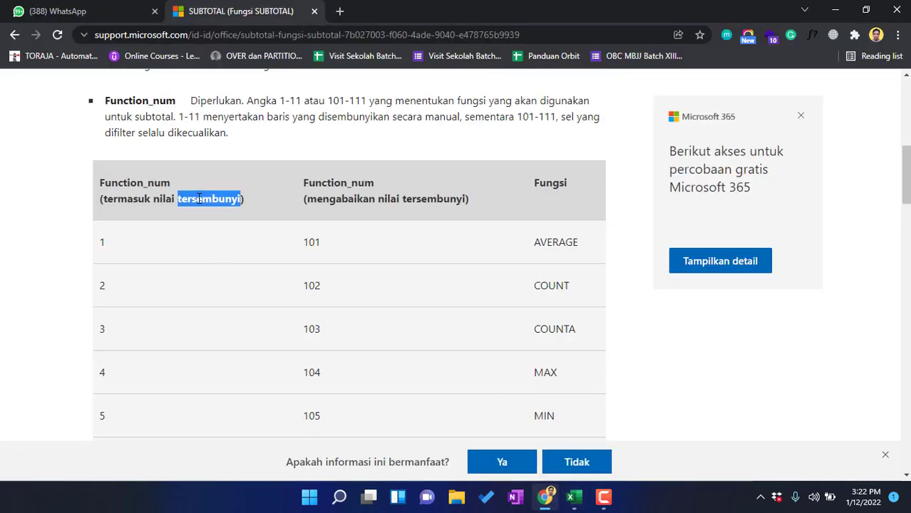
key(alt+Tab)
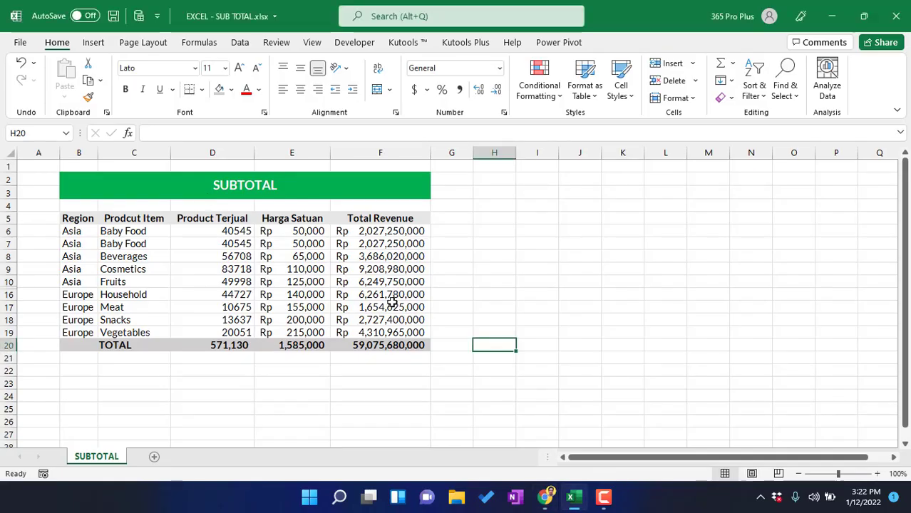
Step: Undo the hiding of rows 11 to 15
key(ctrl+z)
click(365, 362)
Step: Examine the function number argument of the SUBTOTAL formula in D20 and keep the formula as it is
click(231, 408)
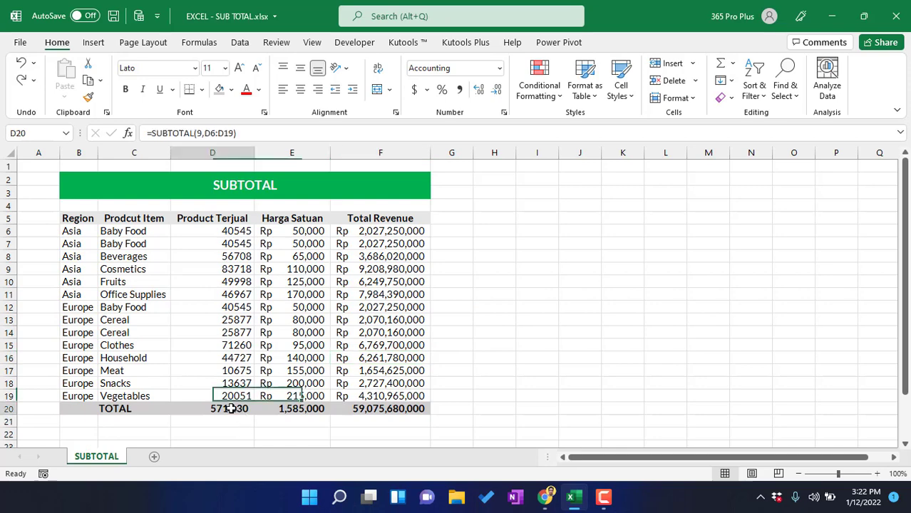
double_click(231, 409)
click(470, 348)
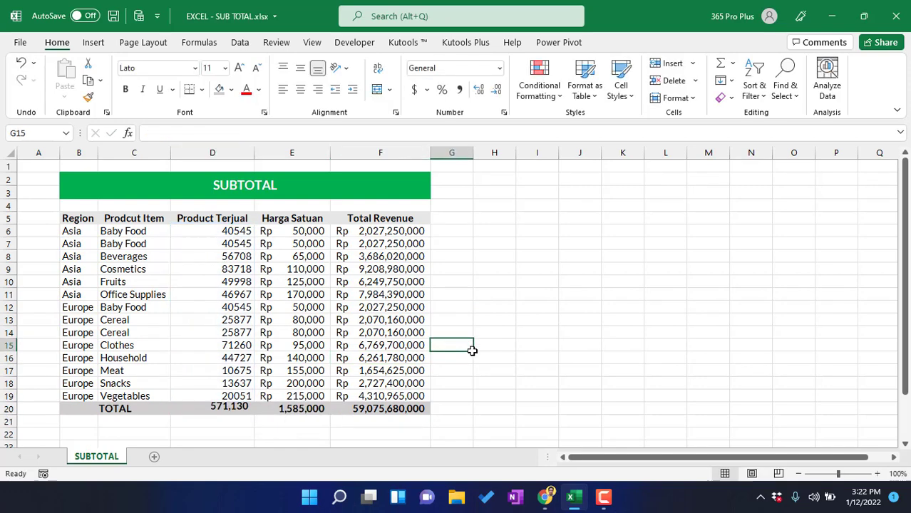
click(212, 413)
double_click(227, 410)
click(237, 408)
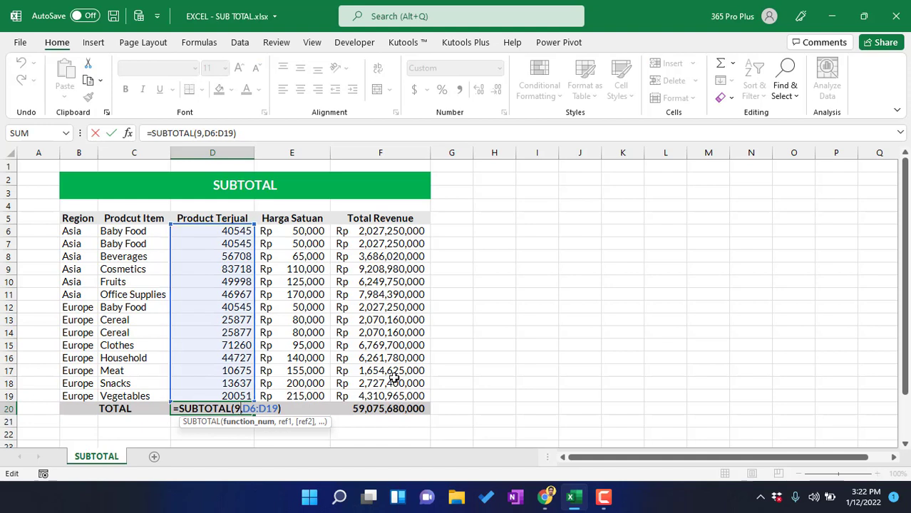
key(ctrl+Return)
double_click(237, 408)
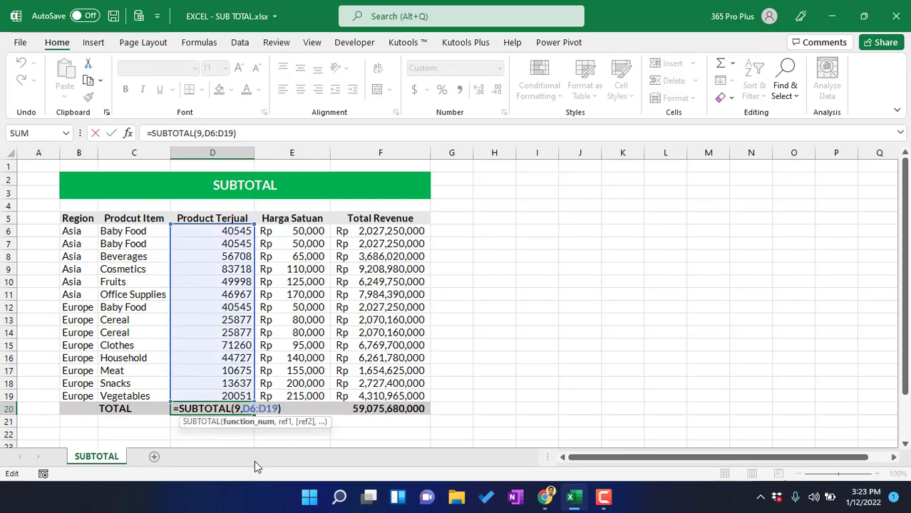
key(ctrl+Return)
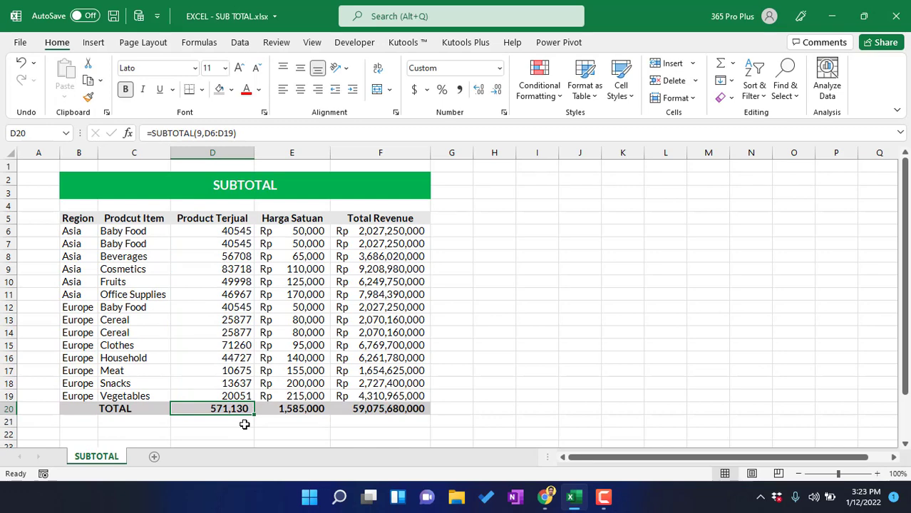
Step: Replace the Product Terjual total in D20 with the formula =SUBTOTAL(109,D6:D19)
text(=SUB)
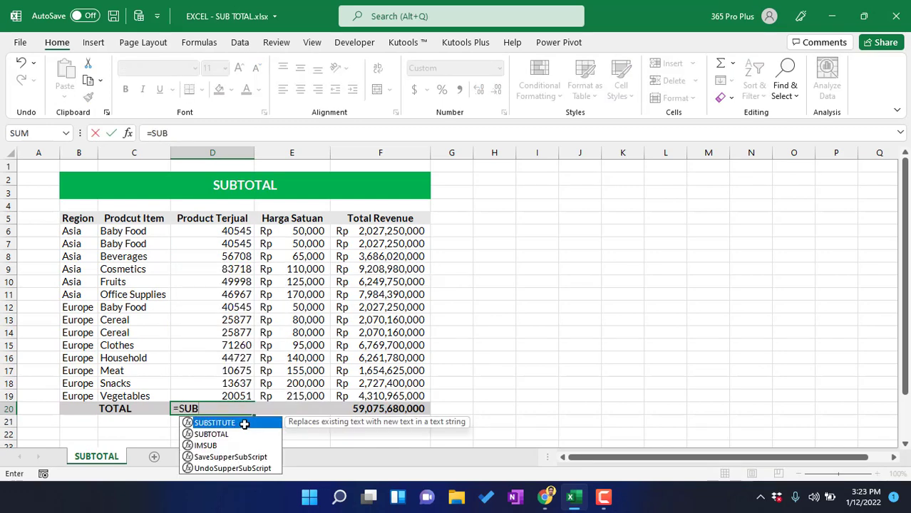
text(TO)
key(Tab)
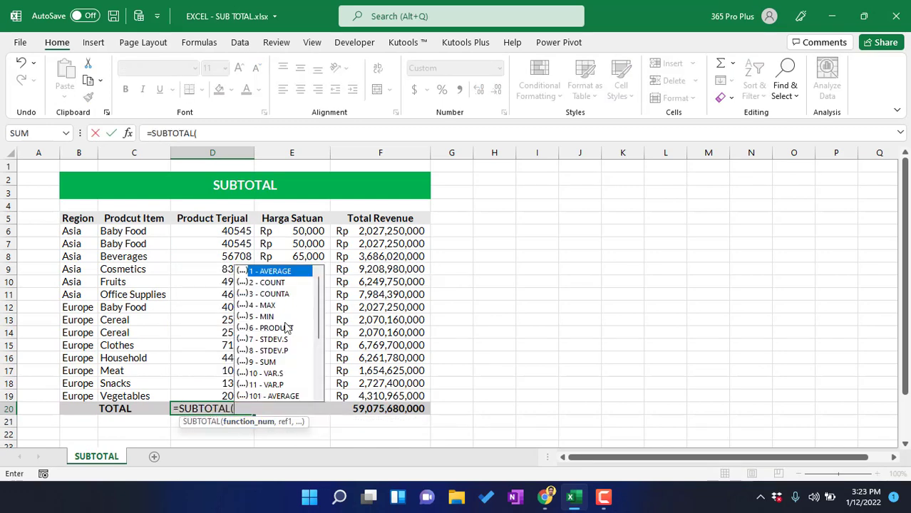
scroll(278, 325, down, 1)
scroll(278, 324, down, 3)
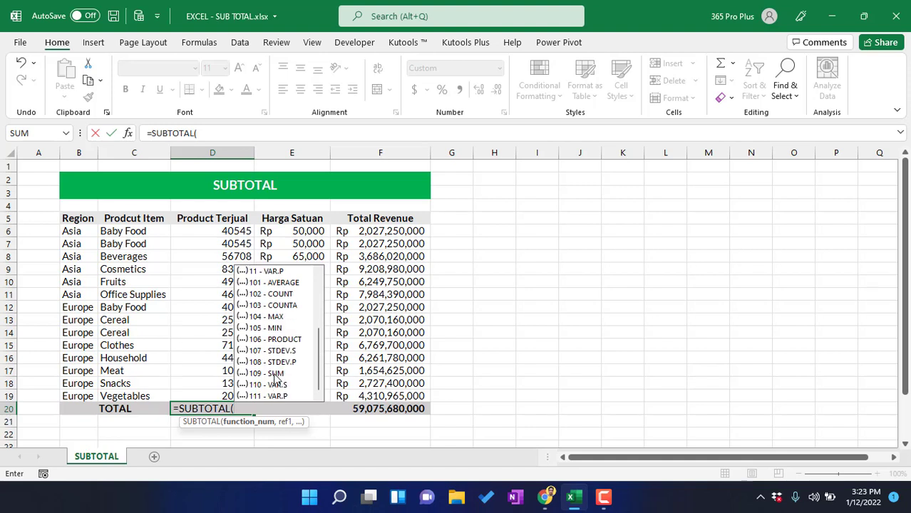
text(10)
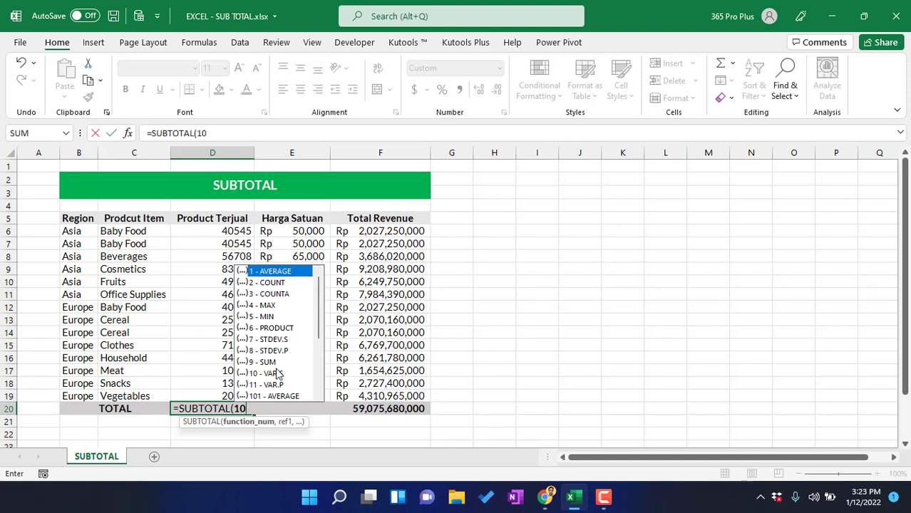
text(9,)
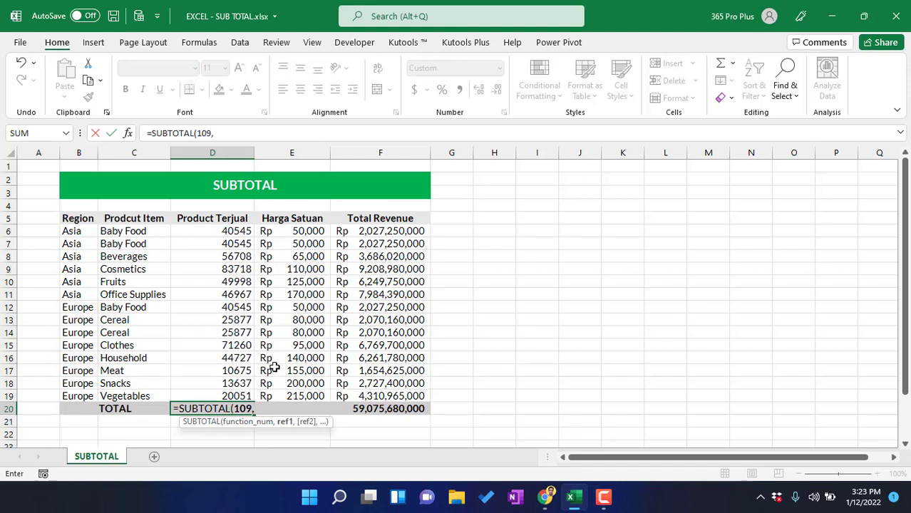
drag(224, 231, 232, 397)
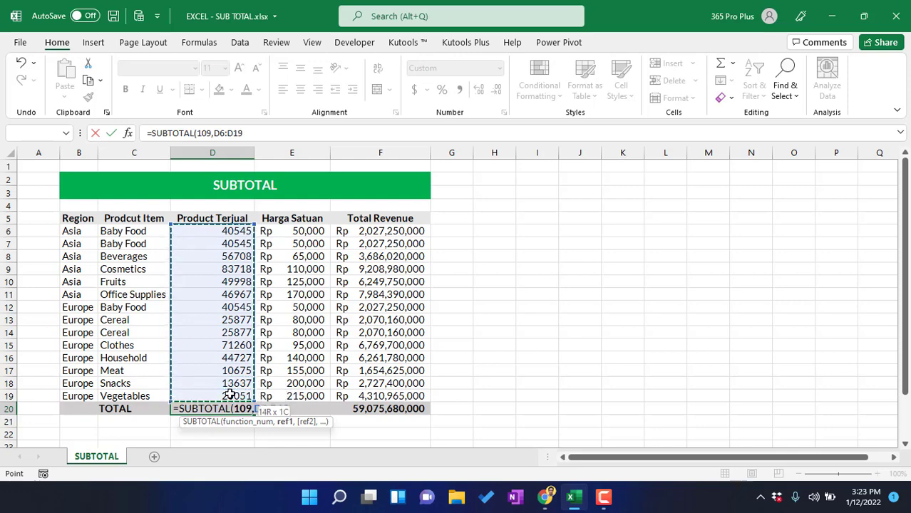
key(Return)
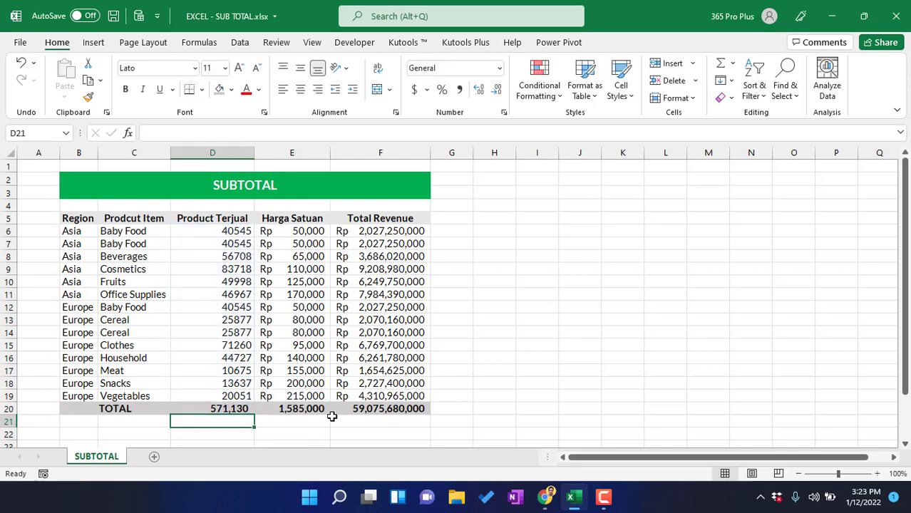
Step: Copy the D20 formula across to total cells E20 and F20
click(221, 411)
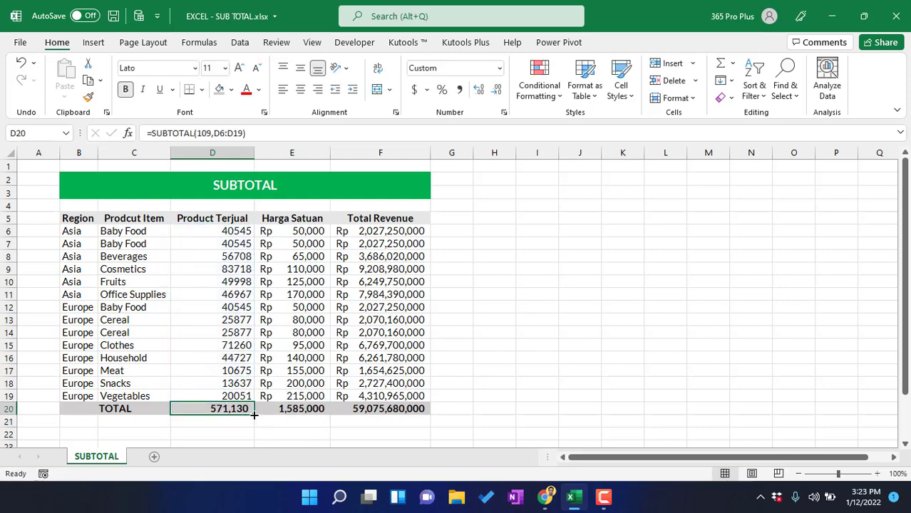
drag(254, 414, 404, 422)
click(488, 372)
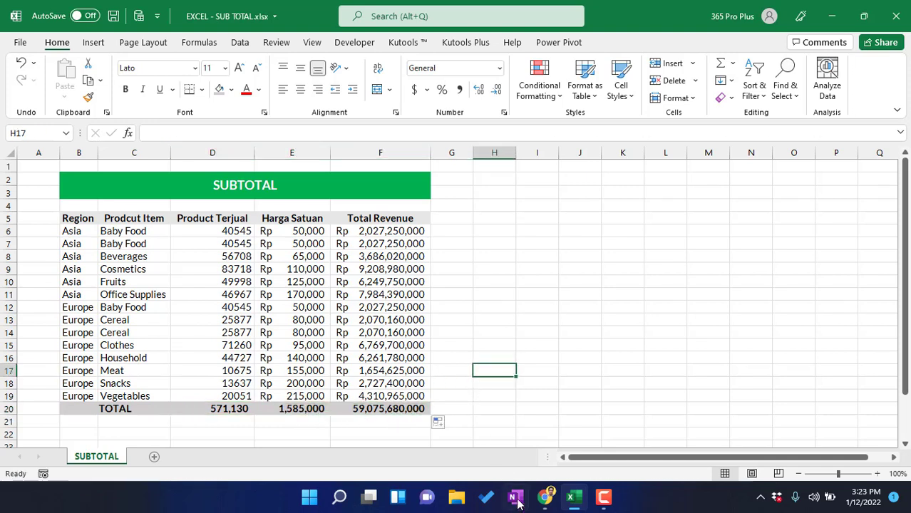
Step: Switch to Chrome and check the Function_num heading "mengabaikan nilai tersembunyi" on the support page
click(545, 497)
click(411, 202)
double_click(411, 203)
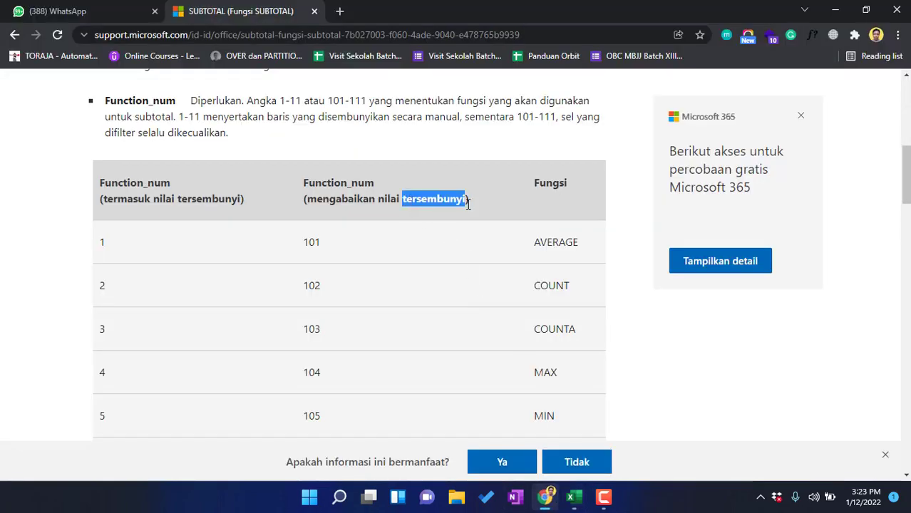
Step: Switch to Excel and hide rows 10 to 15 of the sales table
key(alt+Tab)
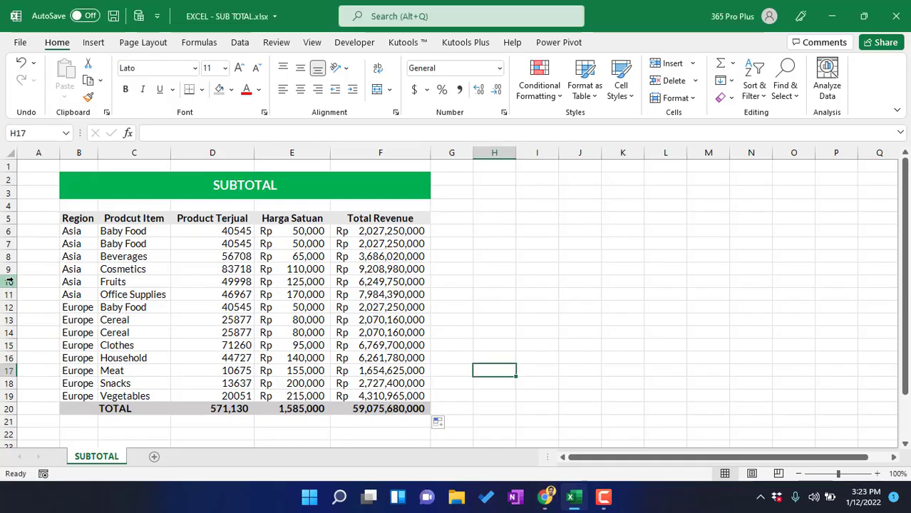
drag(8, 281, 182, 346)
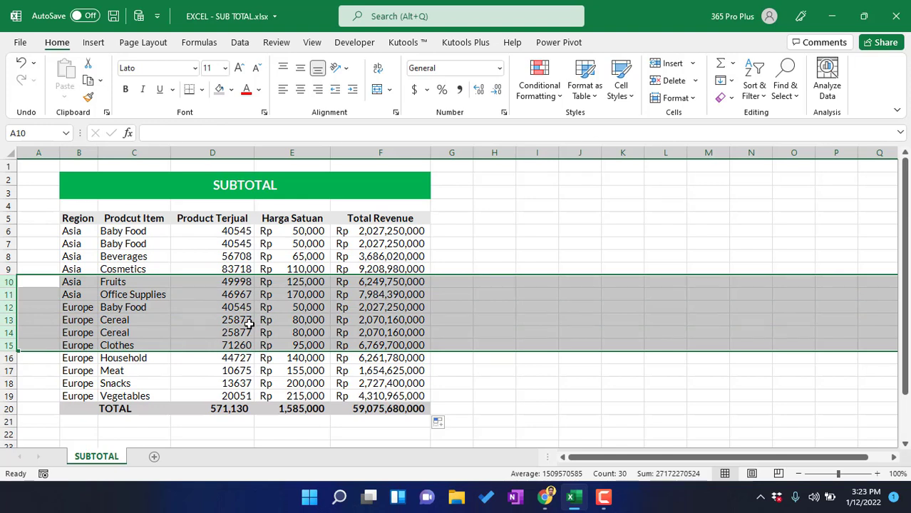
right_click(285, 317)
click(321, 288)
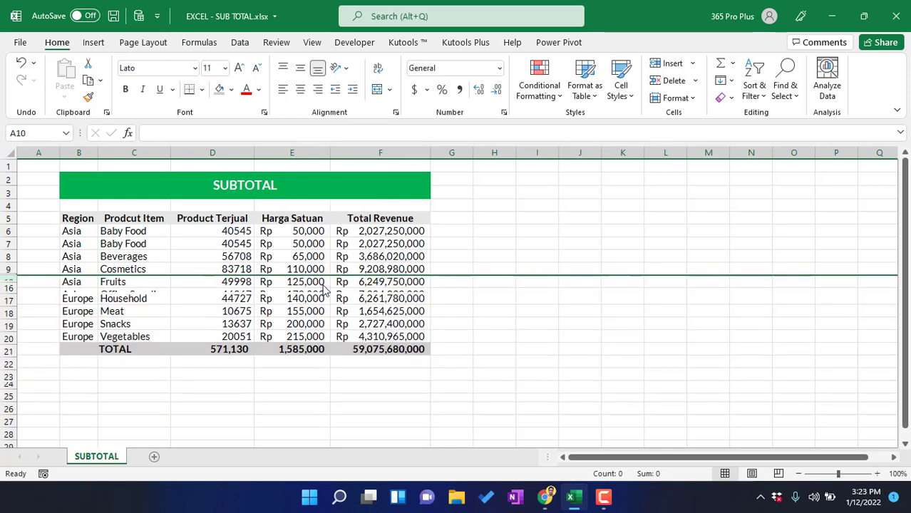
Step: Check the Total Revenue total in F20 against the Region rows still visible
click(498, 333)
click(374, 332)
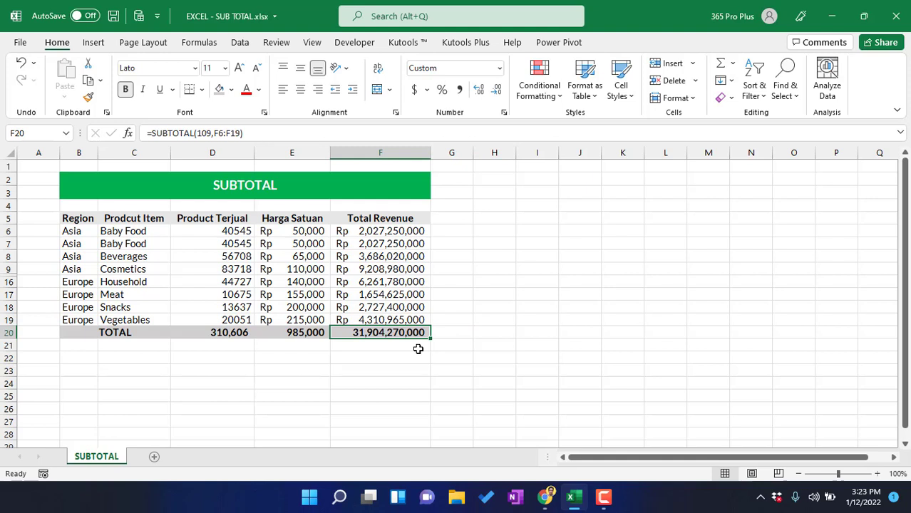
drag(66, 232, 75, 320)
click(530, 293)
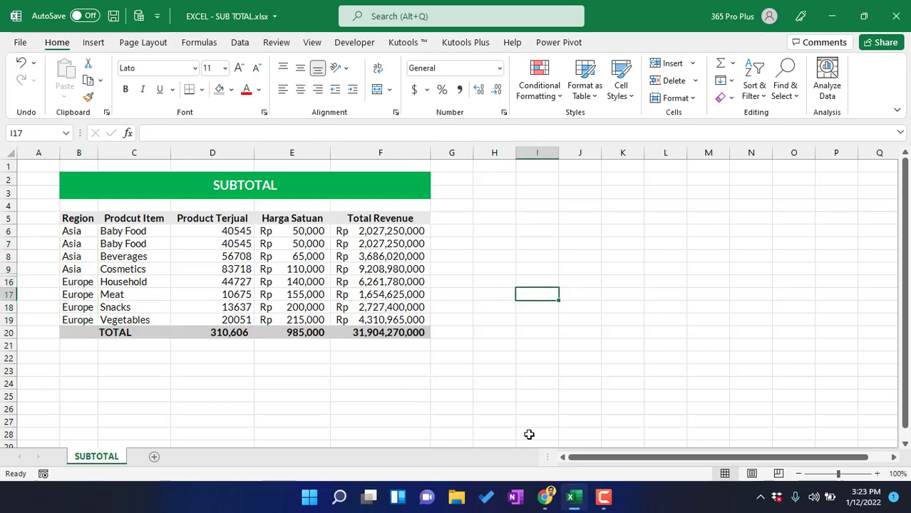
Step: Switch to Chrome and review the Function_num table and the Keterangan notes on the SUBTOTAL support page
click(545, 497)
scroll(169, 252, down, 5)
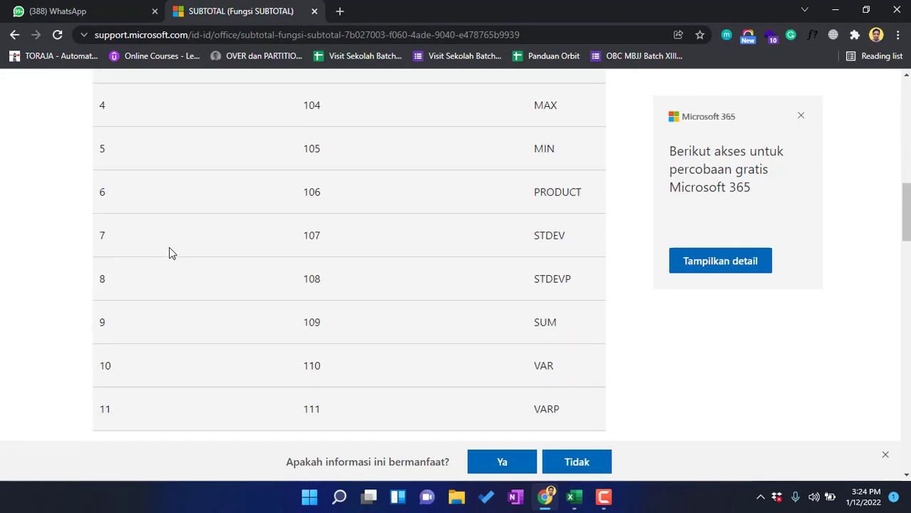
scroll(169, 253, up, 5)
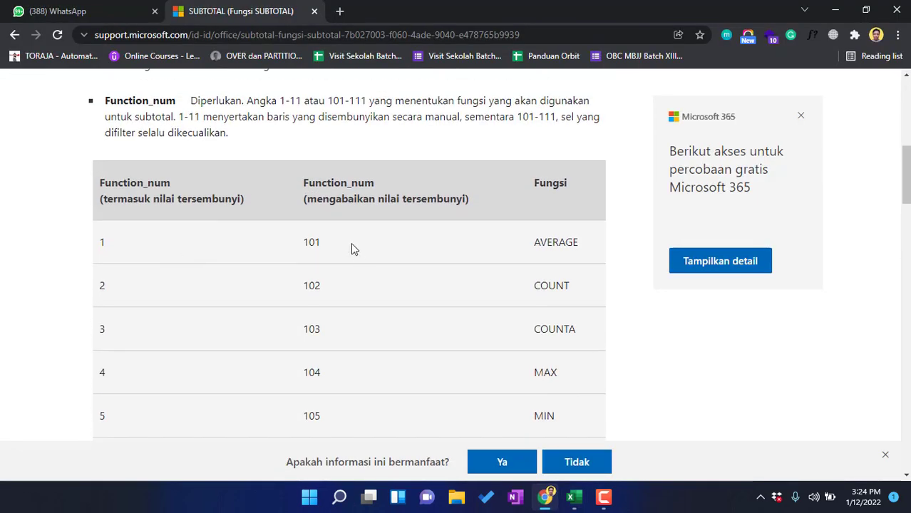
scroll(374, 244, down, 3)
scroll(379, 246, up, 4)
scroll(379, 246, down, 5)
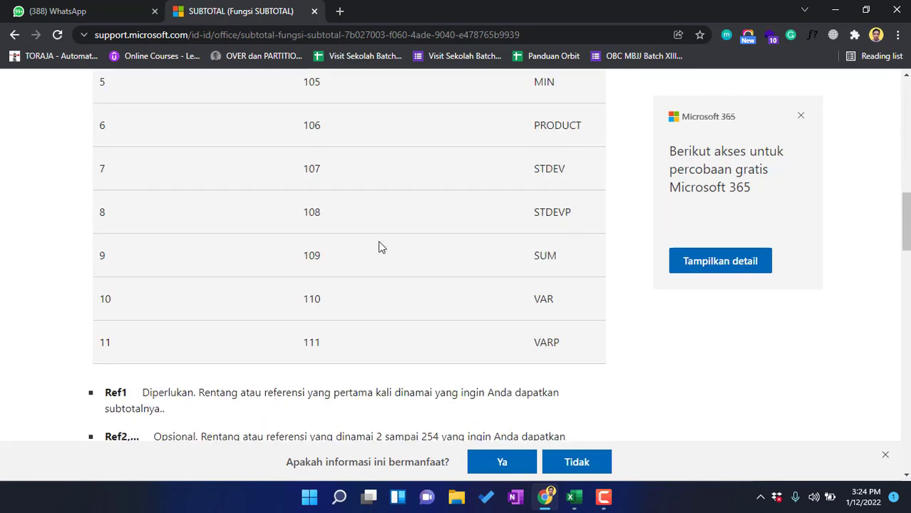
scroll(378, 246, down, 3)
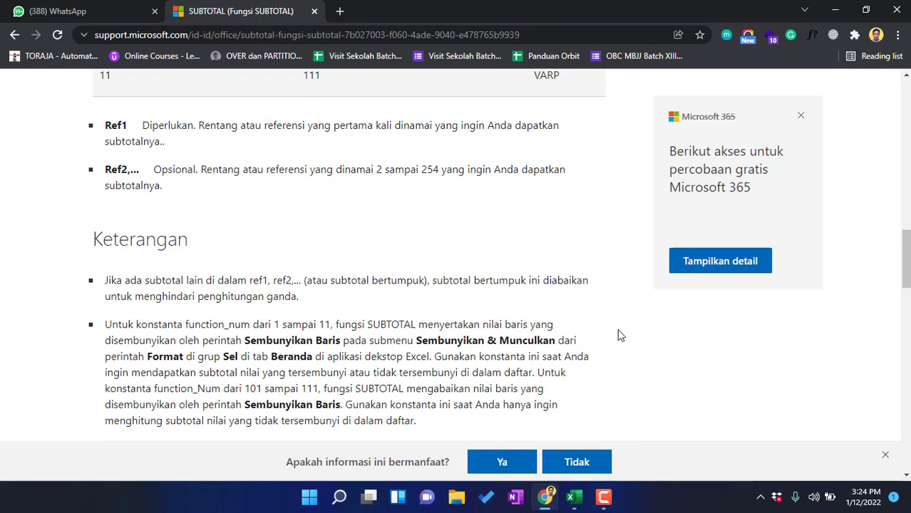
Step: Switch to Excel and undo the hiding of rows 10 to 15
key(alt+Tab)
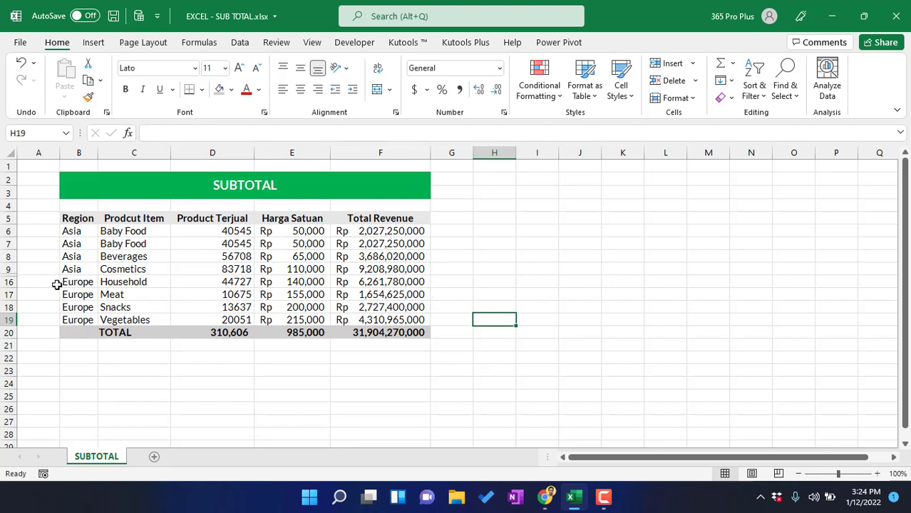
click(181, 358)
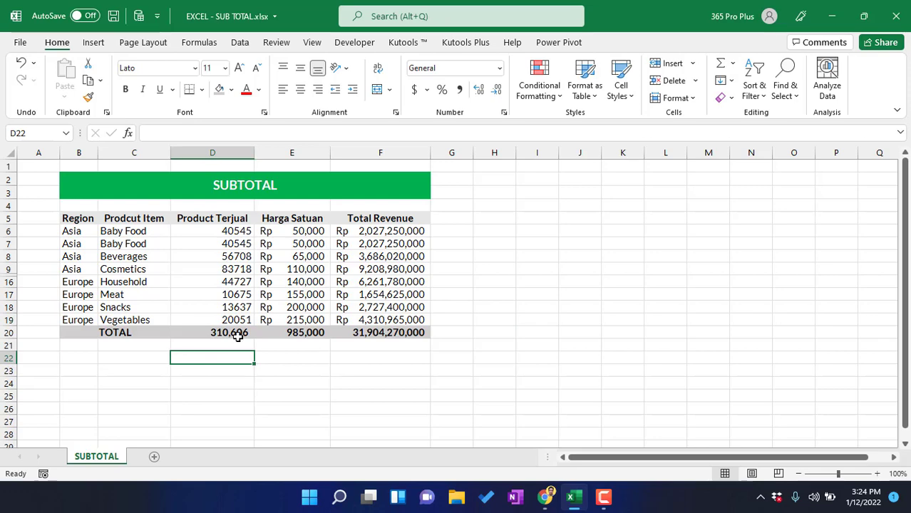
key(ctrl+z)
click(462, 306)
Step: Examine the three numeric columns and the D20 SUBTOTAL formula, leaving the formula as it is
drag(203, 230, 230, 397)
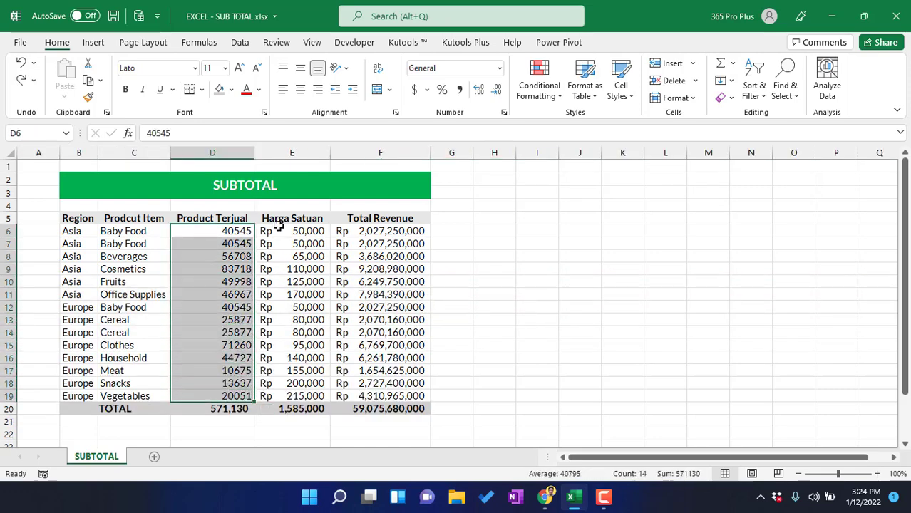
drag(279, 228, 302, 398)
drag(378, 231, 383, 304)
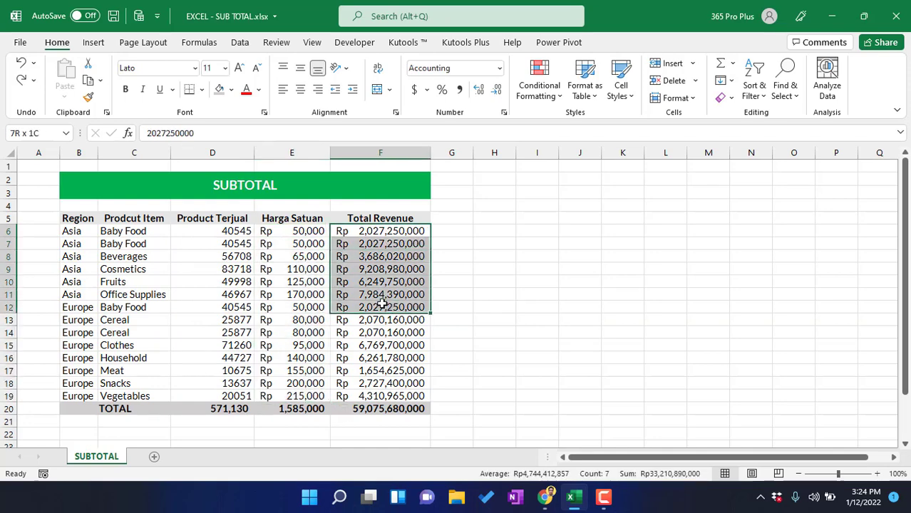
double_click(237, 410)
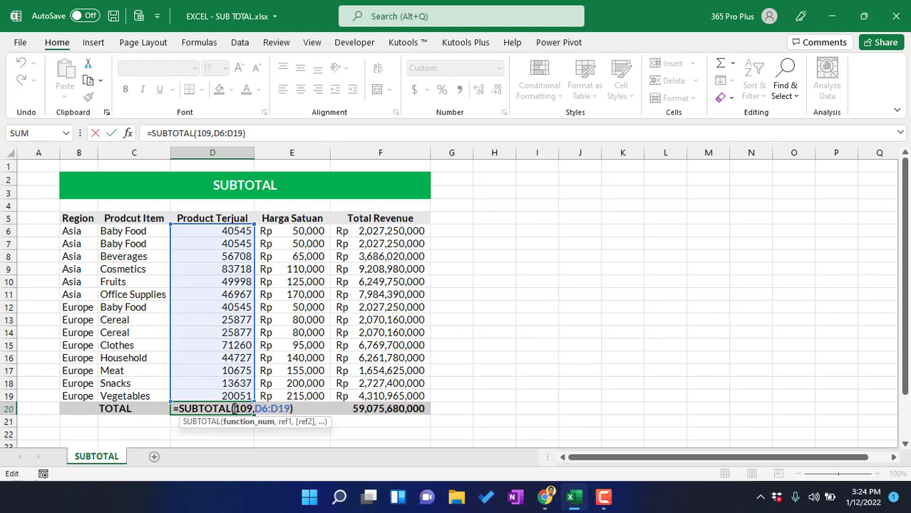
key(Escape)
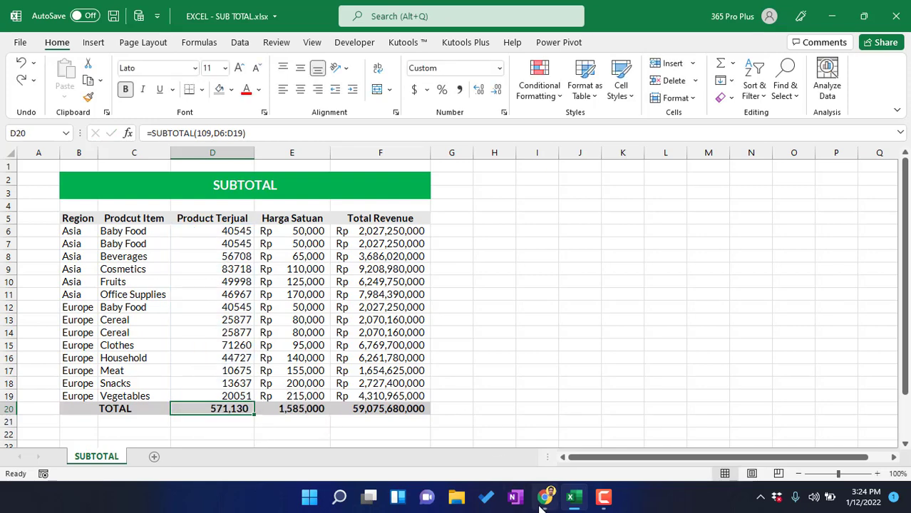
Step: Switch to Chrome and look through the Function_num table for function numbers 101 to 111
click(545, 497)
scroll(330, 222, down, 4)
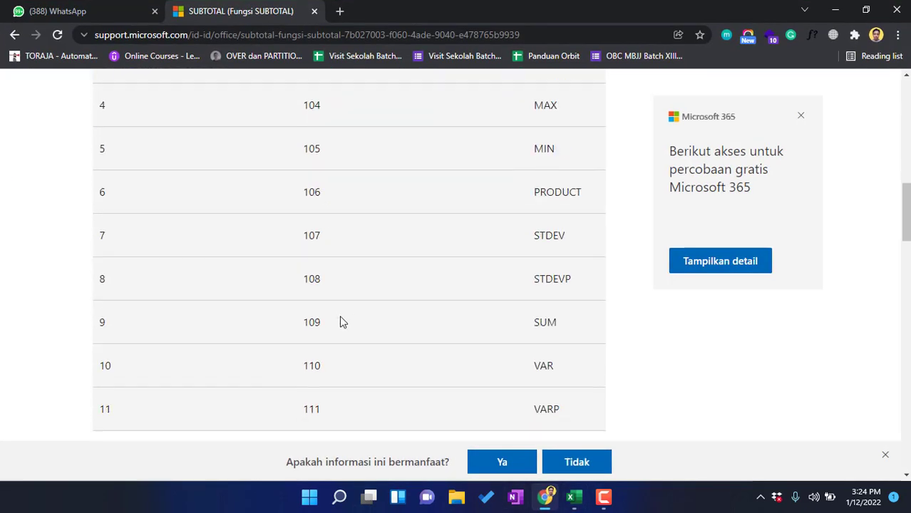
scroll(318, 346, up, 4)
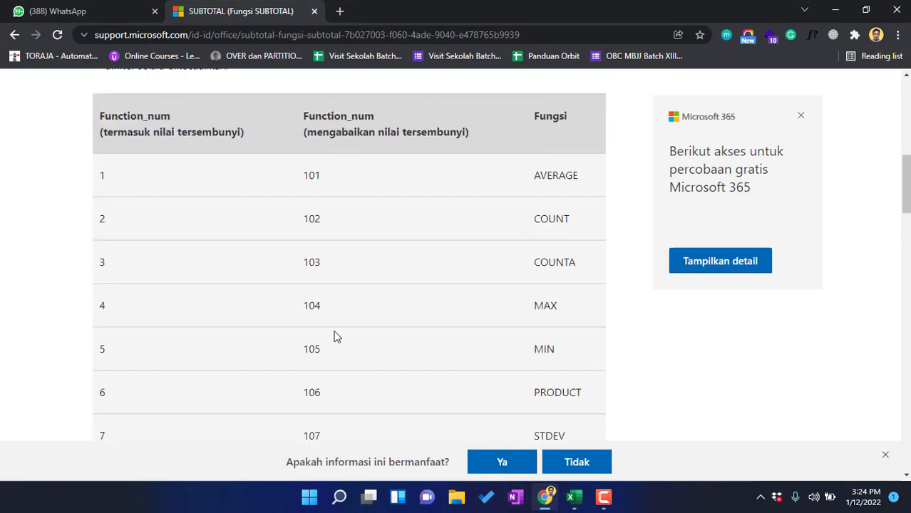
Step: Switch to Excel and review the Product Terjual values in D6:D19
key(alt+Tab)
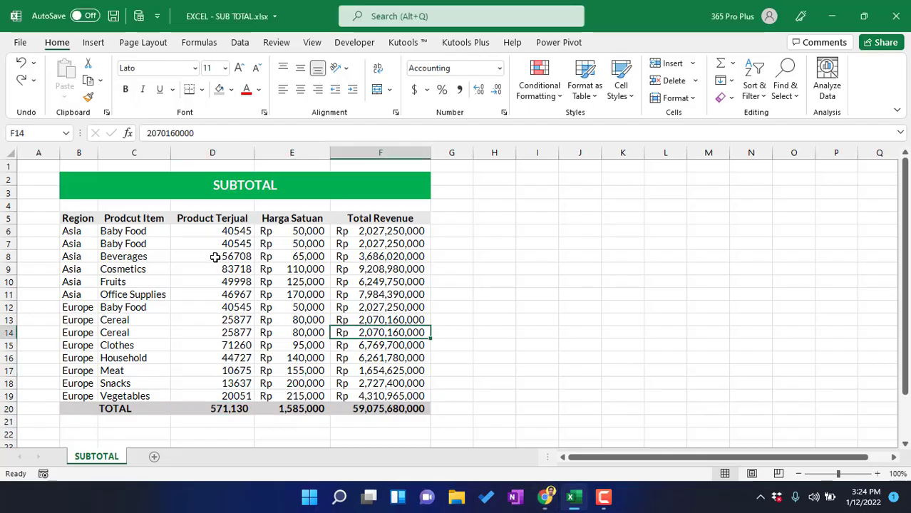
drag(218, 223, 227, 308)
drag(212, 227, 225, 371)
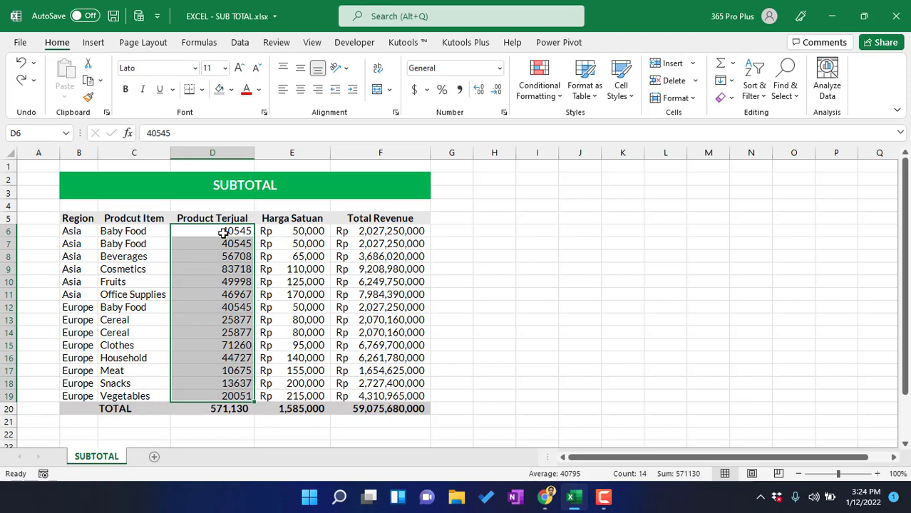
drag(223, 232, 238, 398)
click(265, 340)
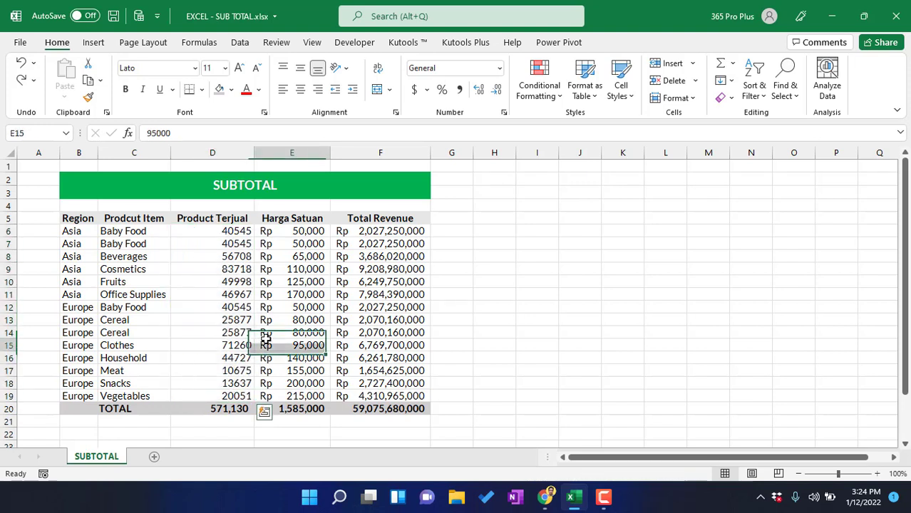
click(207, 229)
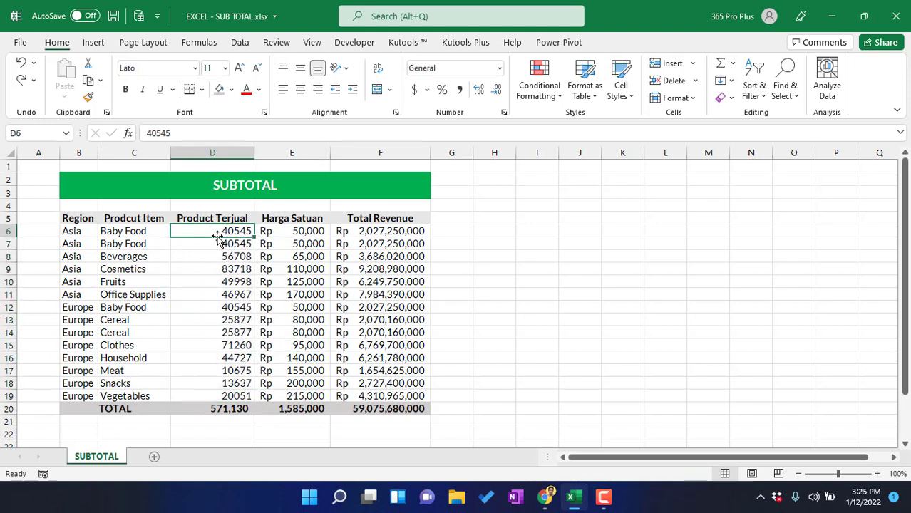
Step: Compare the D20 formula with the function number table in Chrome, then return to Excel and leave the formula as it is
click(226, 408)
key(alt+equal)
click(544, 494)
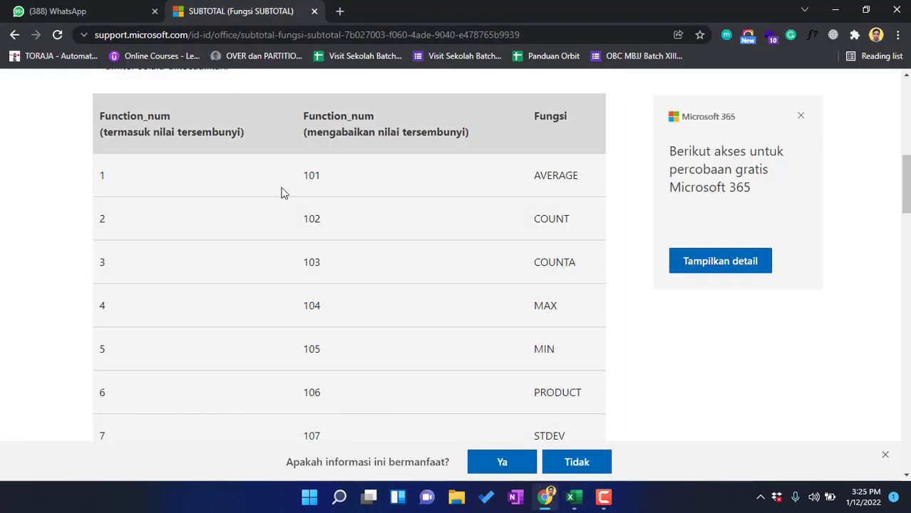
scroll(172, 171, down, 3)
scroll(177, 171, up, 4)
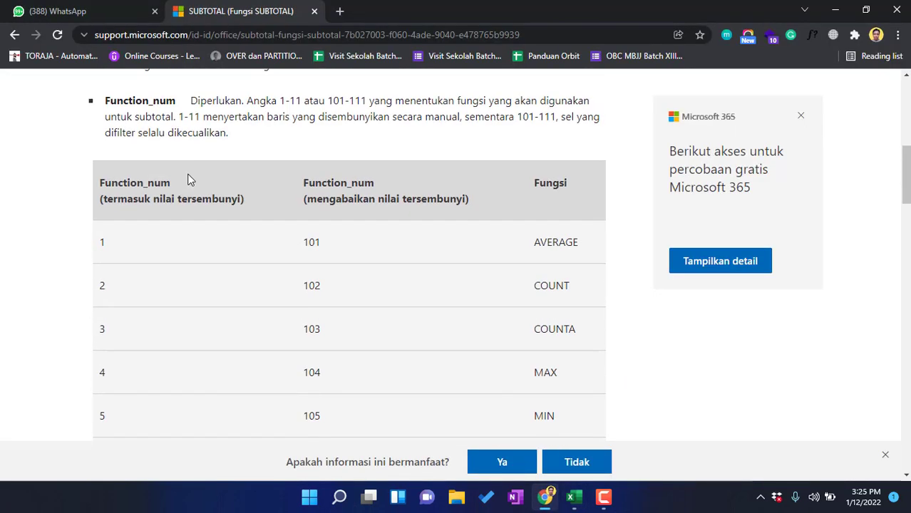
click(574, 500)
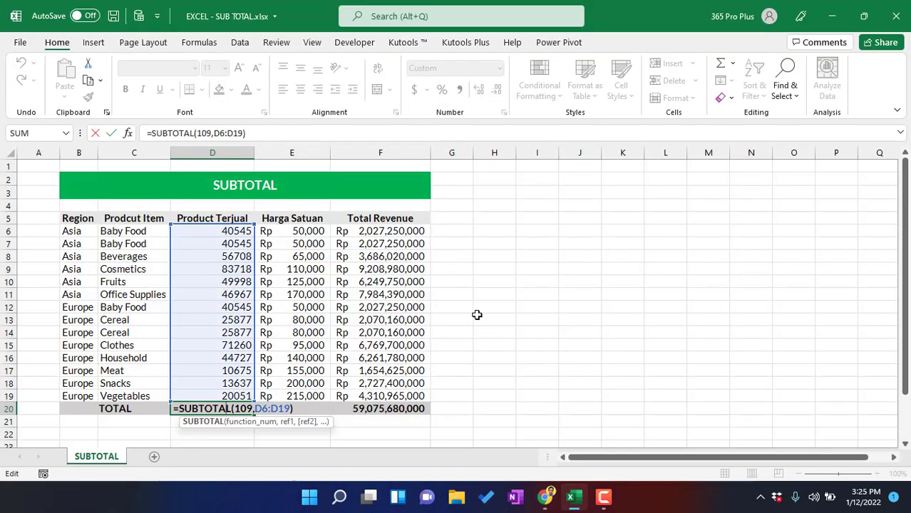
click(474, 298)
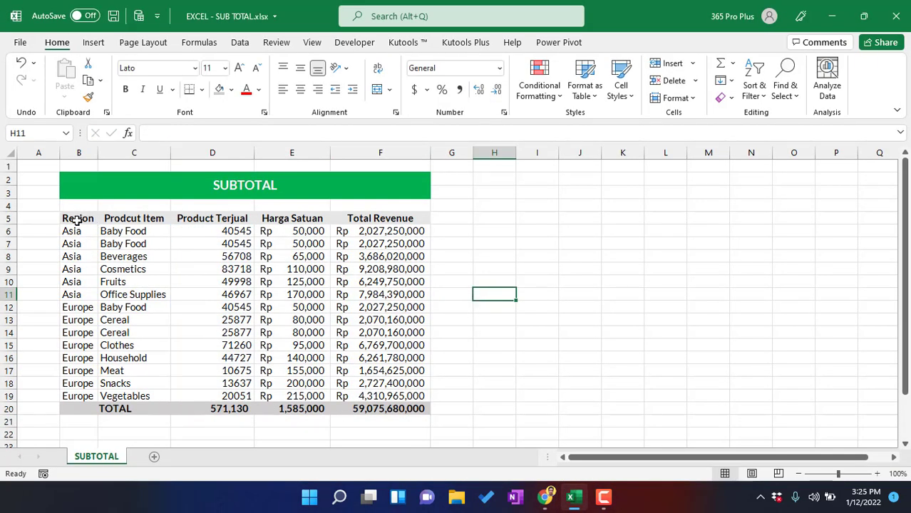
Step: Copy the sales table B5:F19 without its total row and paste it starting at cell I5
drag(77, 222, 417, 396)
key(ctrl+c)
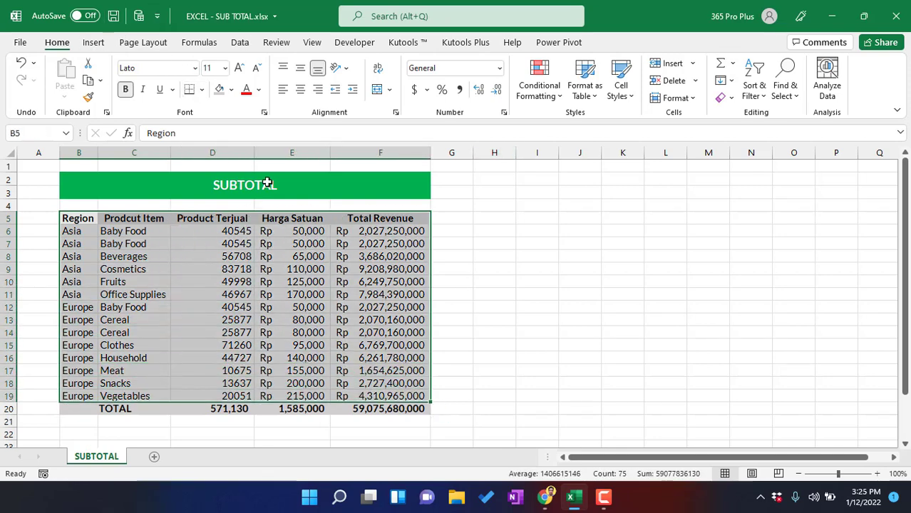
key(ctrl+c)
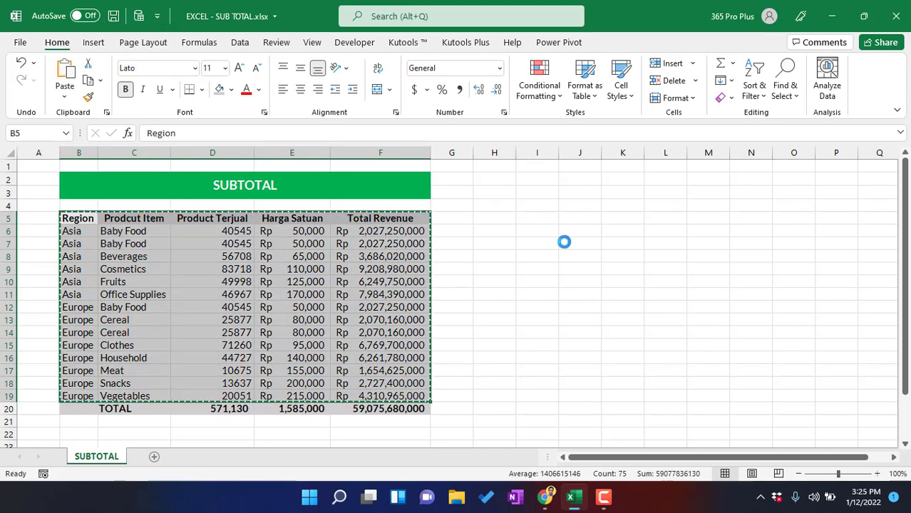
click(529, 218)
key(ctrl+v)
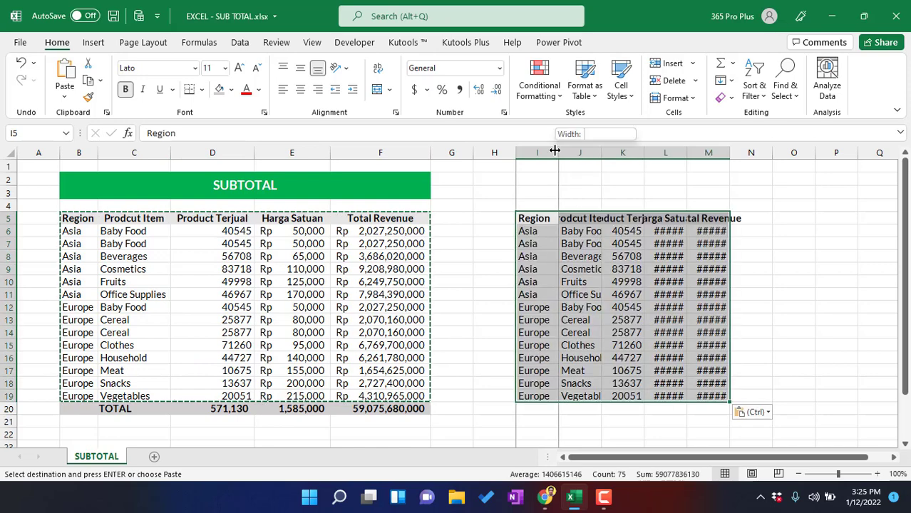
Step: Autofit columns I to M to the contents of the pasted table
double_click(558, 152)
double_click(726, 153)
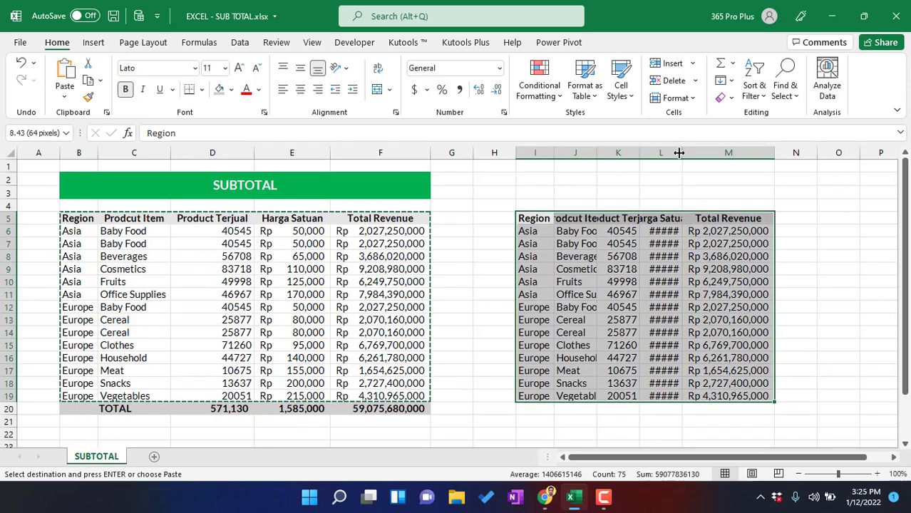
double_click(676, 155)
double_click(640, 152)
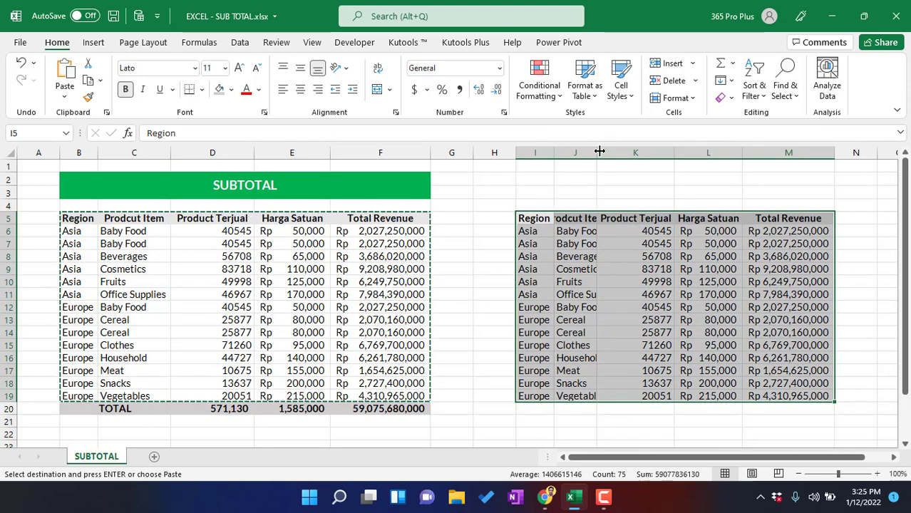
double_click(601, 153)
double_click(553, 152)
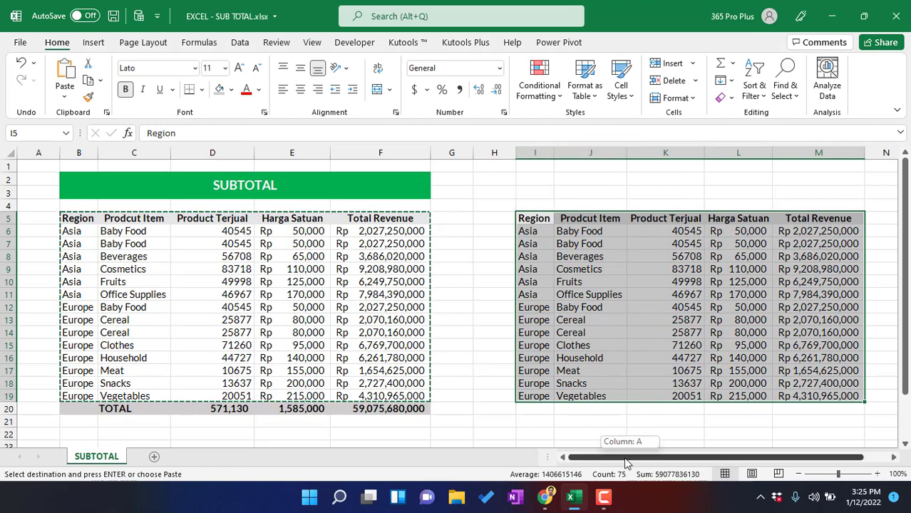
click(562, 243)
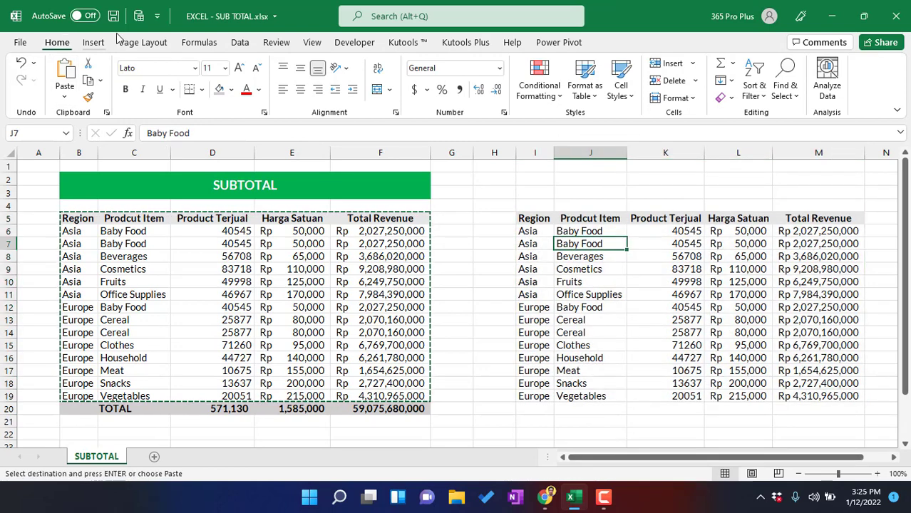
click(240, 42)
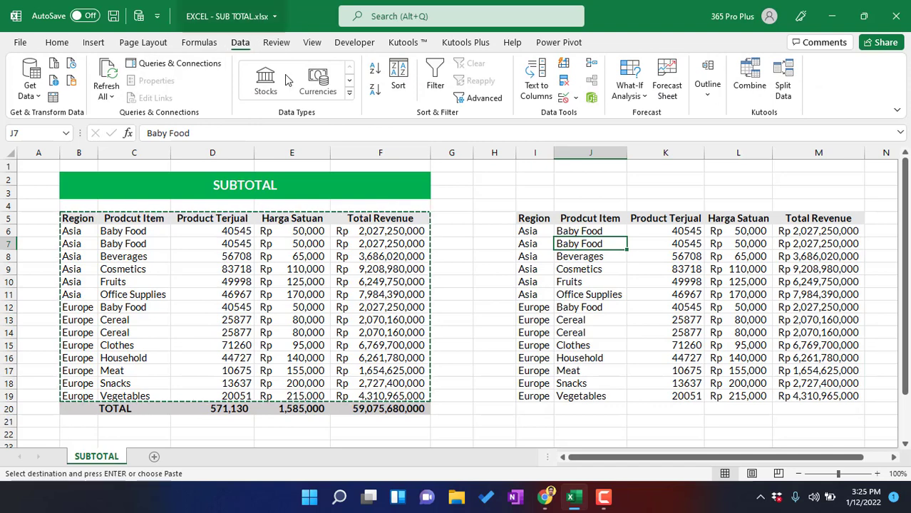
click(713, 92)
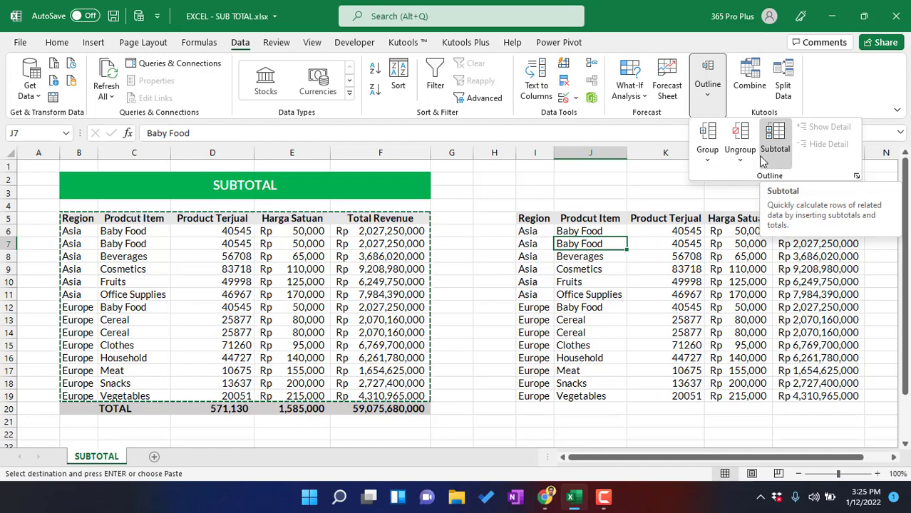
click(738, 104)
click(738, 104)
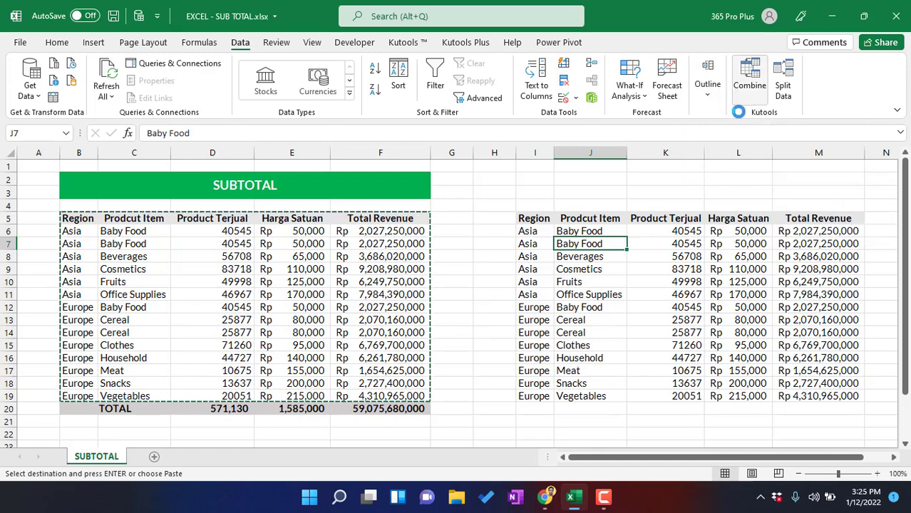
click(635, 125)
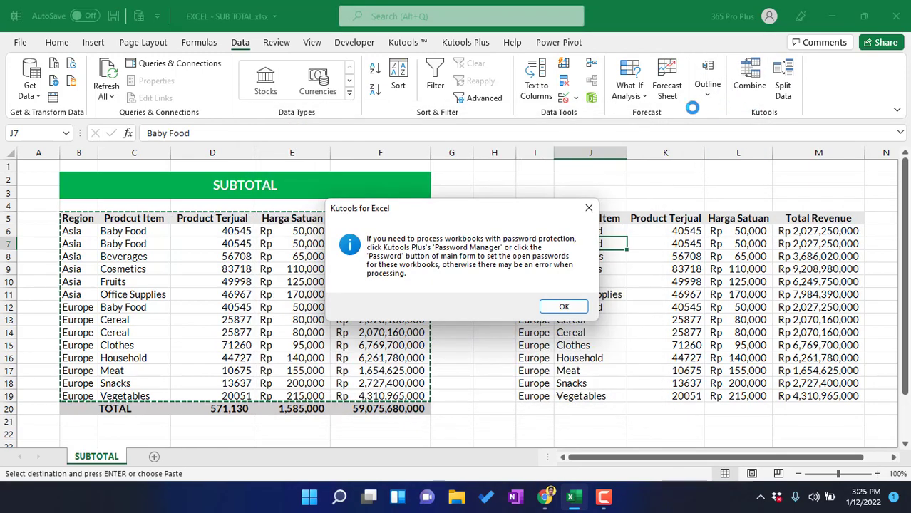
click(589, 209)
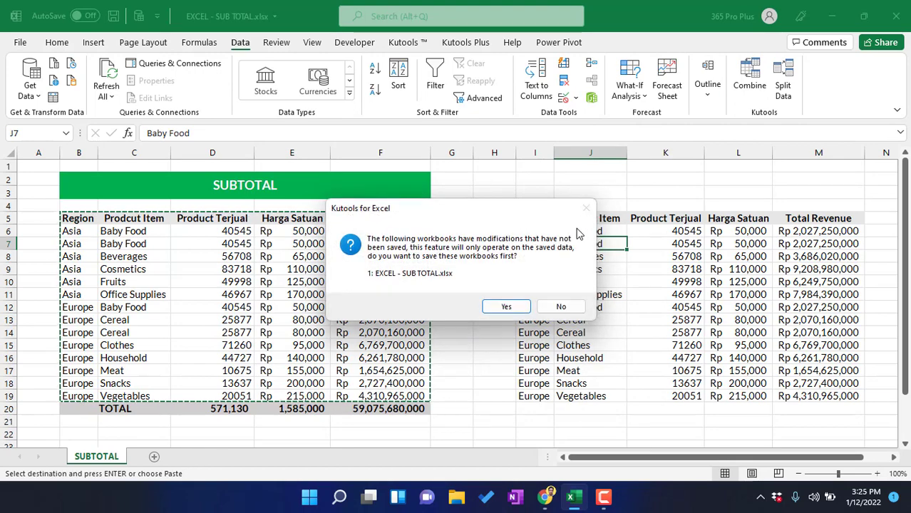
click(561, 307)
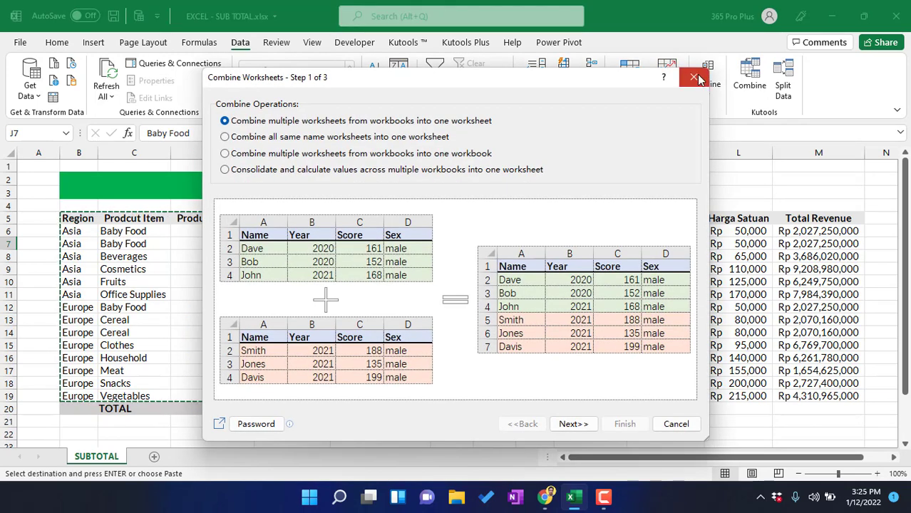
click(693, 77)
click(699, 166)
click(731, 218)
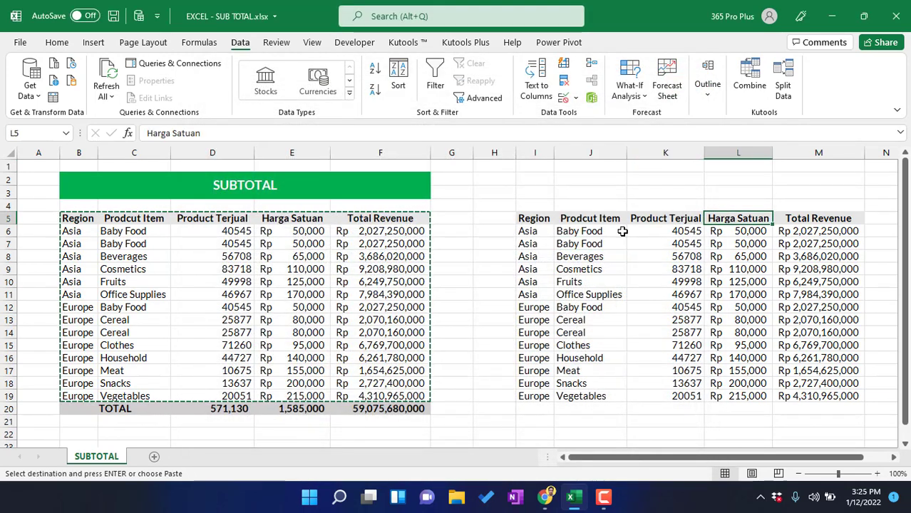
Step: Review the Region values in I6:I19 and sort the copied table by Region from A to Z
drag(542, 231, 538, 398)
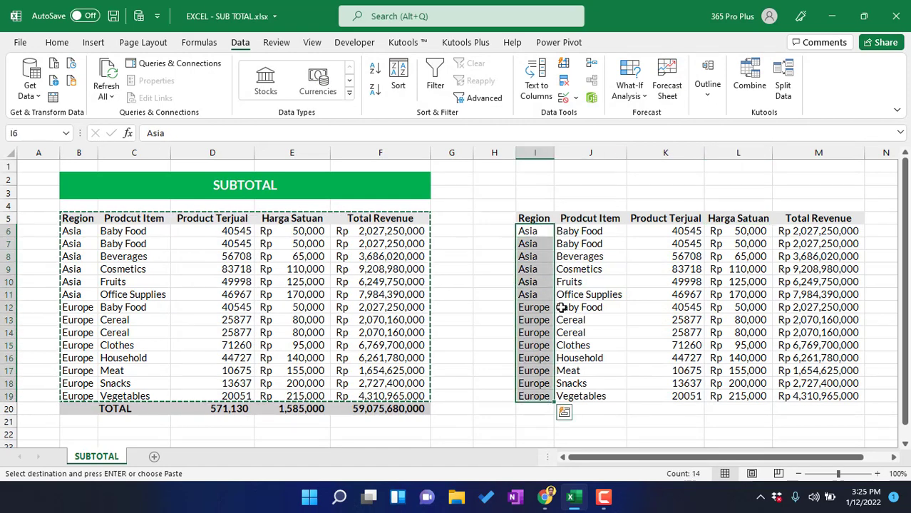
drag(537, 228, 531, 397)
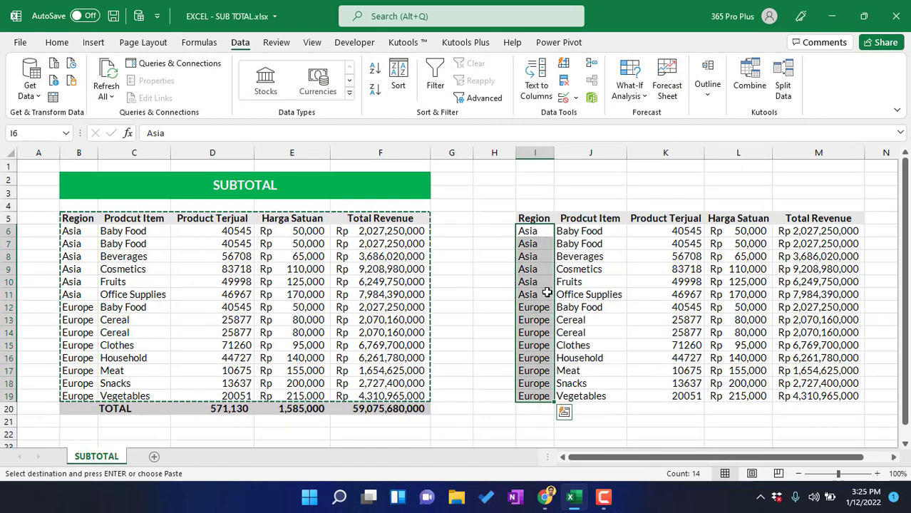
click(548, 233)
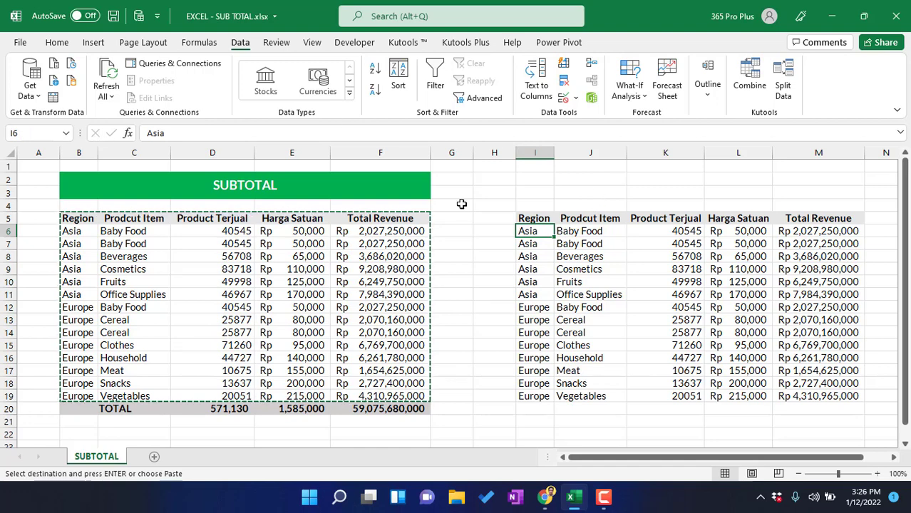
drag(529, 235, 535, 396)
click(543, 230)
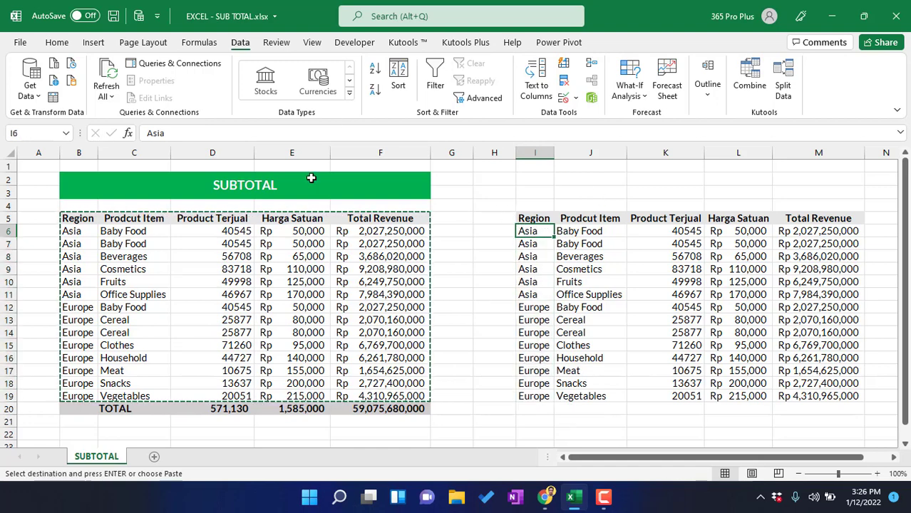
click(65, 44)
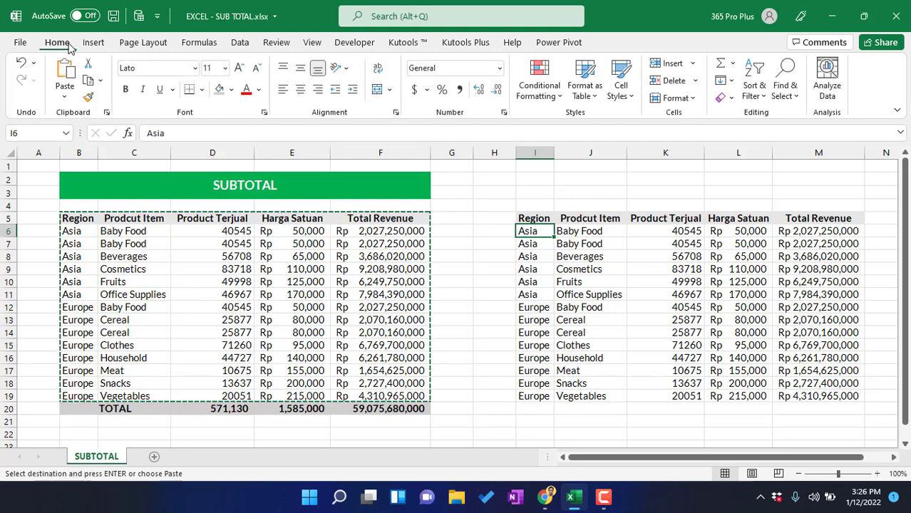
click(756, 91)
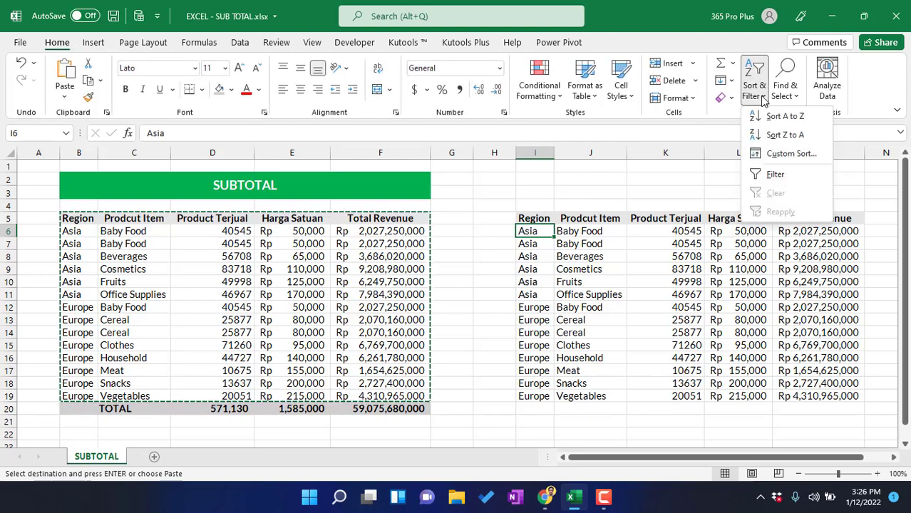
click(791, 117)
drag(541, 230, 546, 369)
click(543, 358)
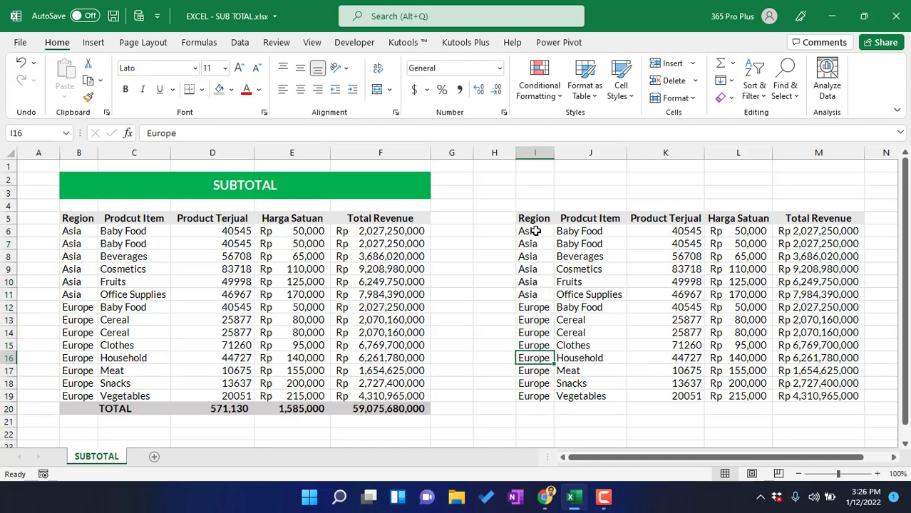
Step: Add Sum subtotals of Total Revenue to the copied table at each change in Region, with the summary below the data
click(536, 231)
click(240, 43)
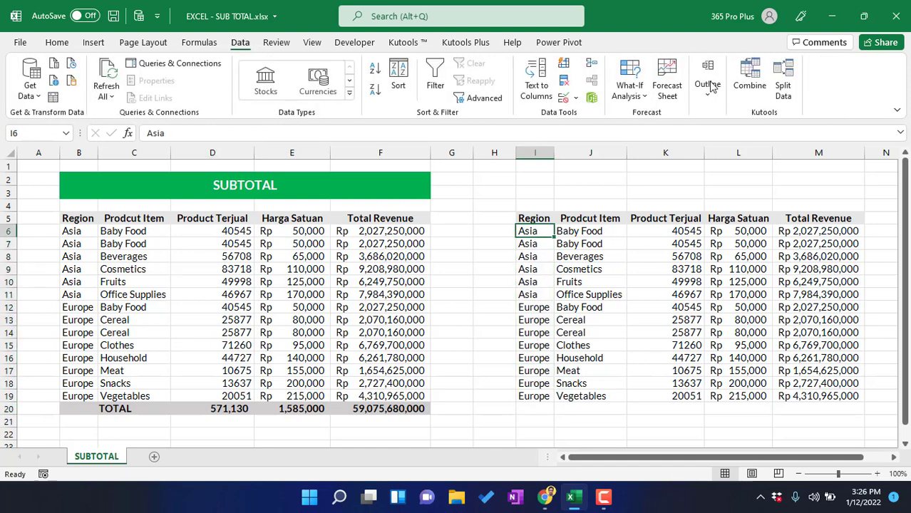
click(707, 84)
click(777, 139)
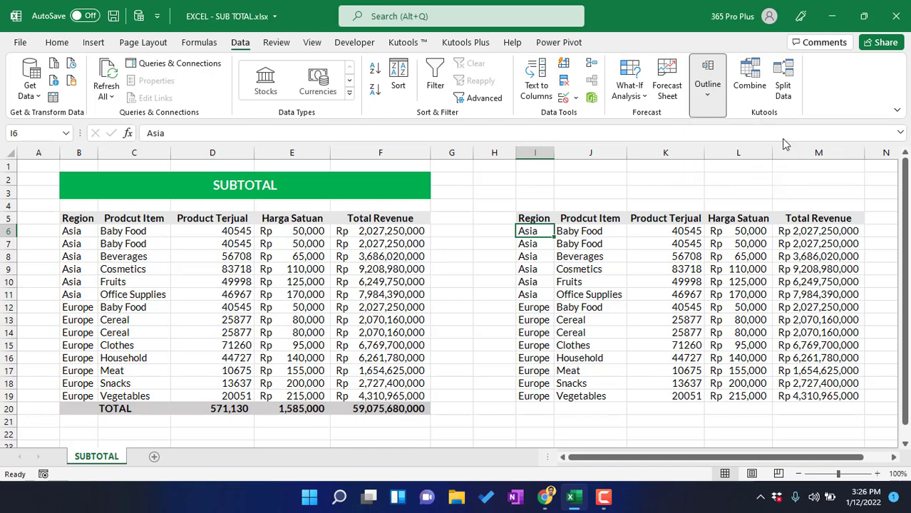
drag(579, 120, 321, 95)
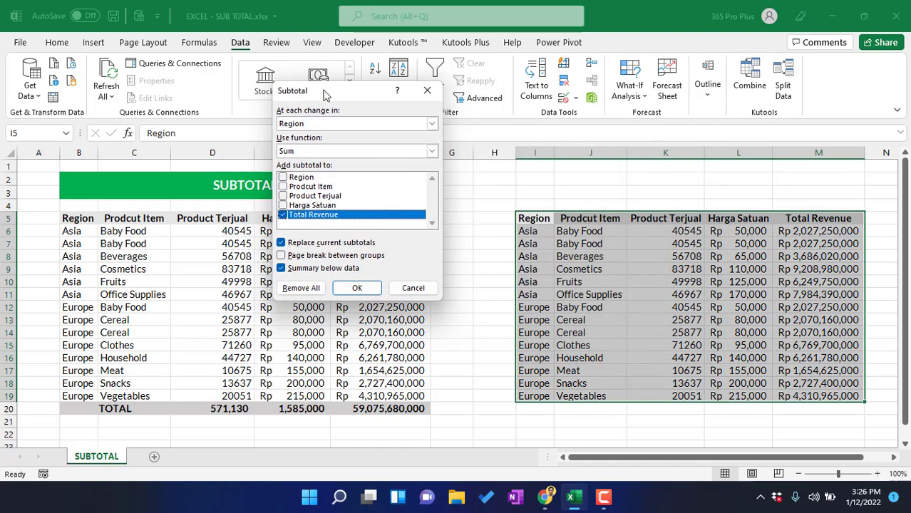
click(326, 127)
click(324, 132)
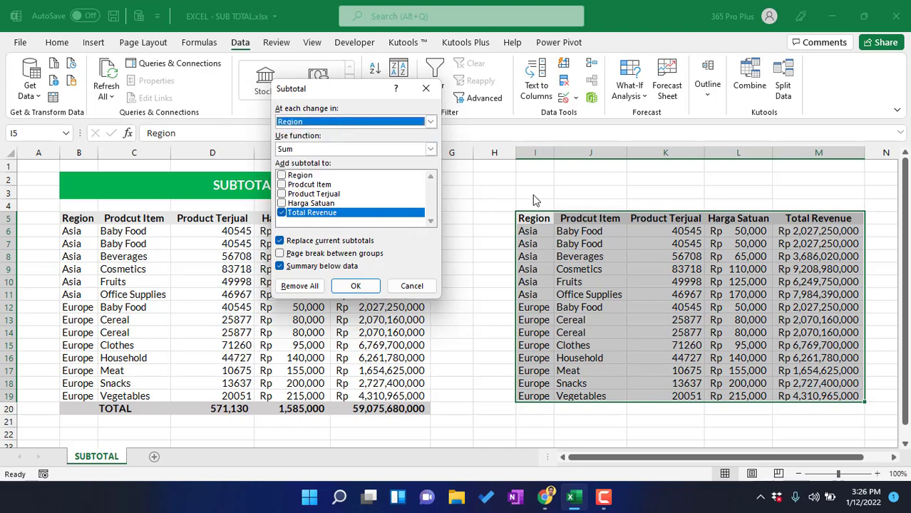
drag(332, 90, 347, 77)
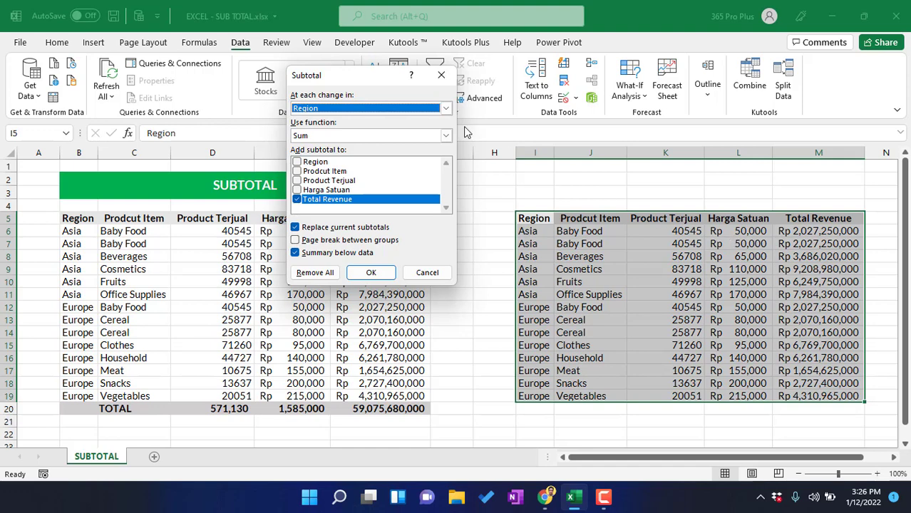
click(372, 273)
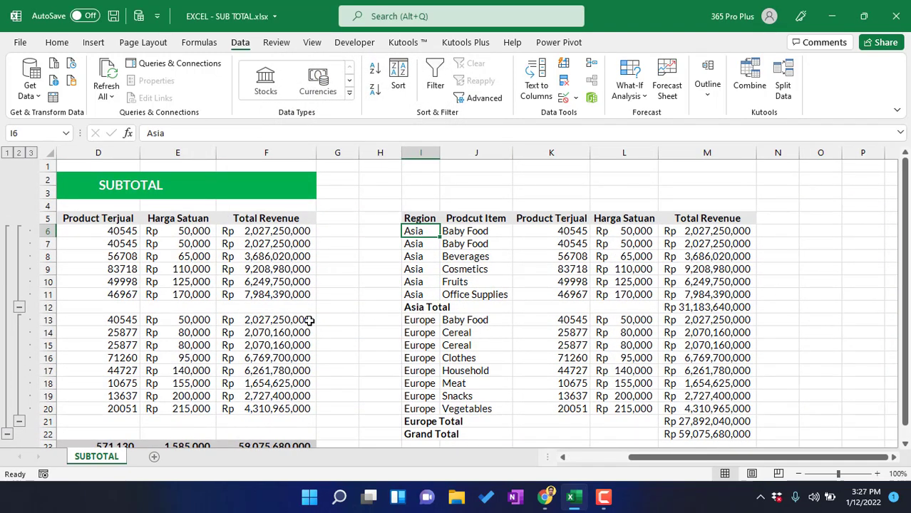
Step: Examine the Asia Total row, its formula in M12, and the Europe Total and Grand Total rows
drag(427, 308, 718, 306)
drag(415, 309, 754, 309)
click(723, 308)
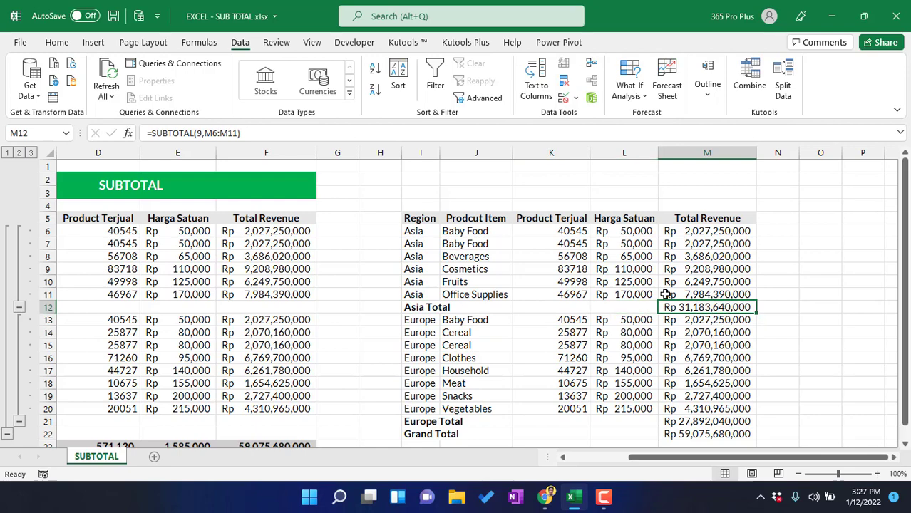
scroll(635, 307, down, 1)
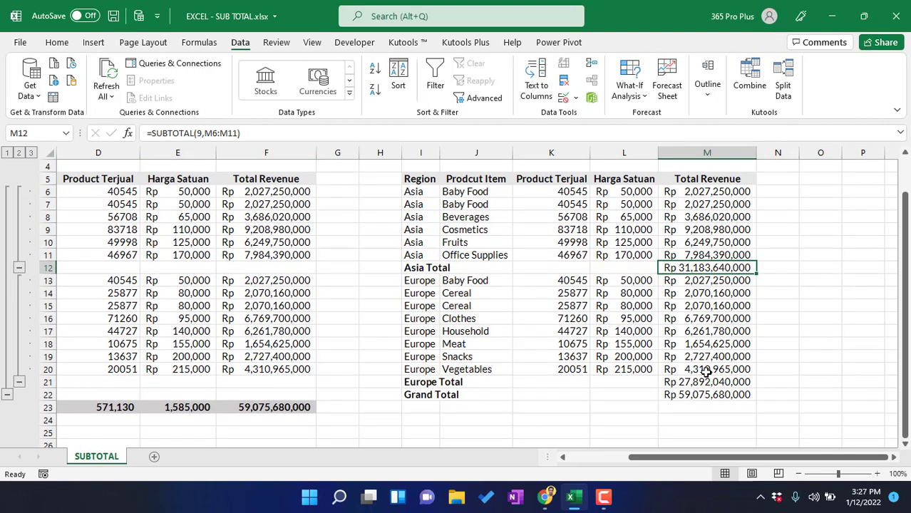
scroll(702, 371, up, 1)
scroll(686, 307, down, 2)
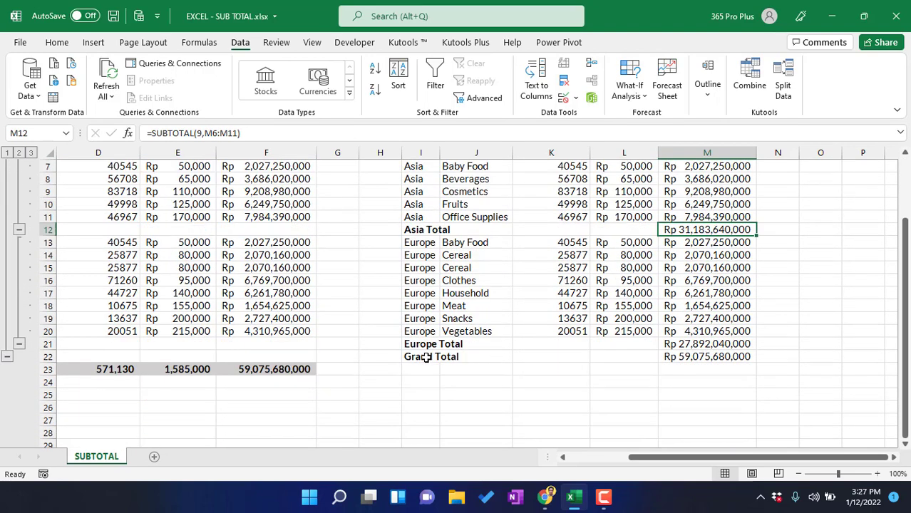
scroll(426, 358, up, 2)
click(617, 270)
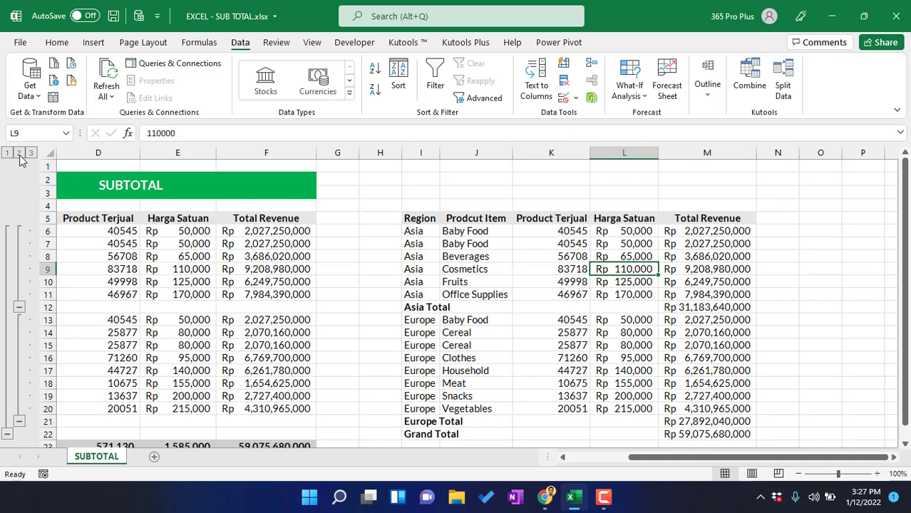
Step: Collapse the outline to level 2 and examine the region totals and the grand total formula in M22
click(19, 153)
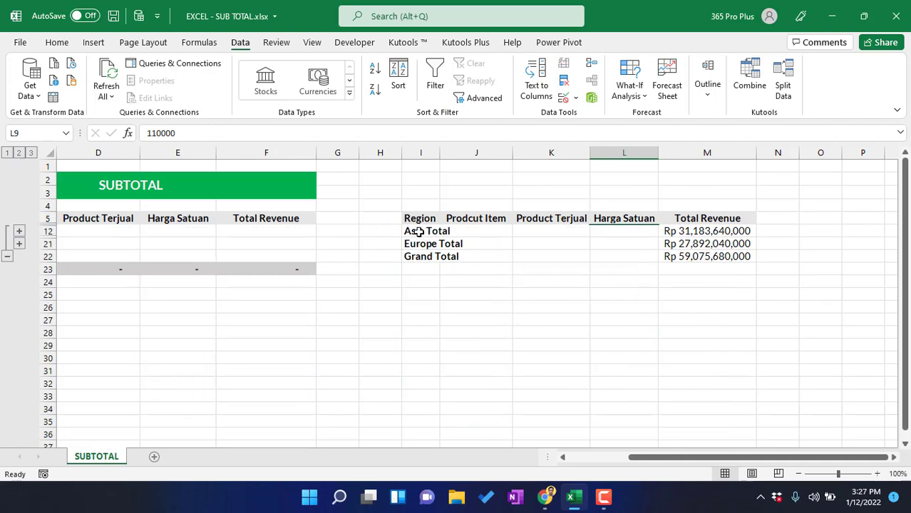
drag(420, 232, 702, 244)
click(693, 258)
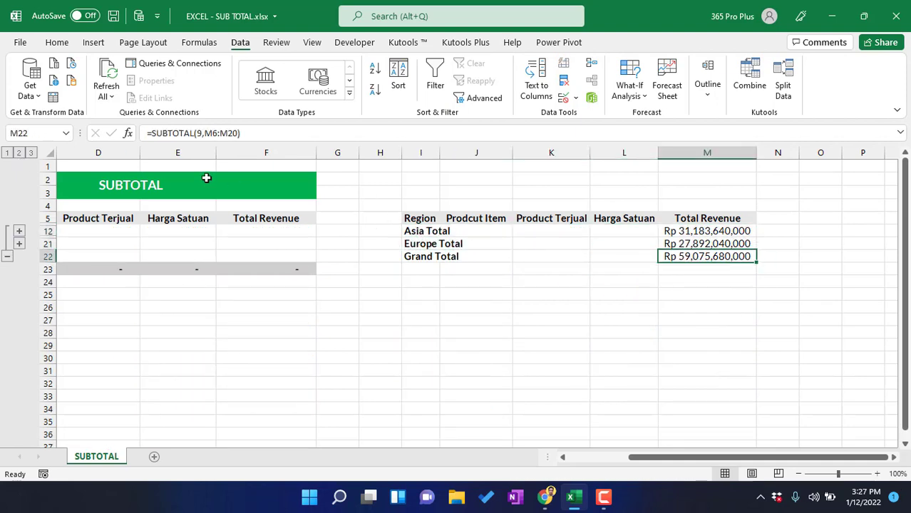
Step: Collapse the outline to level 1, then expand the grand total, Europe and Asia groups again
click(7, 153)
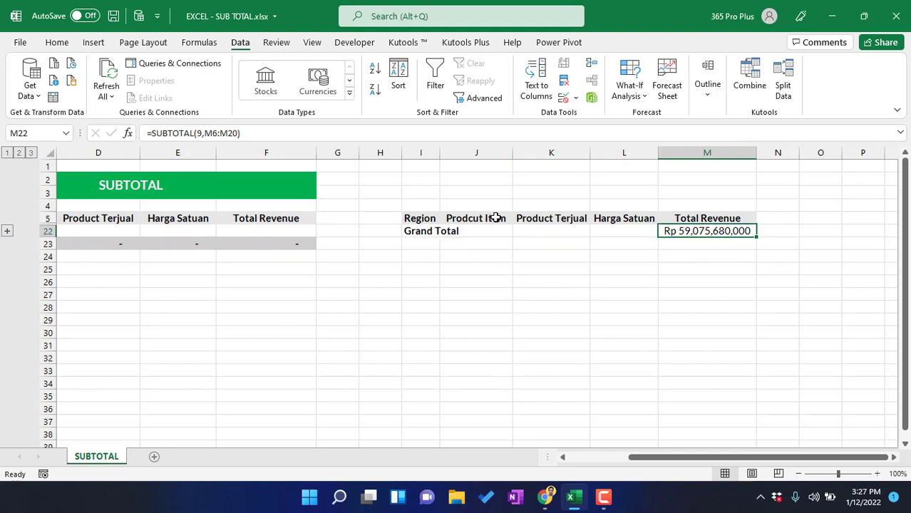
click(7, 231)
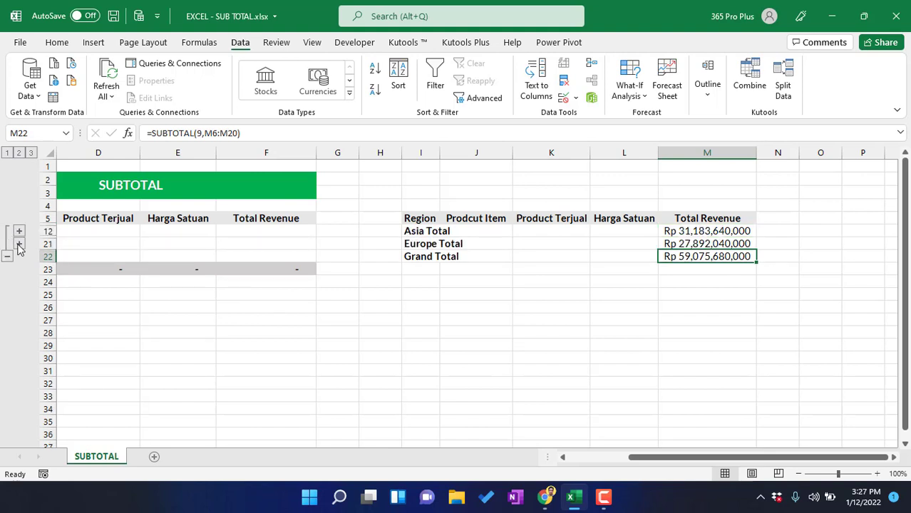
click(19, 245)
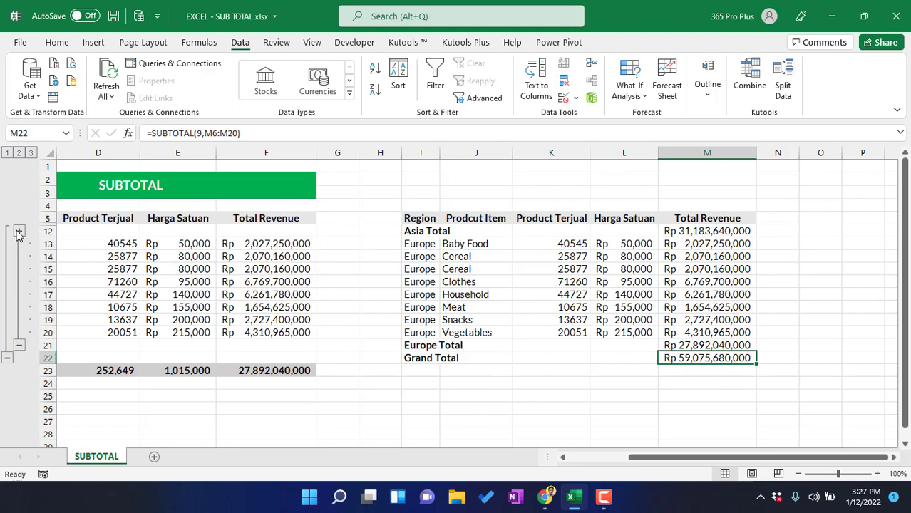
click(20, 233)
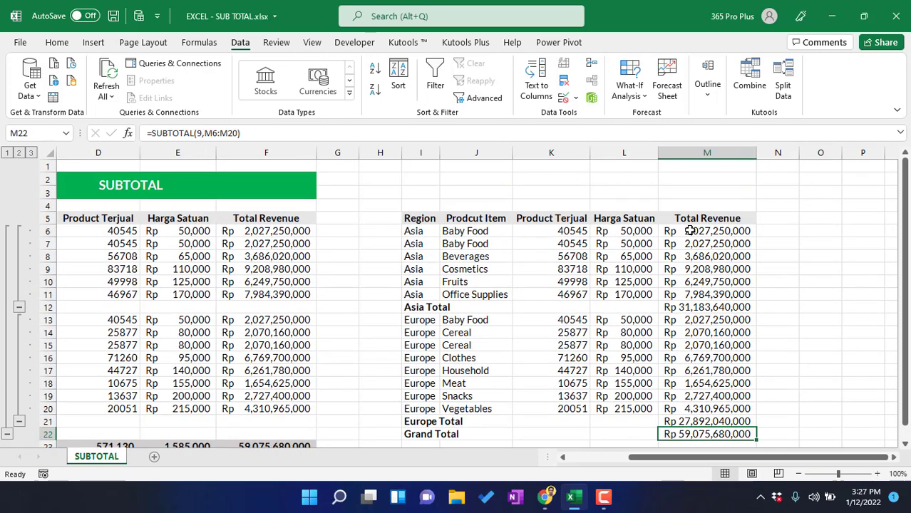
Step: Delete columns H to N containing the subtotaled copy of the table
drag(712, 460, 639, 457)
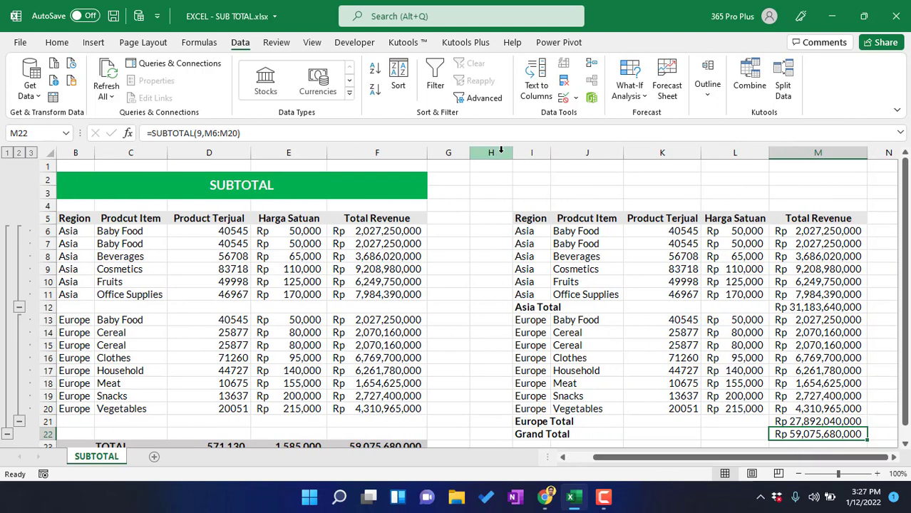
drag(533, 152, 767, 276)
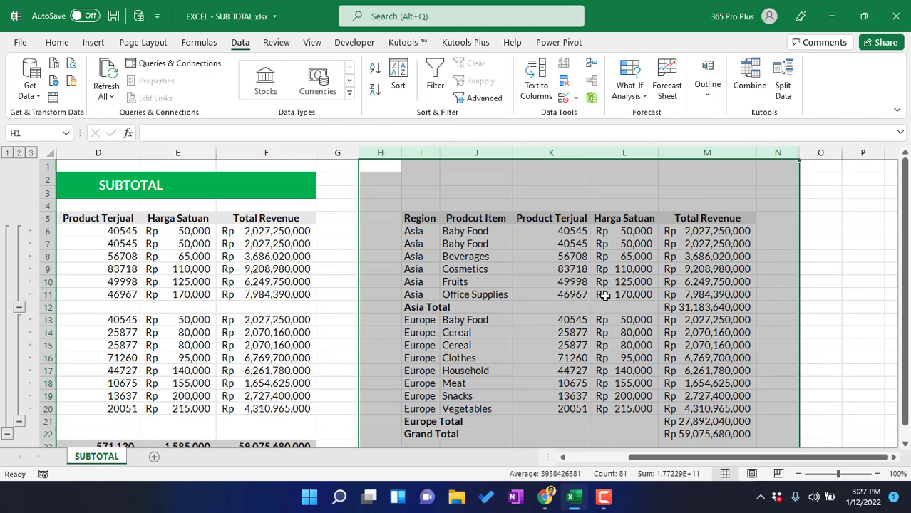
right_click(626, 290)
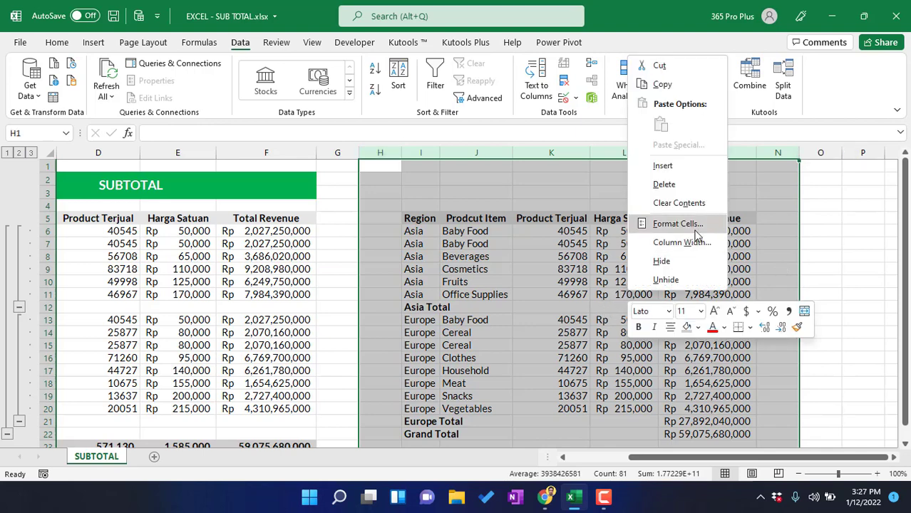
click(687, 184)
drag(690, 458, 624, 460)
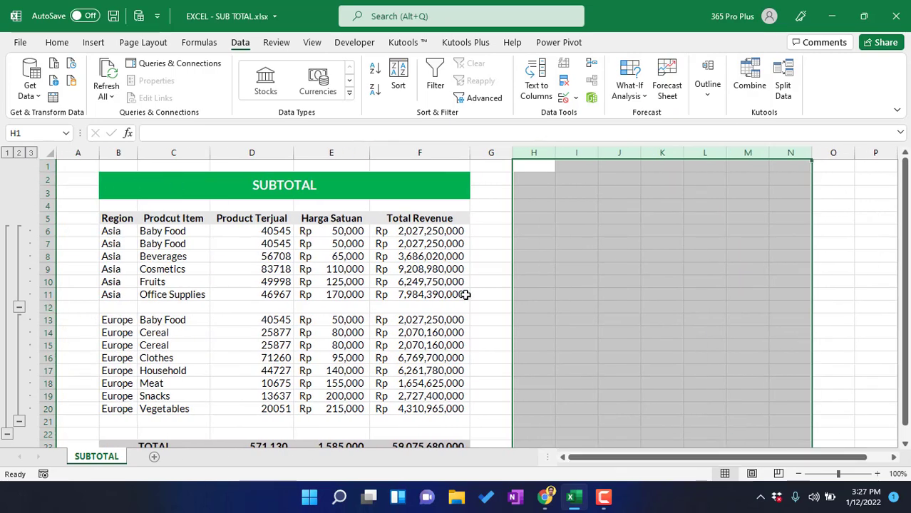
Step: Undo the deletion of columns H to N to restore the subtotaled table copy
click(589, 306)
key(ctrl+z)
click(657, 248)
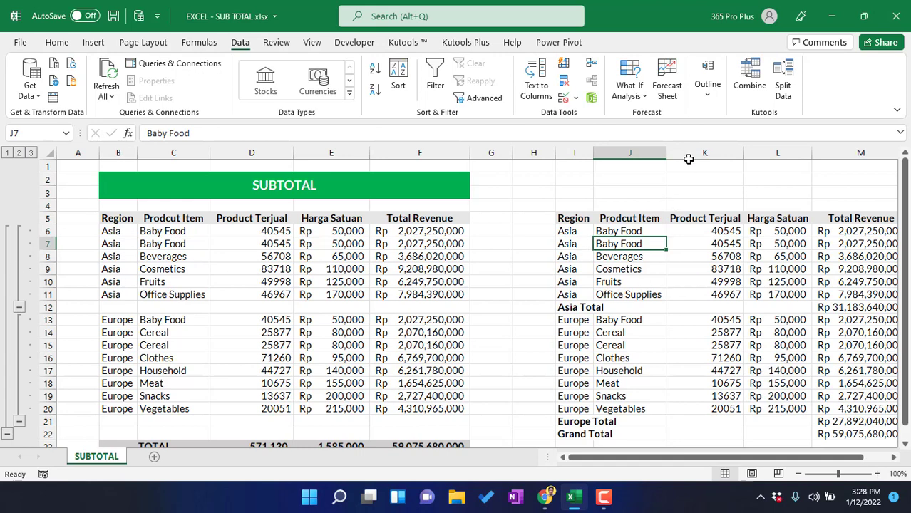
Step: Remove all subtotals from the table copy in columns I to M using the Subtotal command
click(643, 224)
click(641, 230)
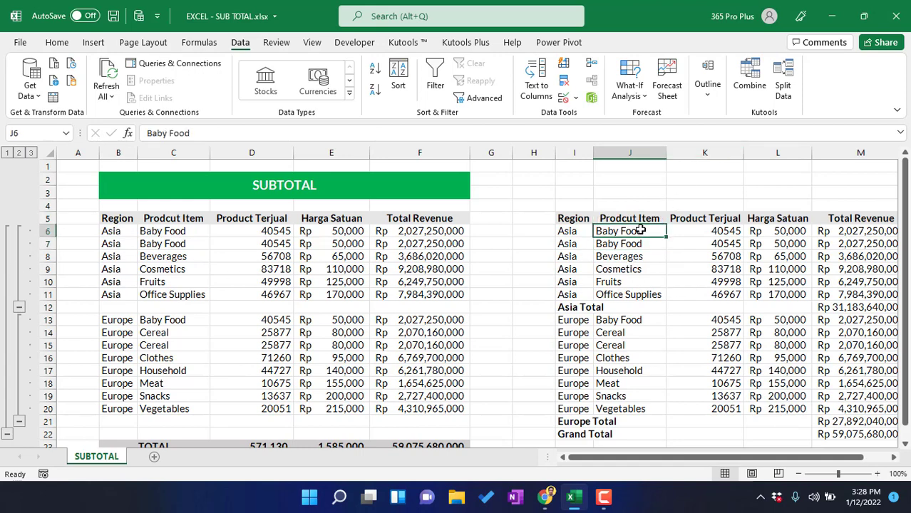
click(714, 102)
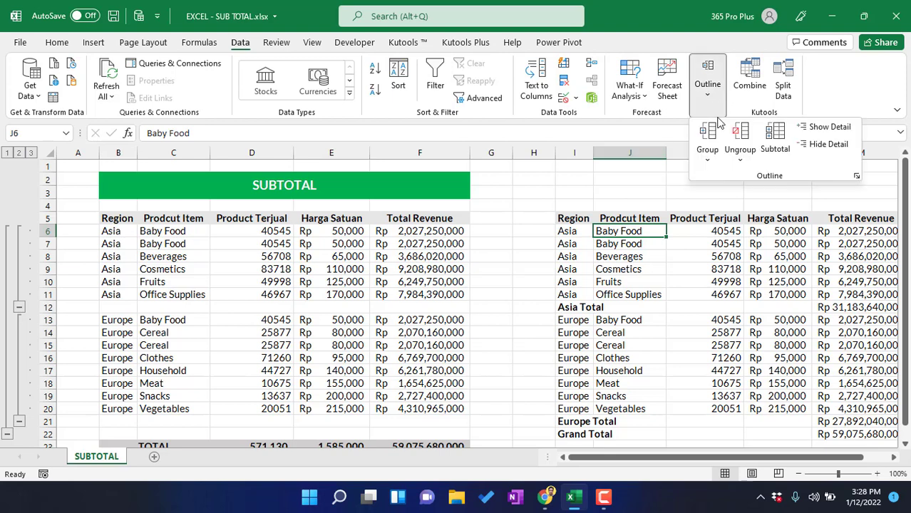
click(777, 139)
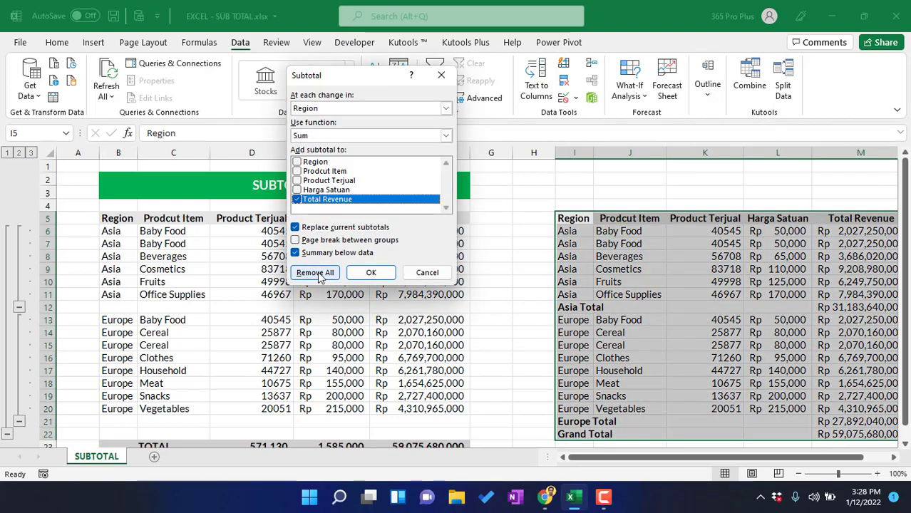
click(315, 273)
click(655, 283)
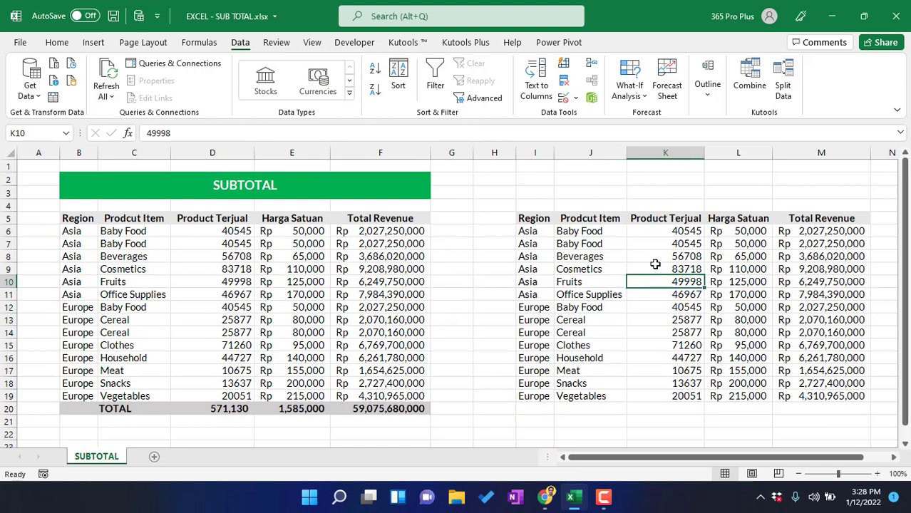
click(654, 267)
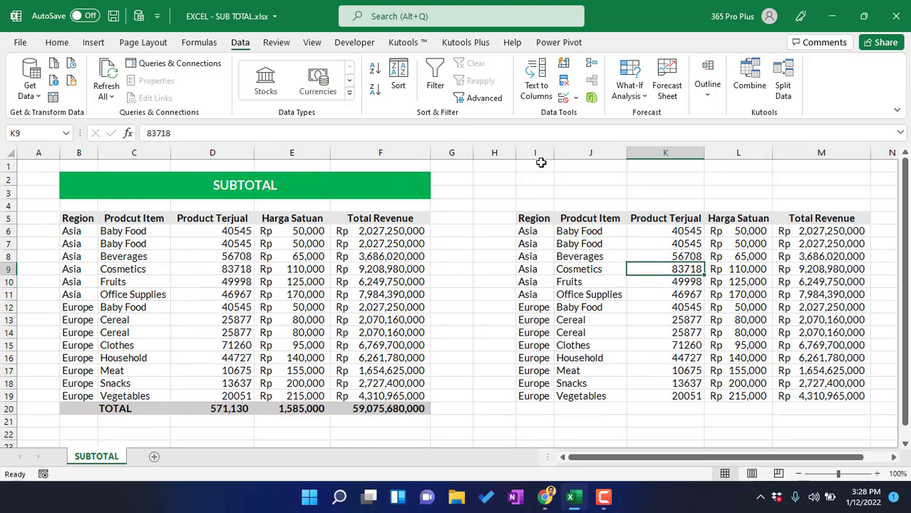
Step: Look over the table copy in columns I to M and check the formula in total cell D20
drag(535, 153, 856, 250)
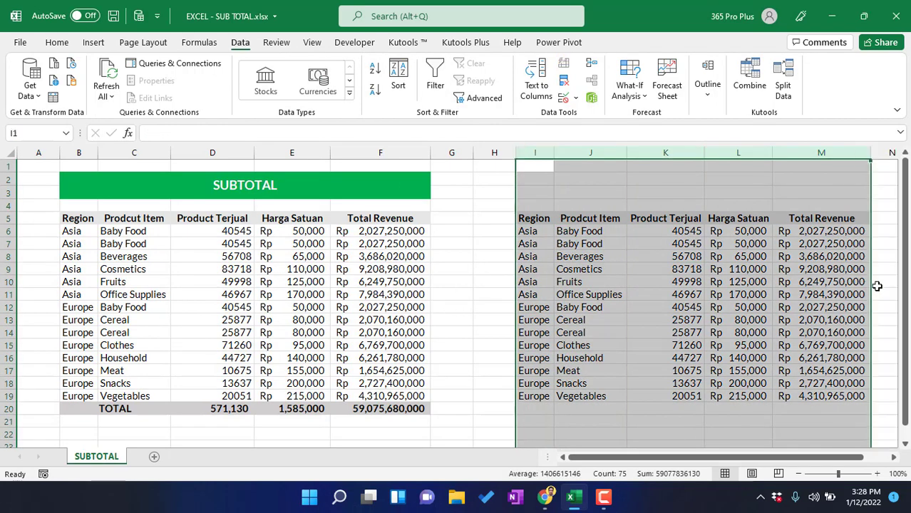
click(883, 282)
drag(768, 457, 792, 455)
drag(482, 221, 663, 299)
click(200, 409)
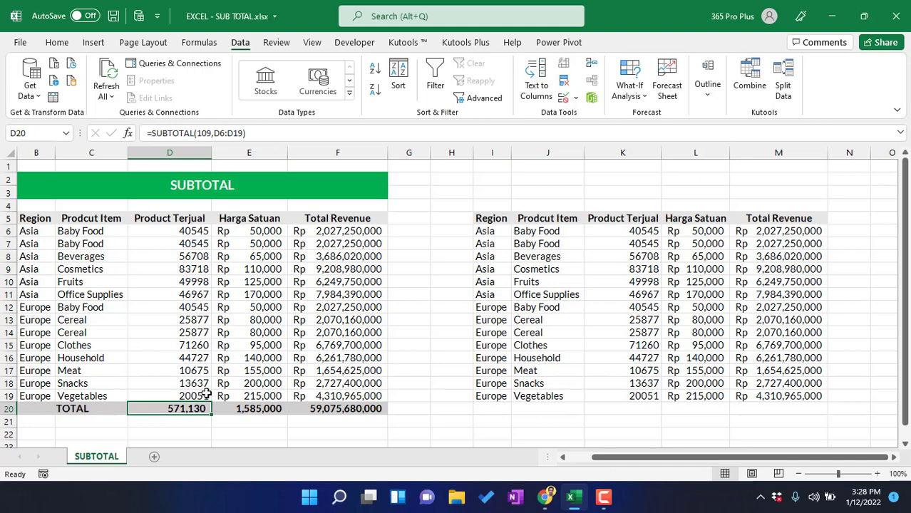
click(244, 300)
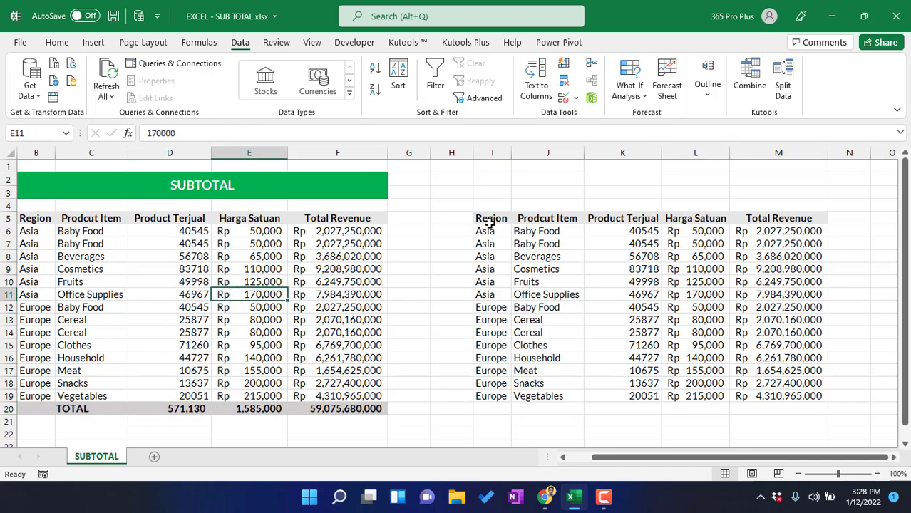
Step: Format range I5:M19 as a table with headers, using the White, Table Style Light 1 style
drag(485, 218, 804, 397)
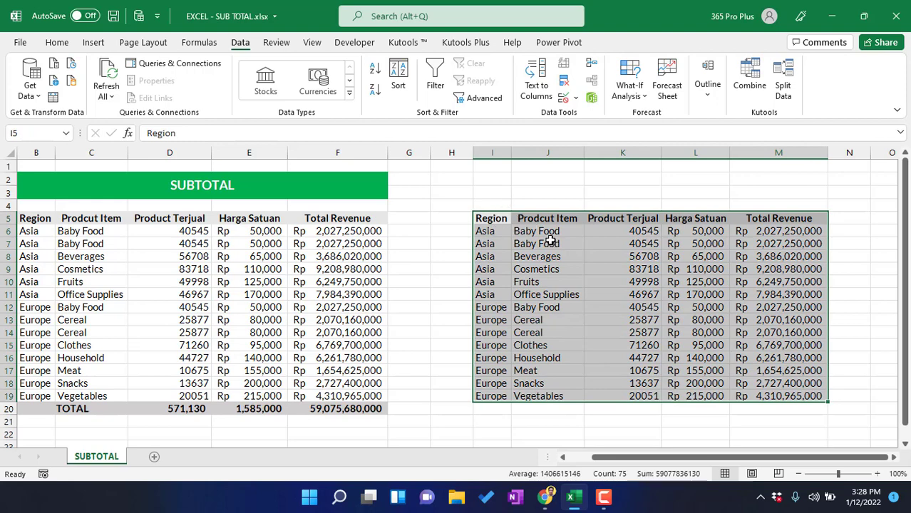
click(622, 294)
drag(484, 216, 816, 397)
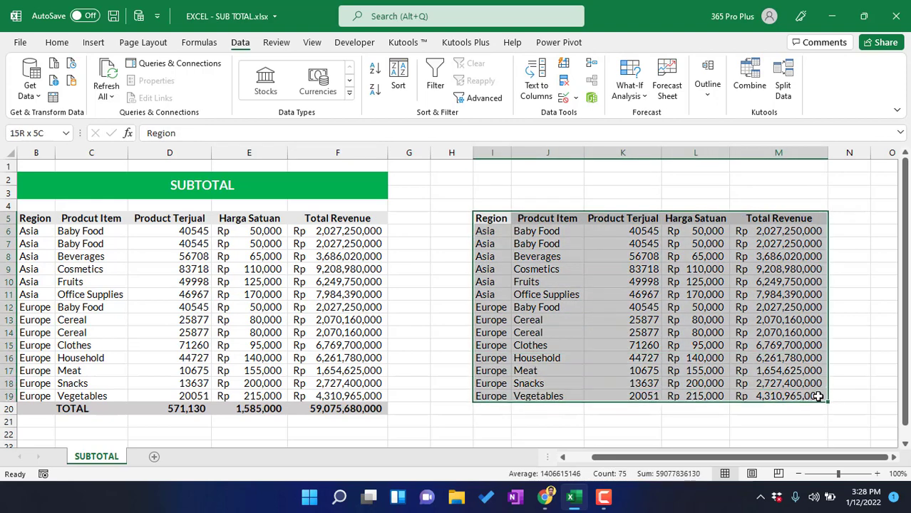
click(64, 42)
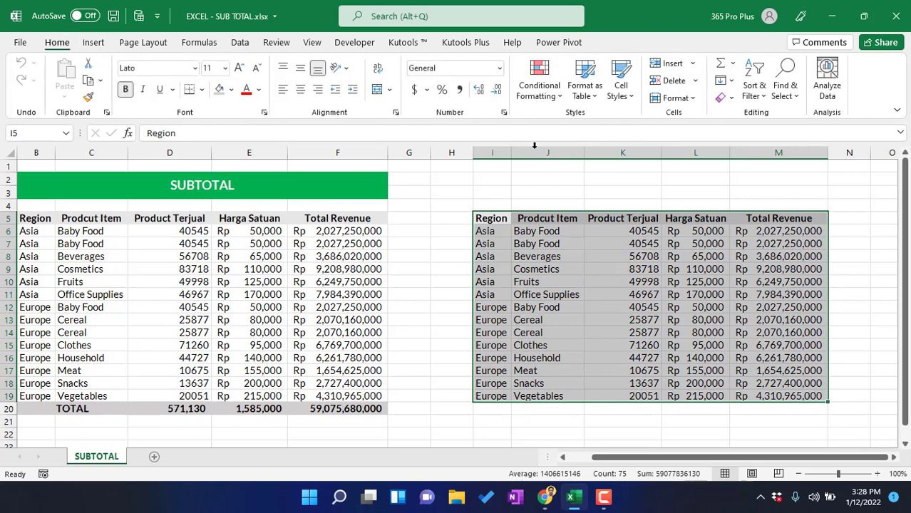
click(586, 86)
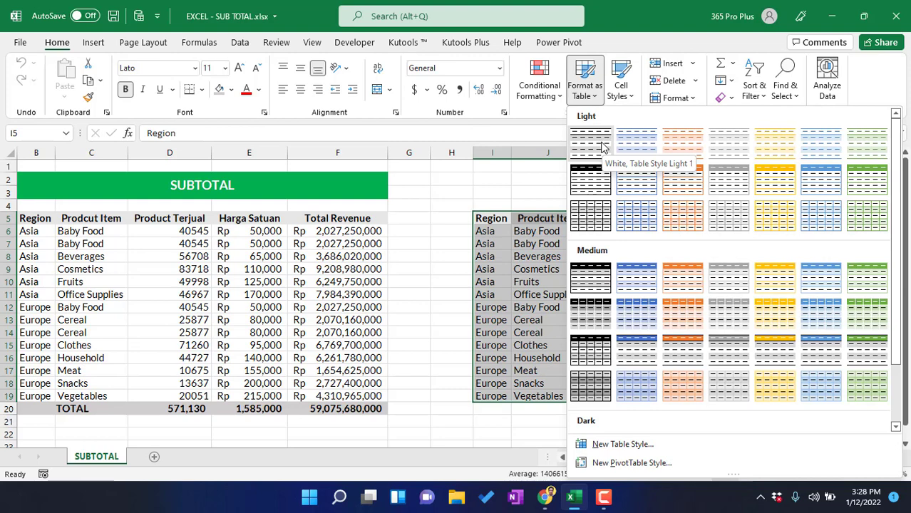
click(601, 146)
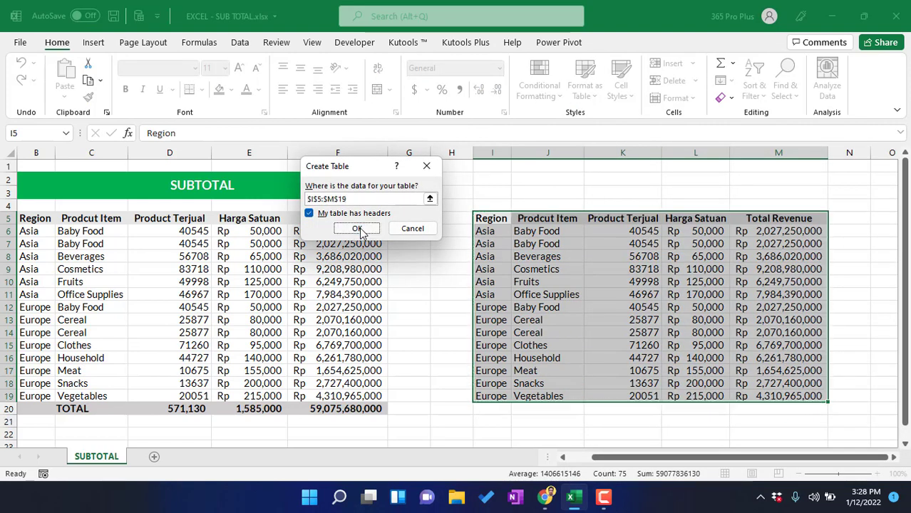
click(358, 229)
Step: Add a total row to the new table in columns I to M
click(690, 269)
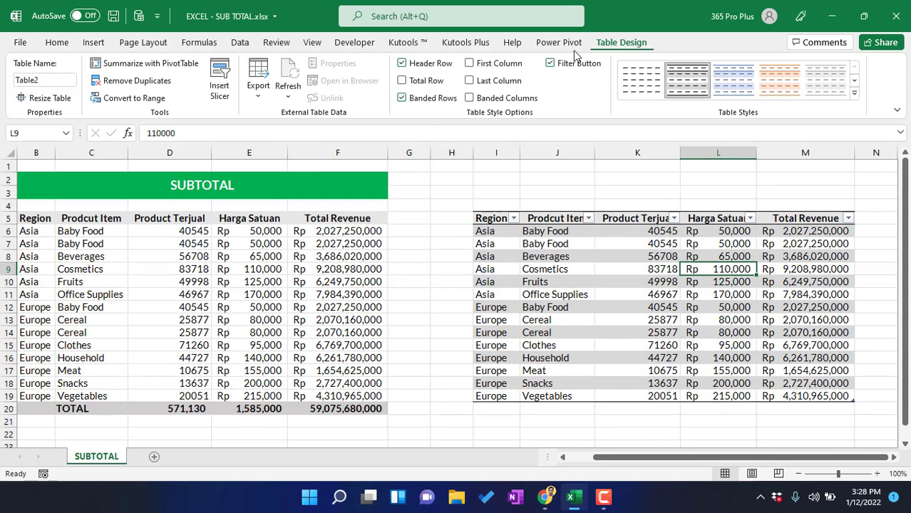
click(403, 81)
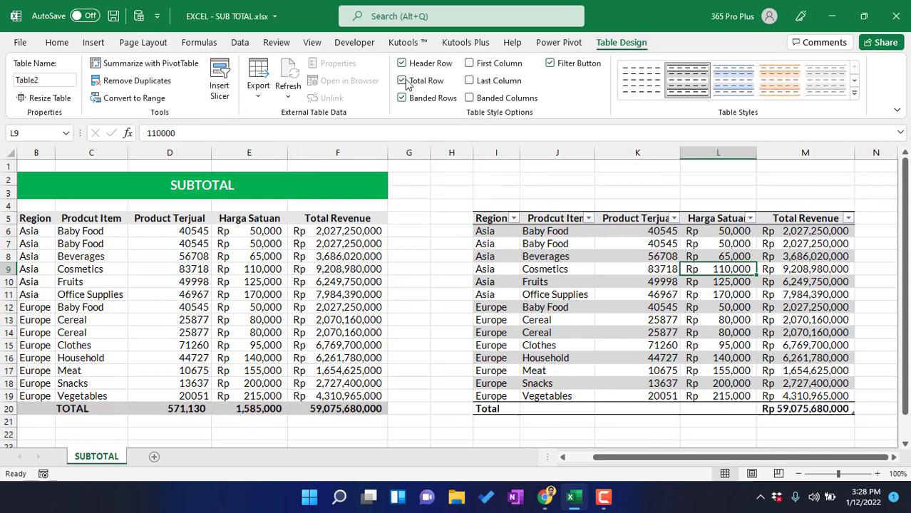
scroll(706, 341, down, 1)
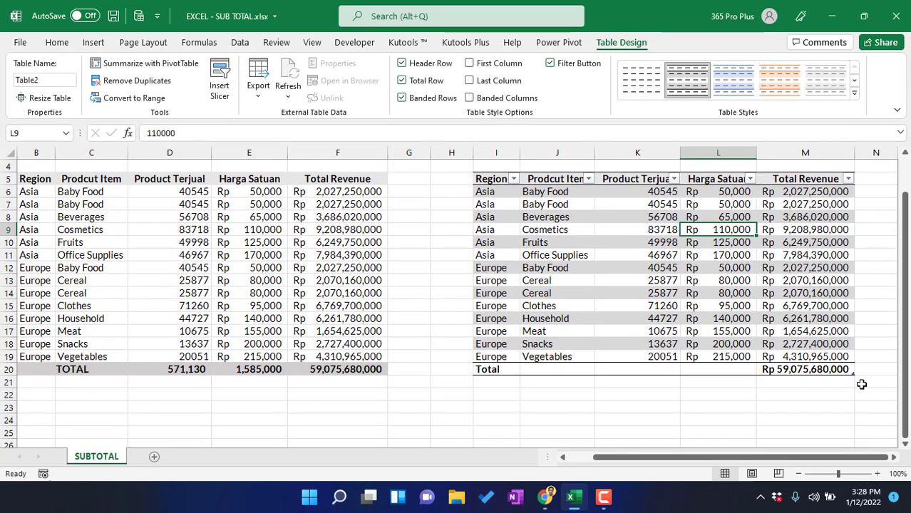
Step: Set the total row to Sum for the Harga Satuan column and the Product Terjual column
click(735, 369)
click(762, 369)
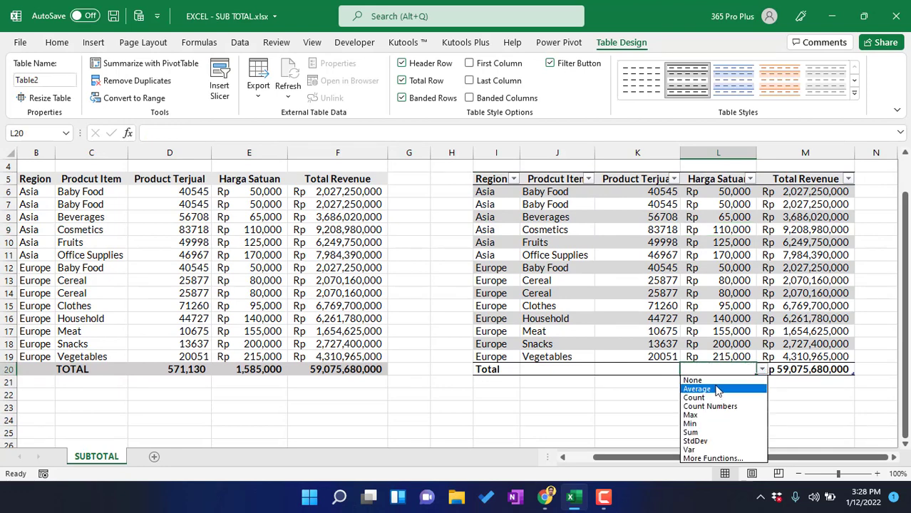
click(713, 430)
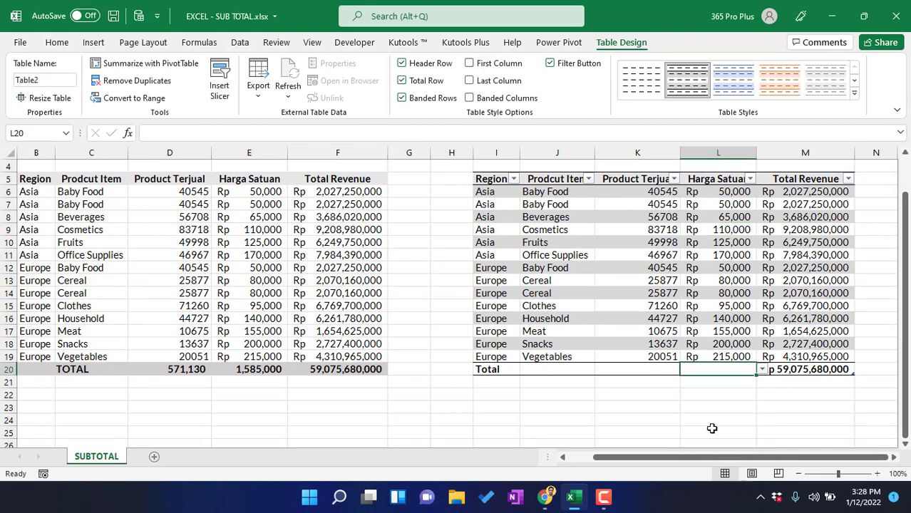
click(671, 368)
click(685, 369)
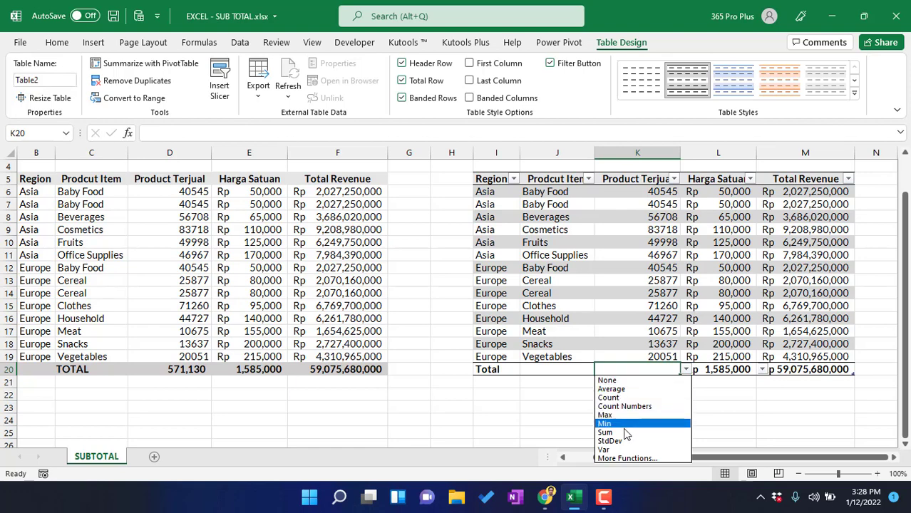
click(613, 432)
click(708, 411)
Step: Examine the SUBTOTAL formulas in total row cells K20, L20 and M20, including the function number argument
click(662, 370)
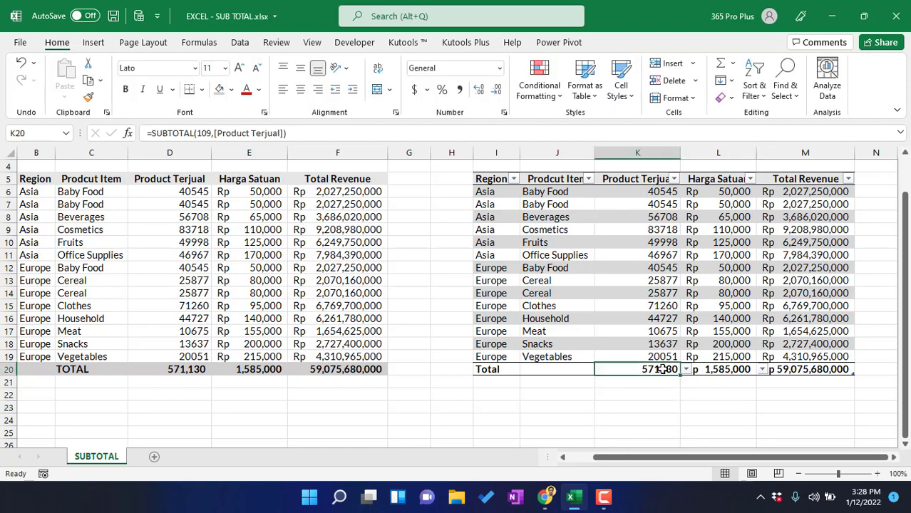
click(206, 134)
double_click(204, 133)
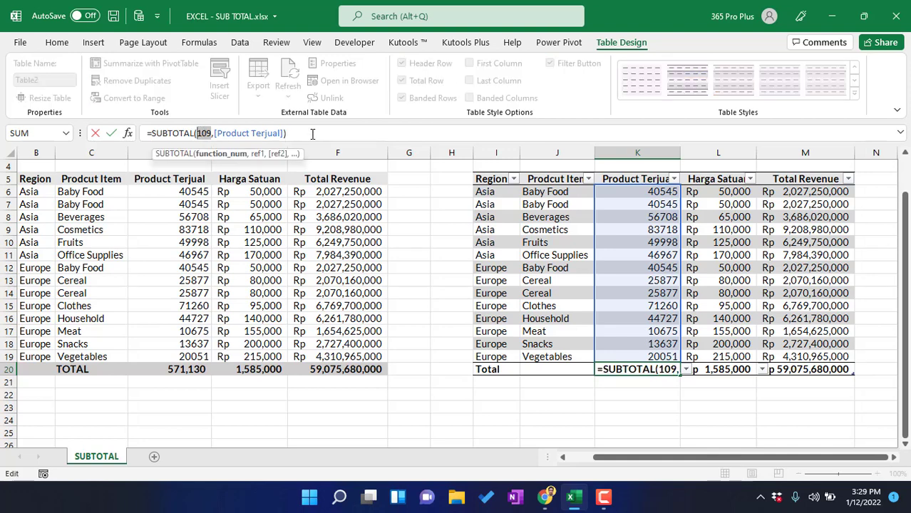
key(Escape)
click(725, 369)
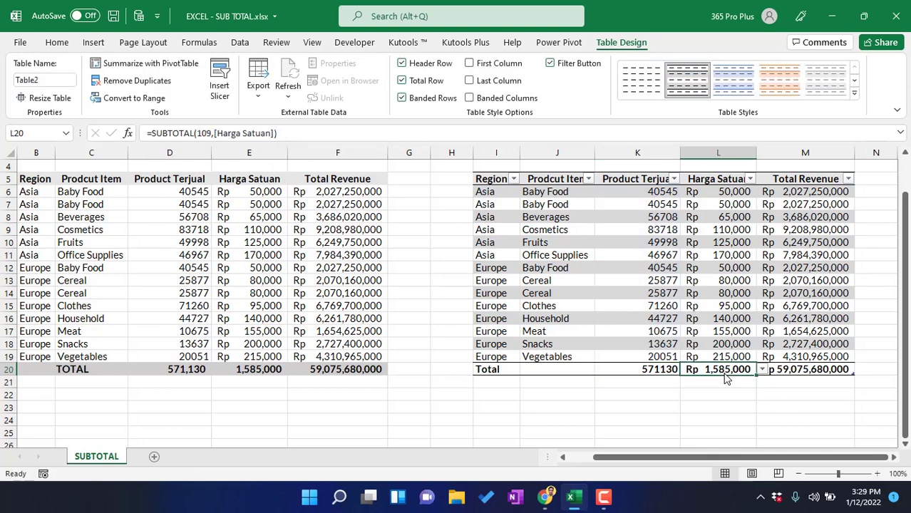
click(806, 369)
scroll(684, 319, up, 1)
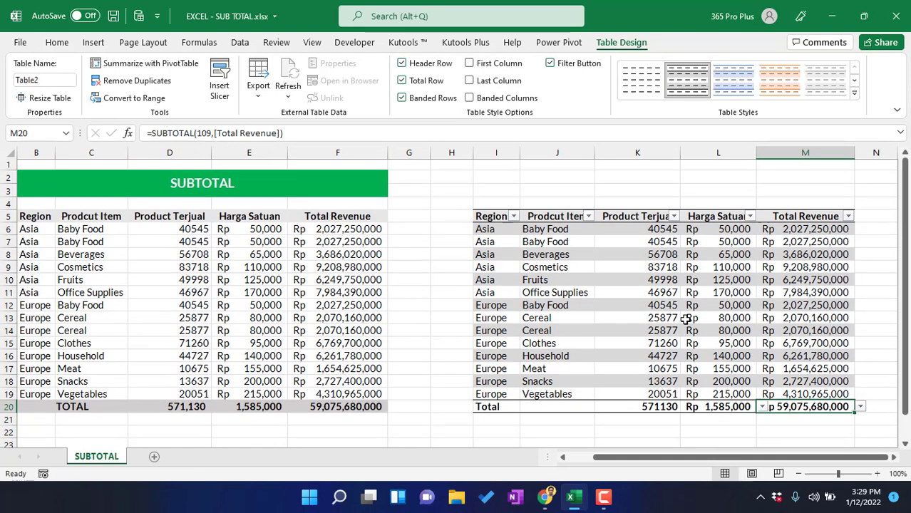
Step: Filter the new table's Region column to show only Asia and check the totals in row 20
click(514, 216)
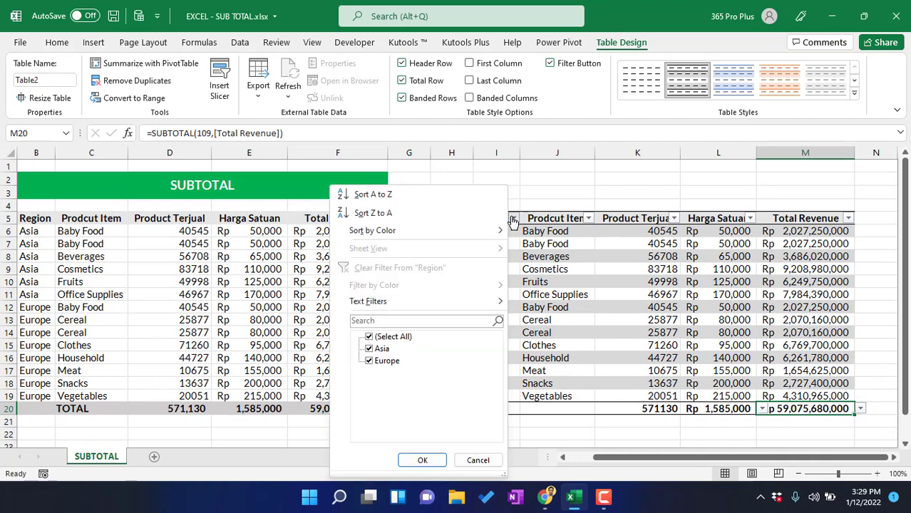
click(381, 337)
click(378, 348)
click(422, 459)
click(622, 308)
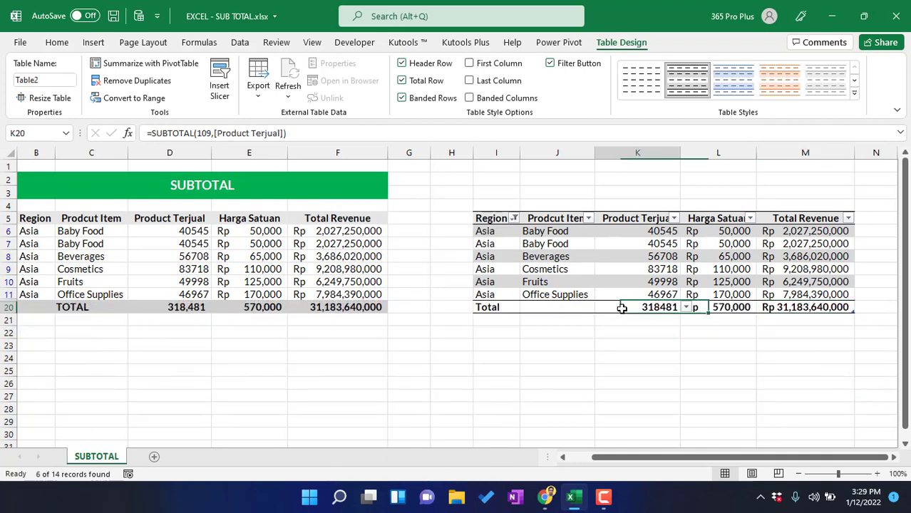
click(8, 307)
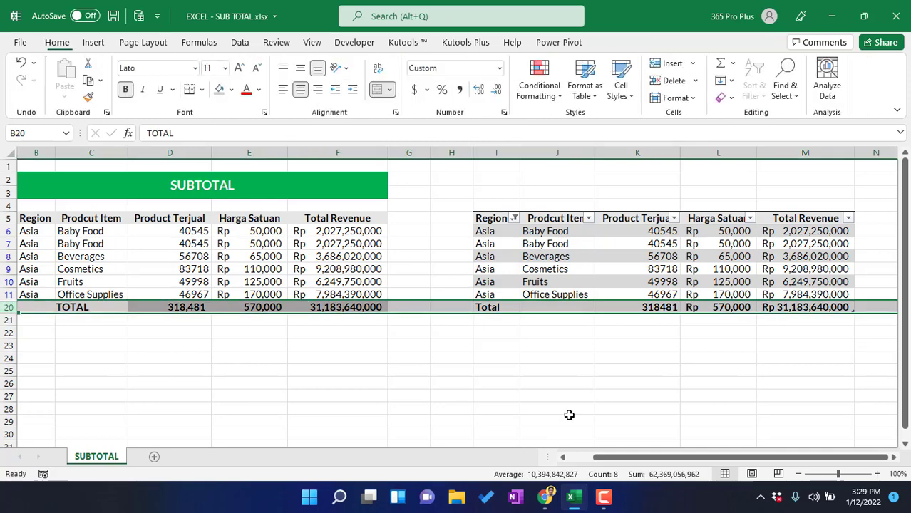
Step: Change the new table's Region filter to show only Europe
click(569, 415)
click(514, 219)
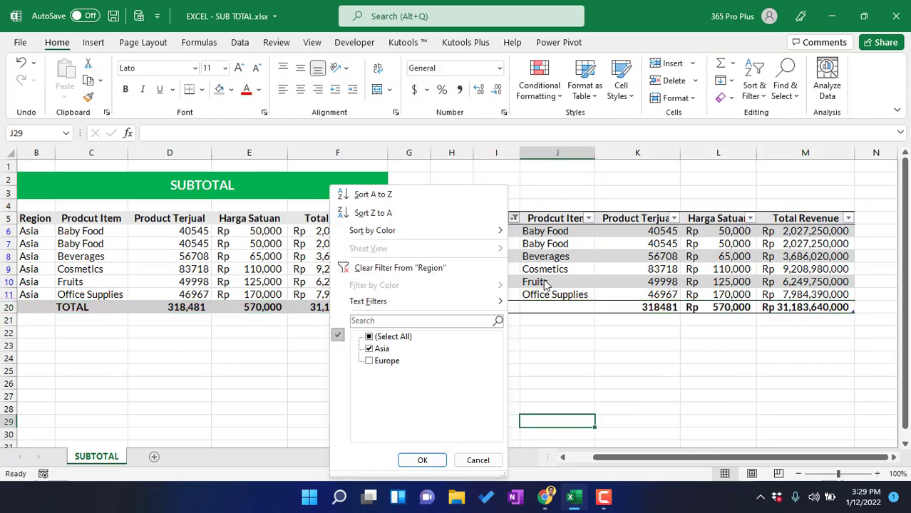
click(369, 361)
click(369, 349)
click(422, 460)
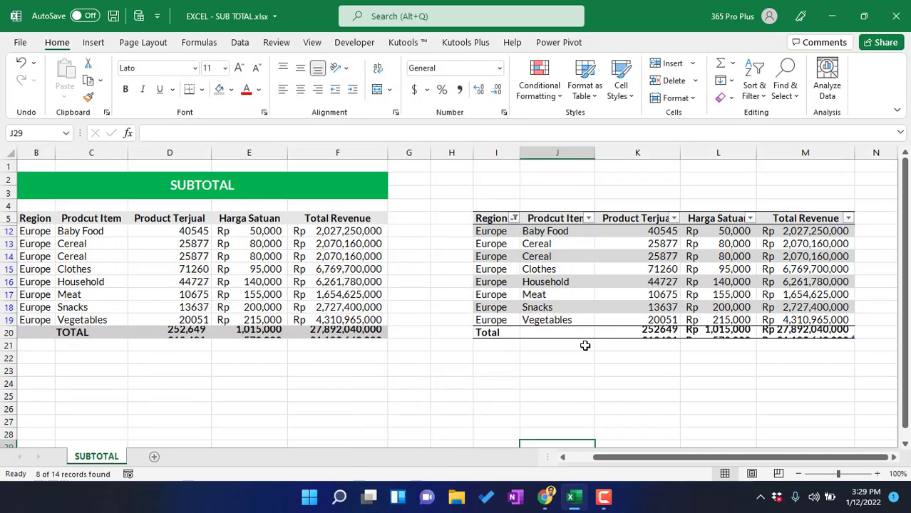